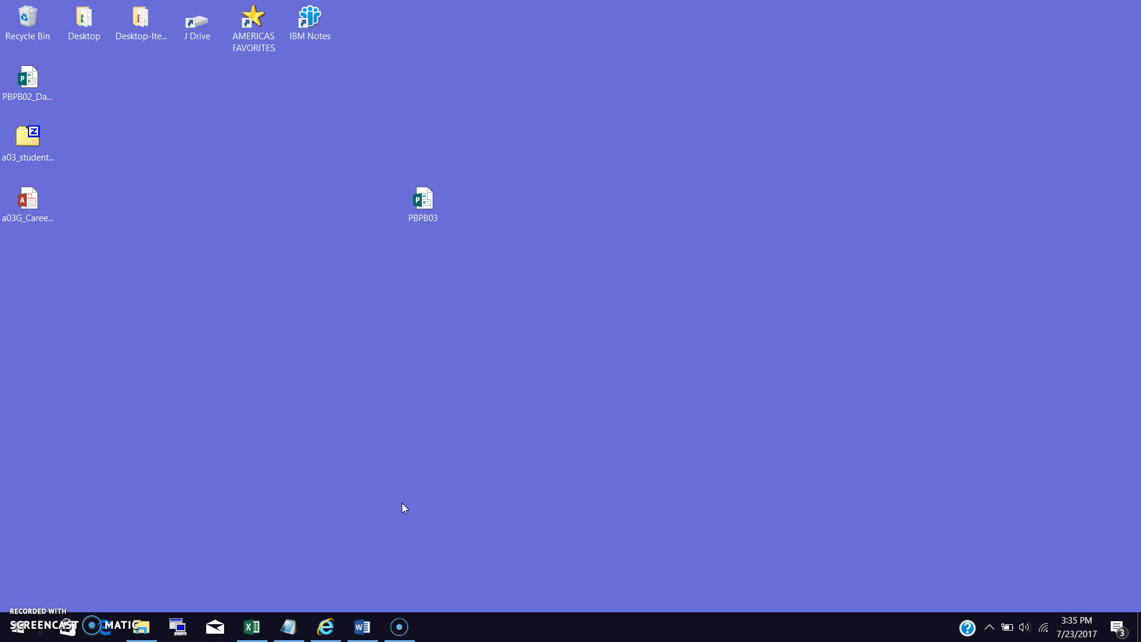
Switch to the Learning Microsoft Publisher 2013 companion website in Internet Explorer.
mouse_move(259, 626)
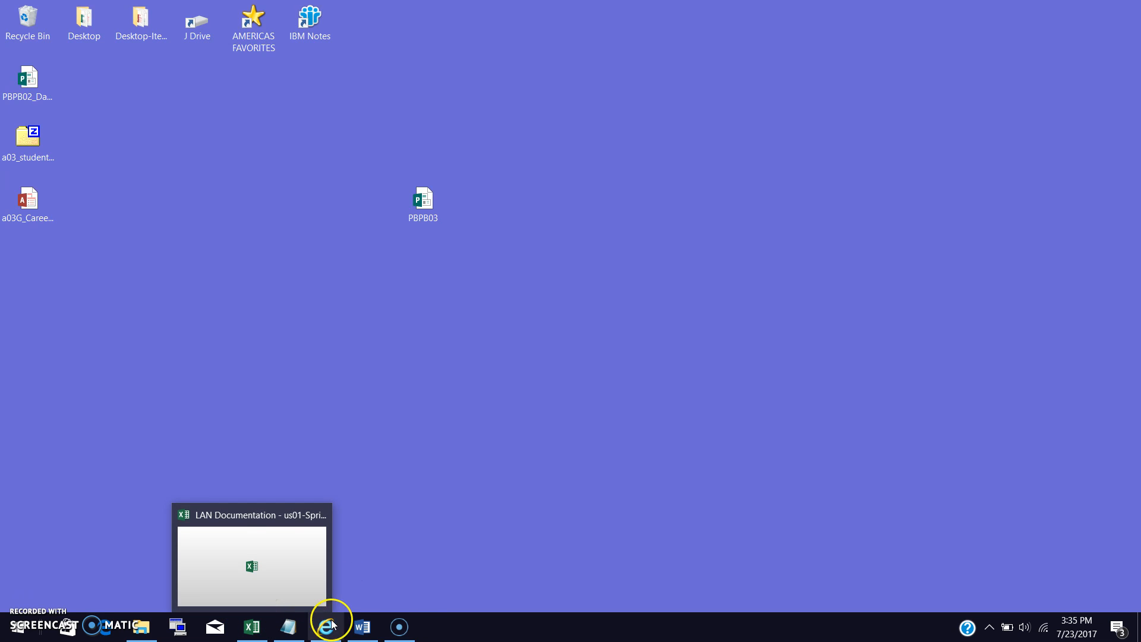
click(363, 627)
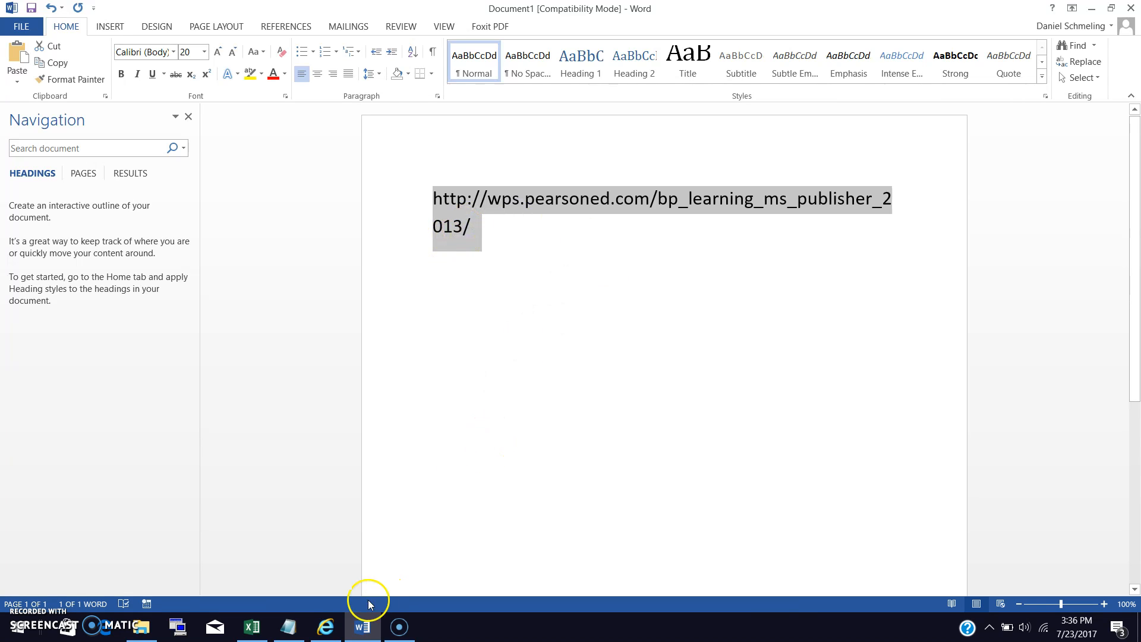
mouse_move(327, 635)
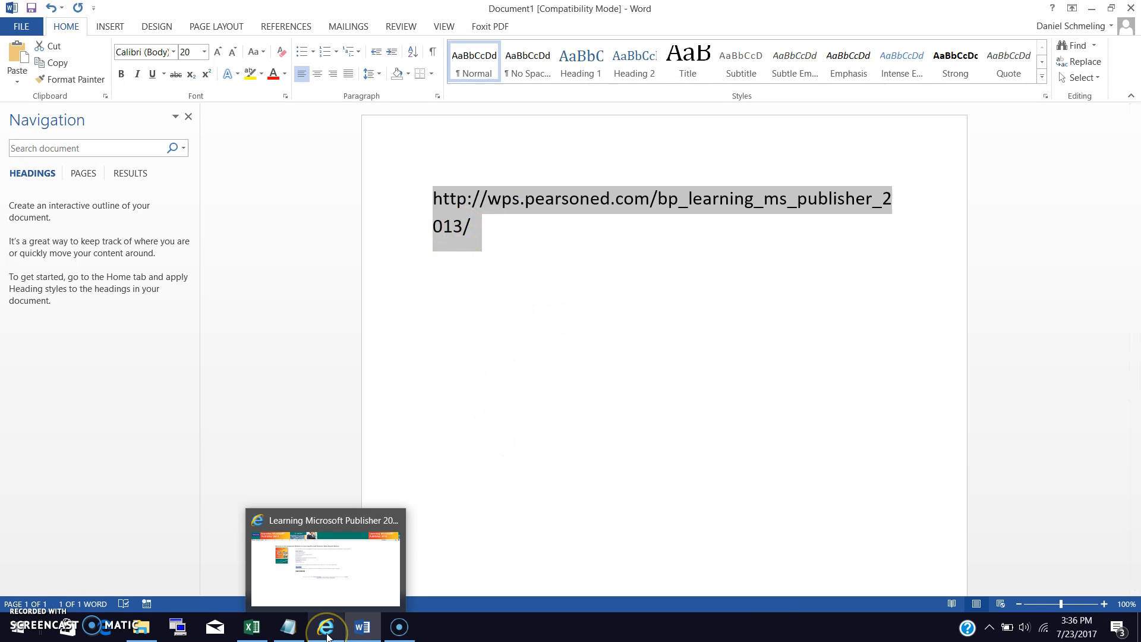
click(340, 591)
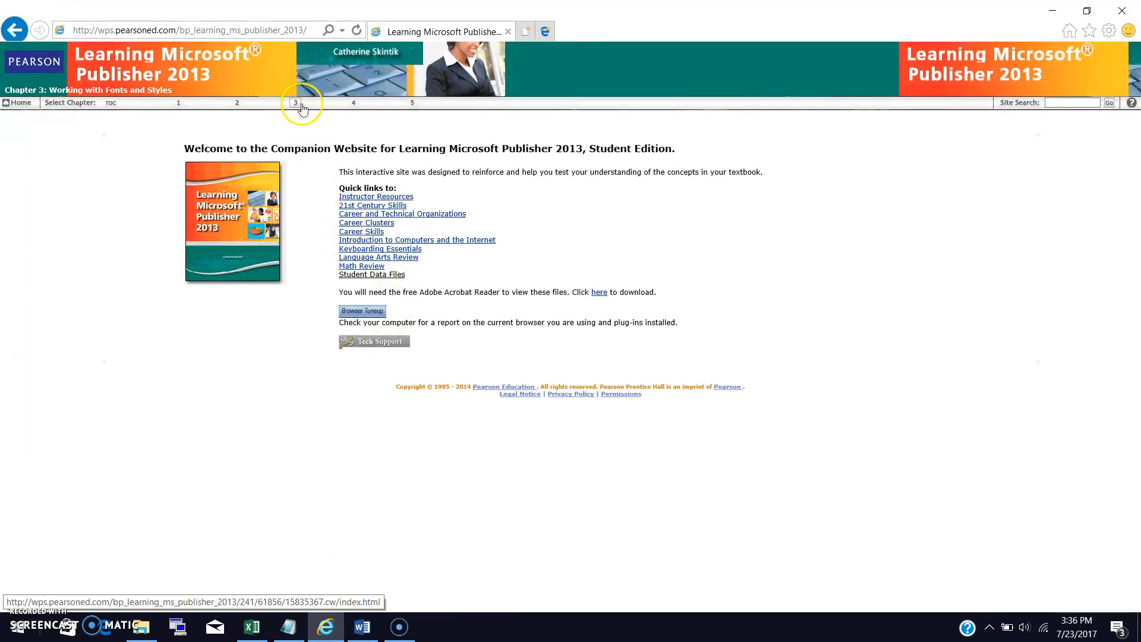
Download the Student Data Files archive from the quick links, saving it to the Desktop as Publisher_Student_Data_Files.
click(372, 275)
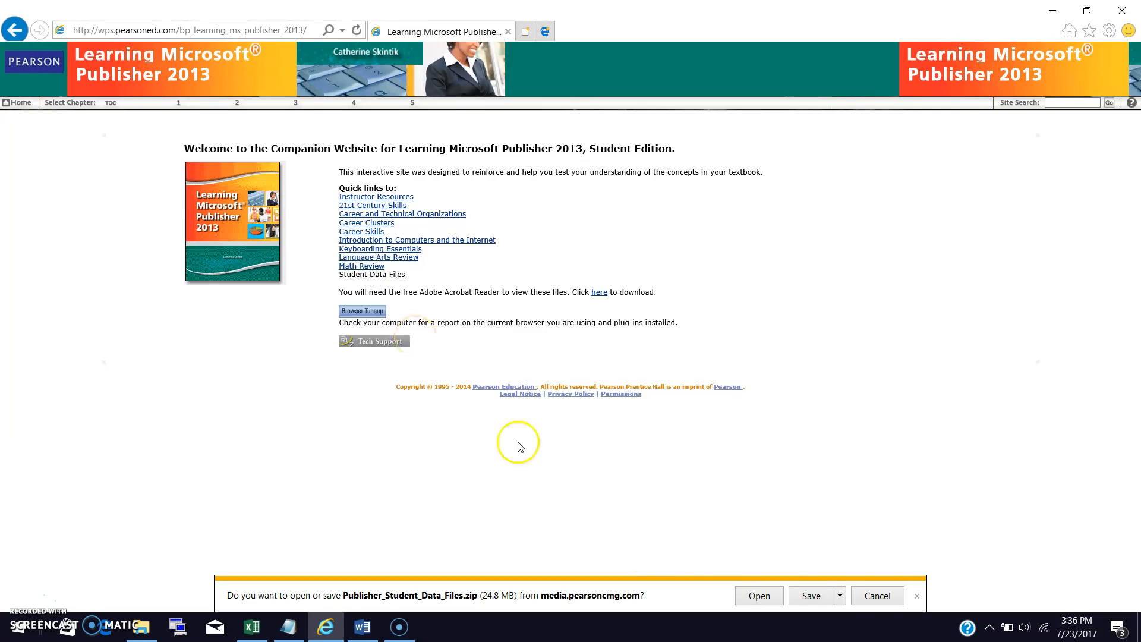
click(840, 596)
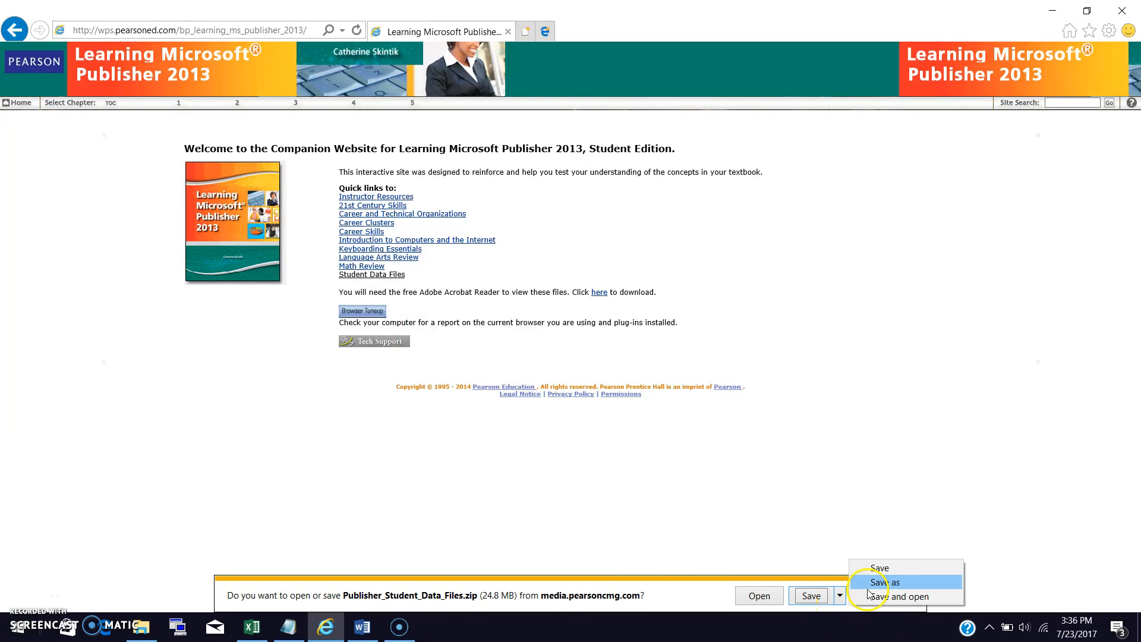
click(885, 582)
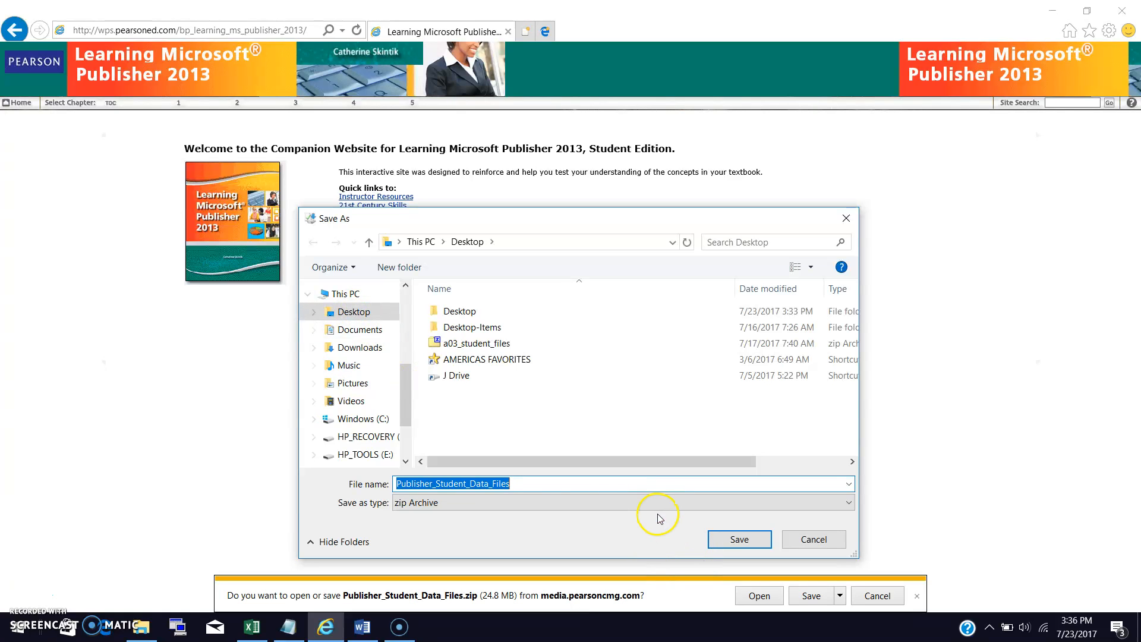
click(722, 539)
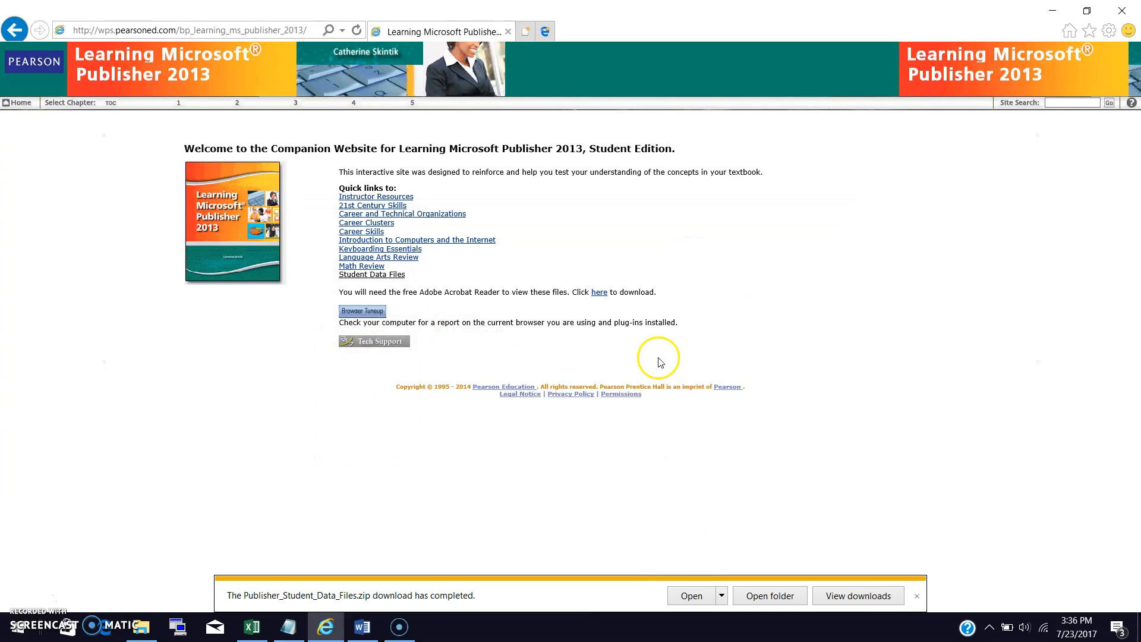
click(916, 595)
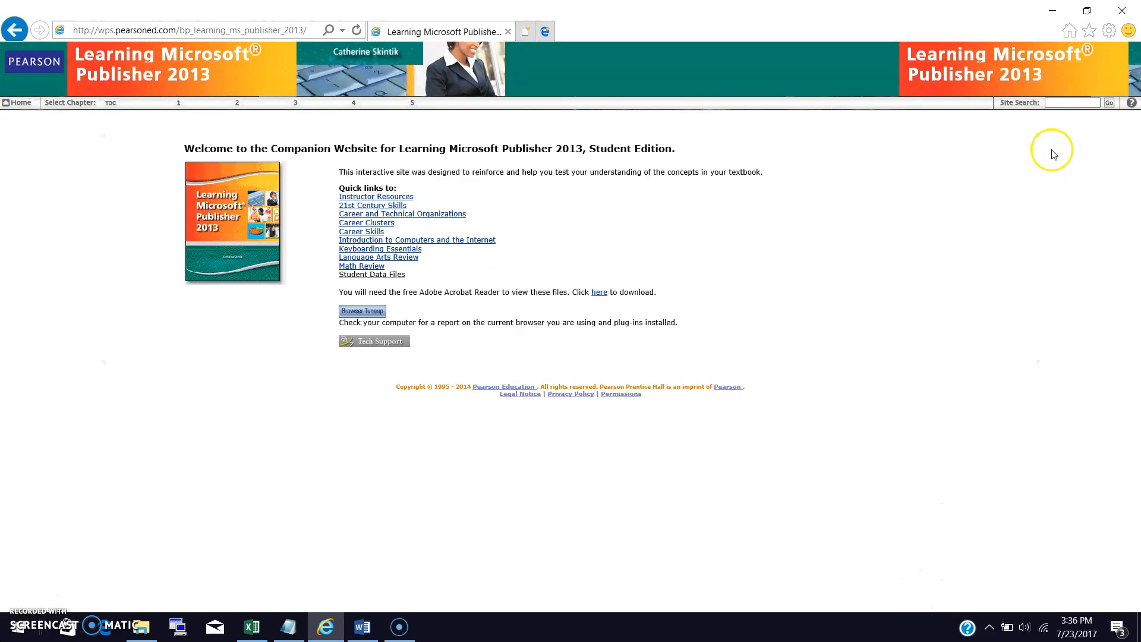
Extract the Publisher_Student_Data_Files folder from the downloaded zip onto the desktop and line it up below the zip file.
click(1052, 11)
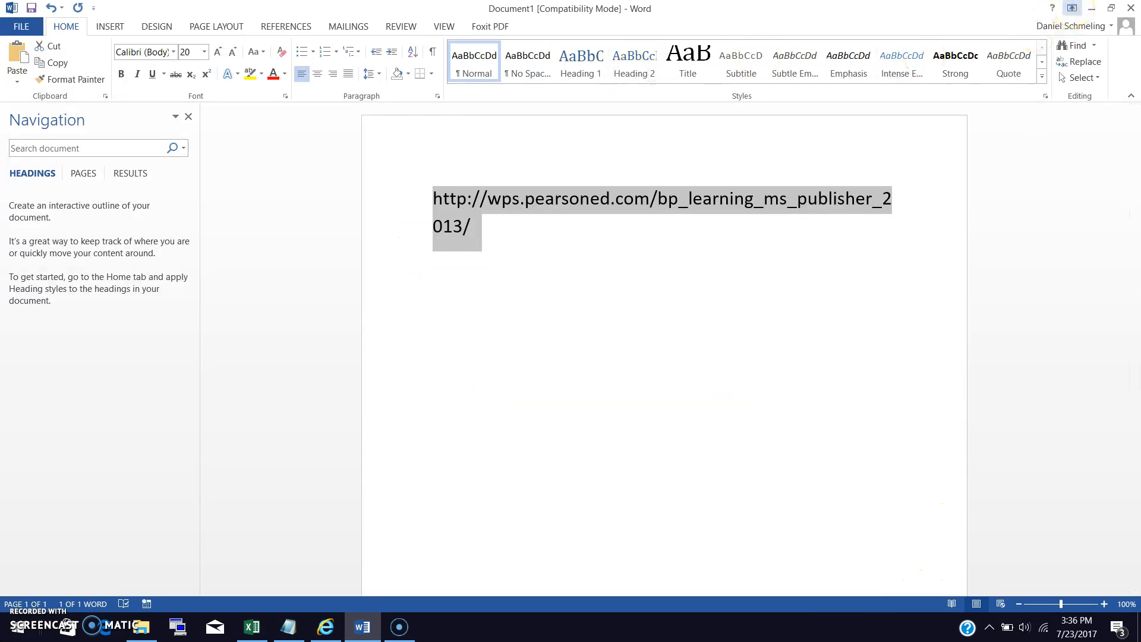
click(1100, 7)
right_click(21, 264)
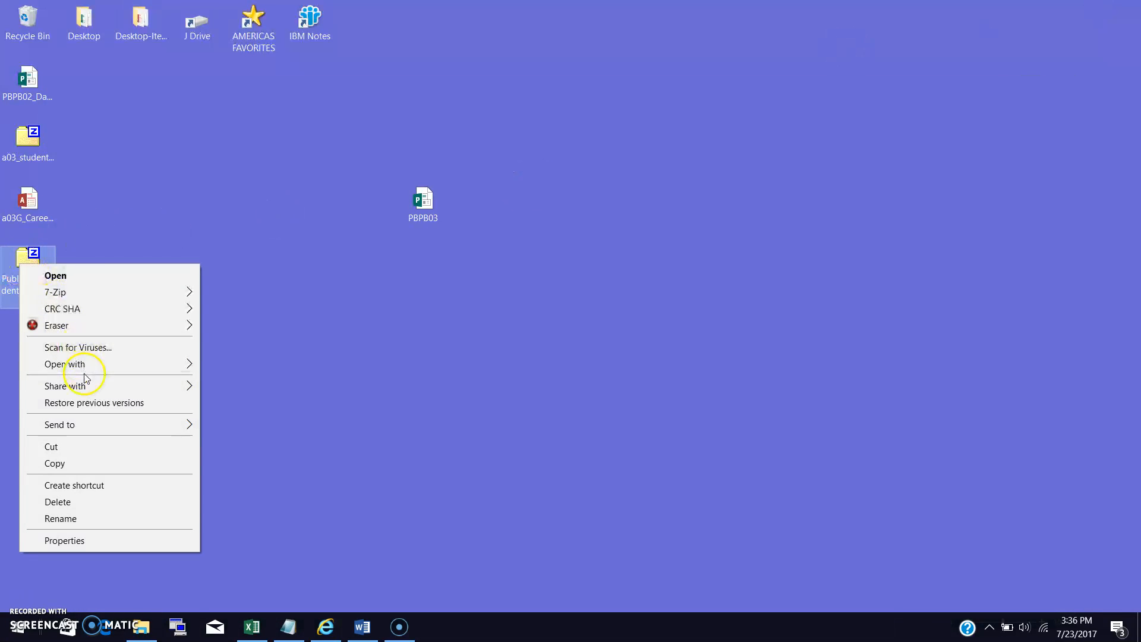
mouse_move(163, 293)
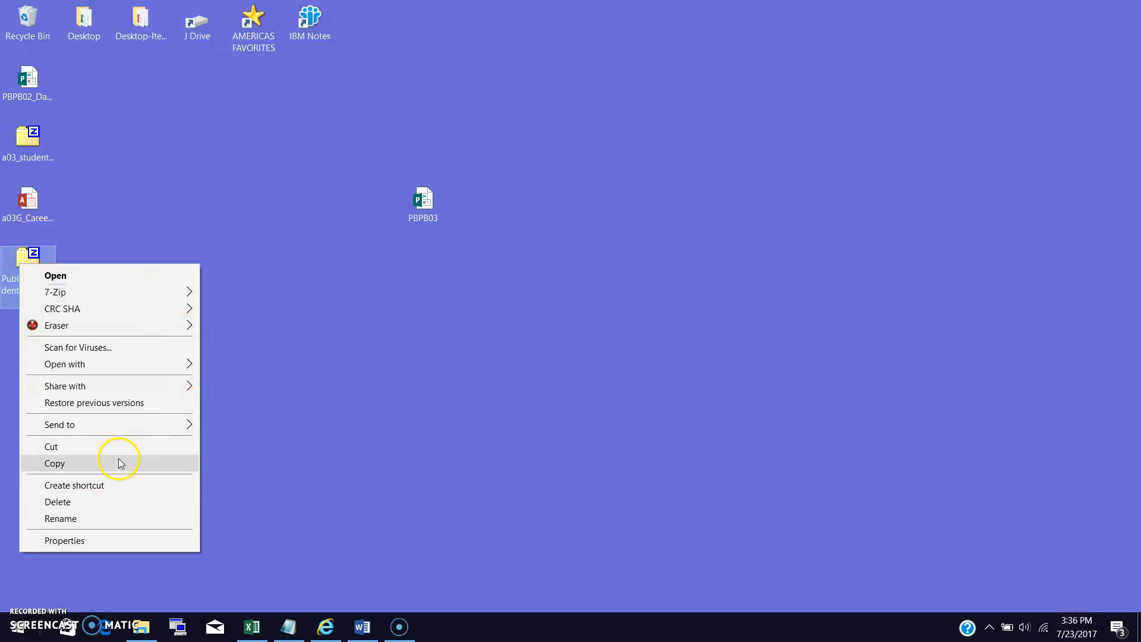
double_click(28, 254)
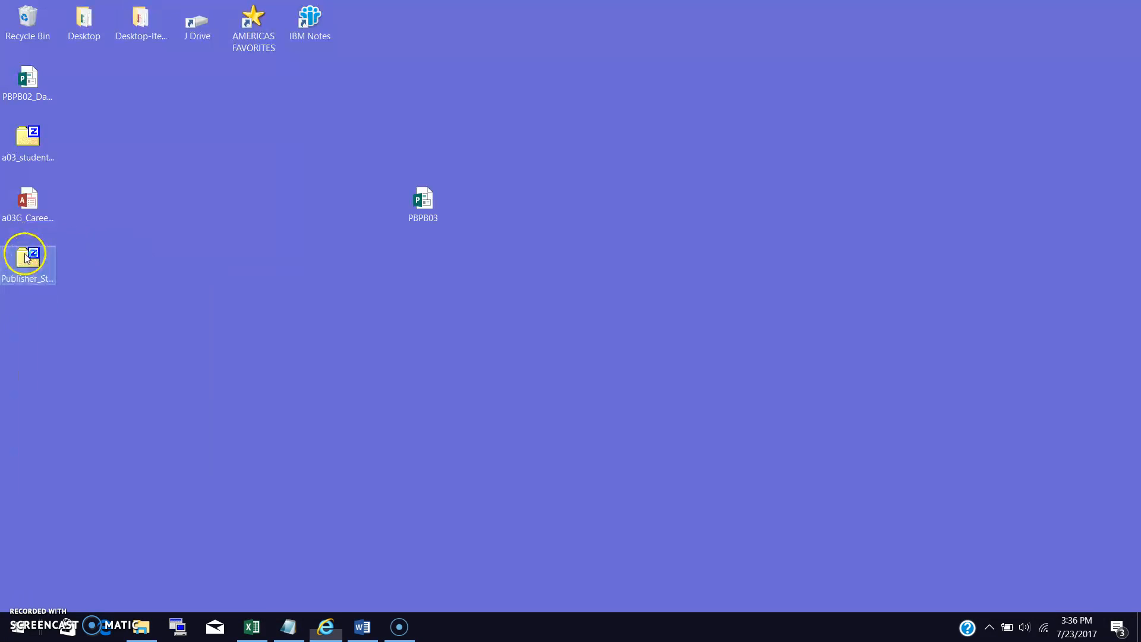
drag(399, 245, 144, 367)
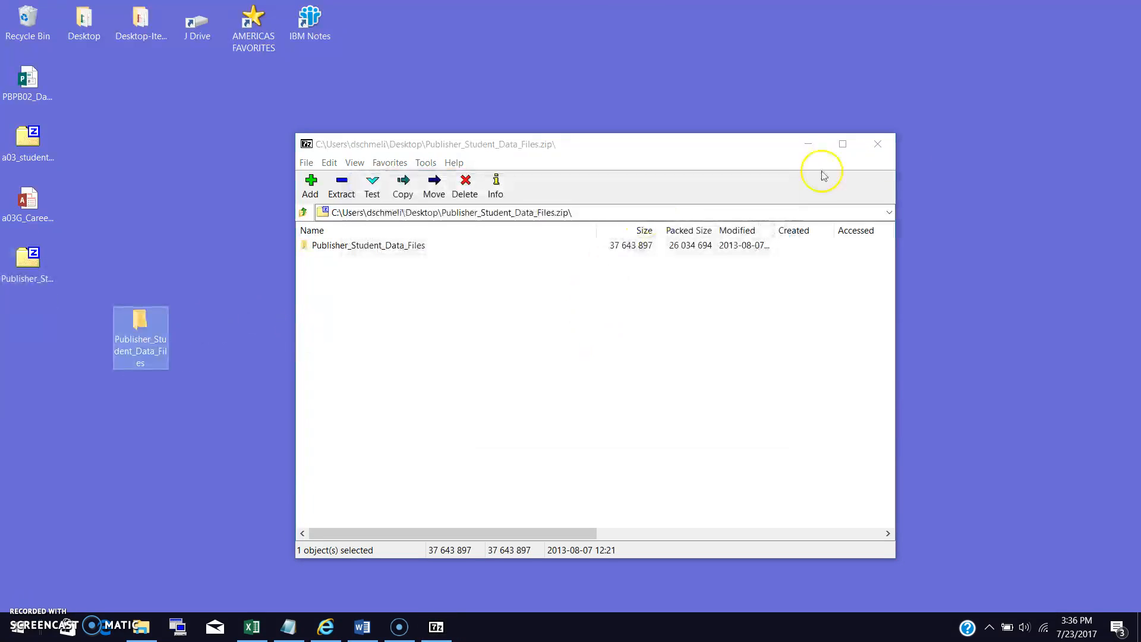
click(878, 145)
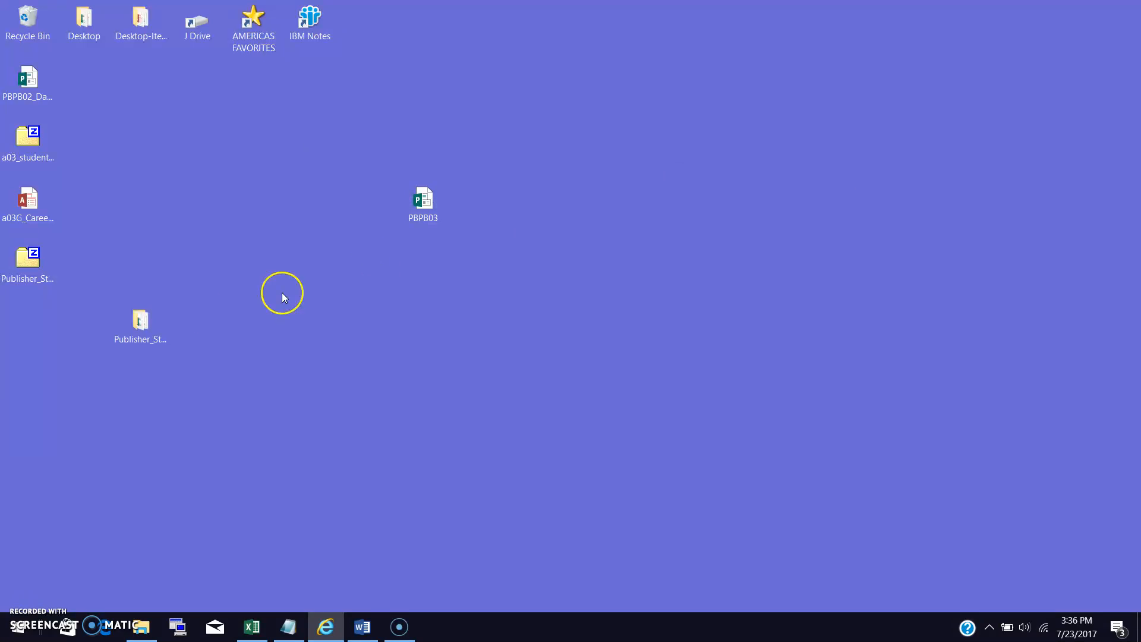
drag(149, 335, 30, 319)
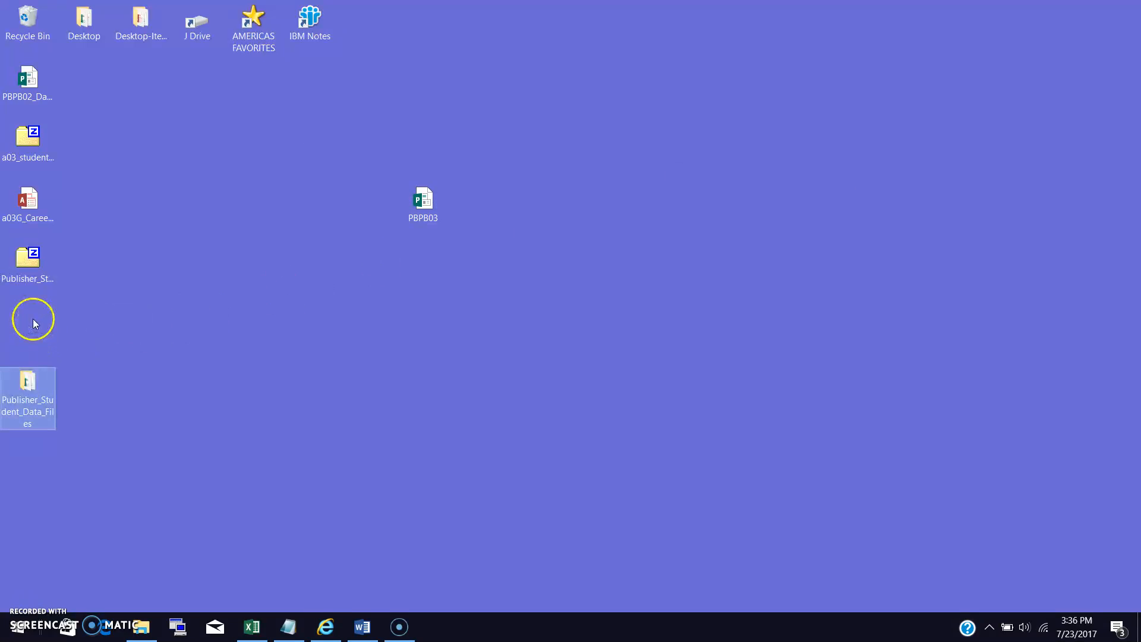
Look through the extracted Publisher_Student_Data_Files folder for the PBPB03 publication and close the folder.
double_click(25, 382)
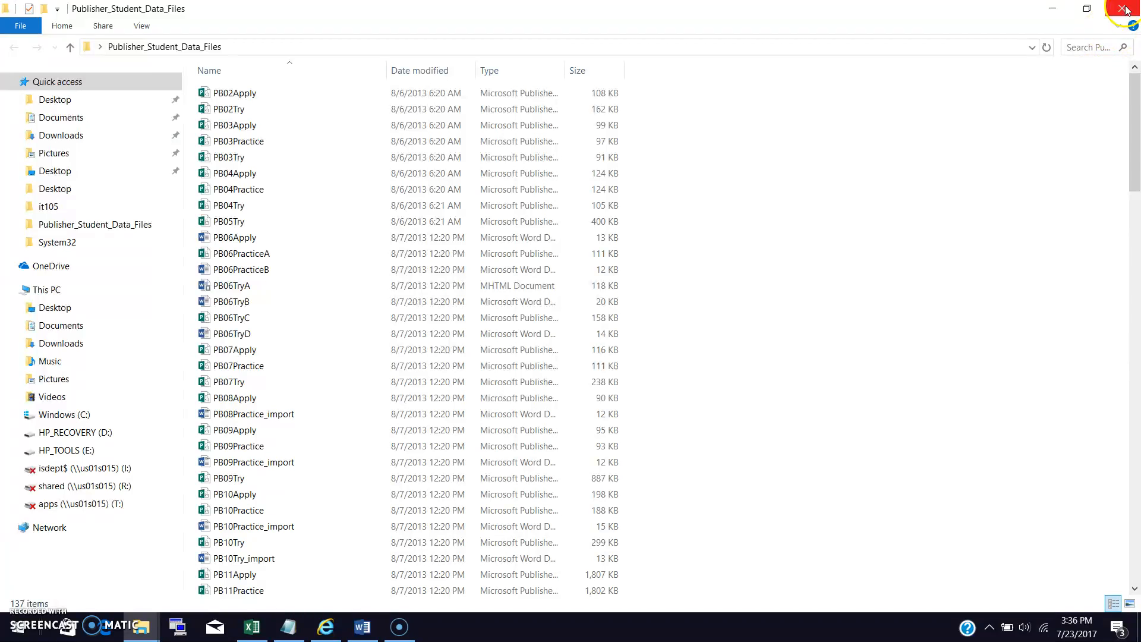
drag(1134, 84, 1136, 485)
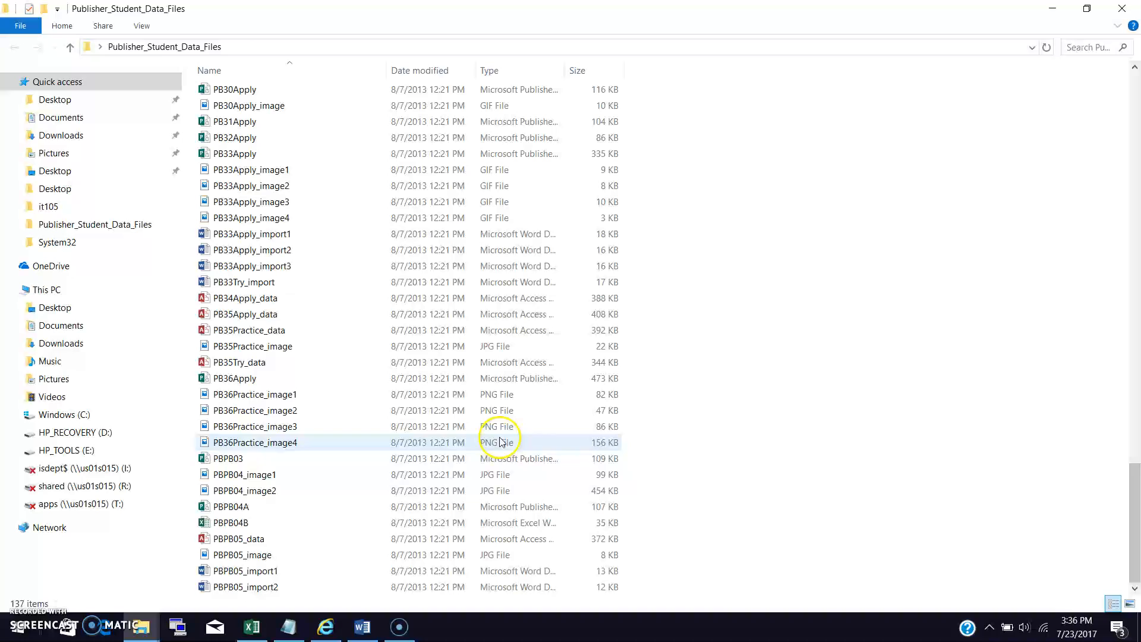
click(440, 460)
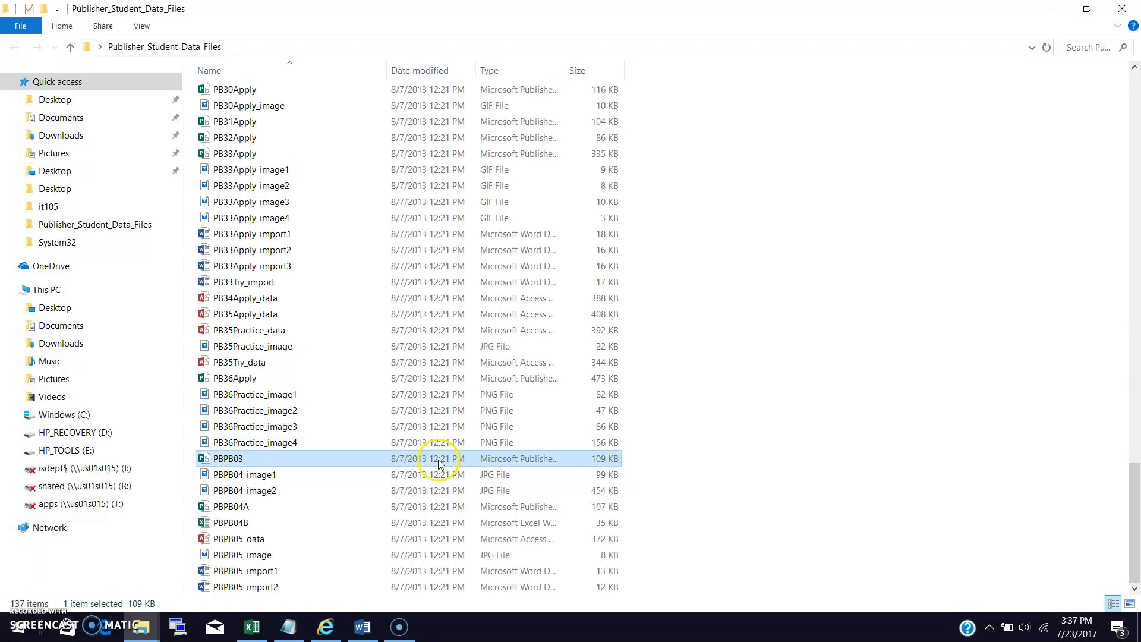
click(1135, 6)
Open the PBPB03 publication in Publisher and save a copy to the Desktop named PBPB03_ followed by the student's full name.
double_click(439, 206)
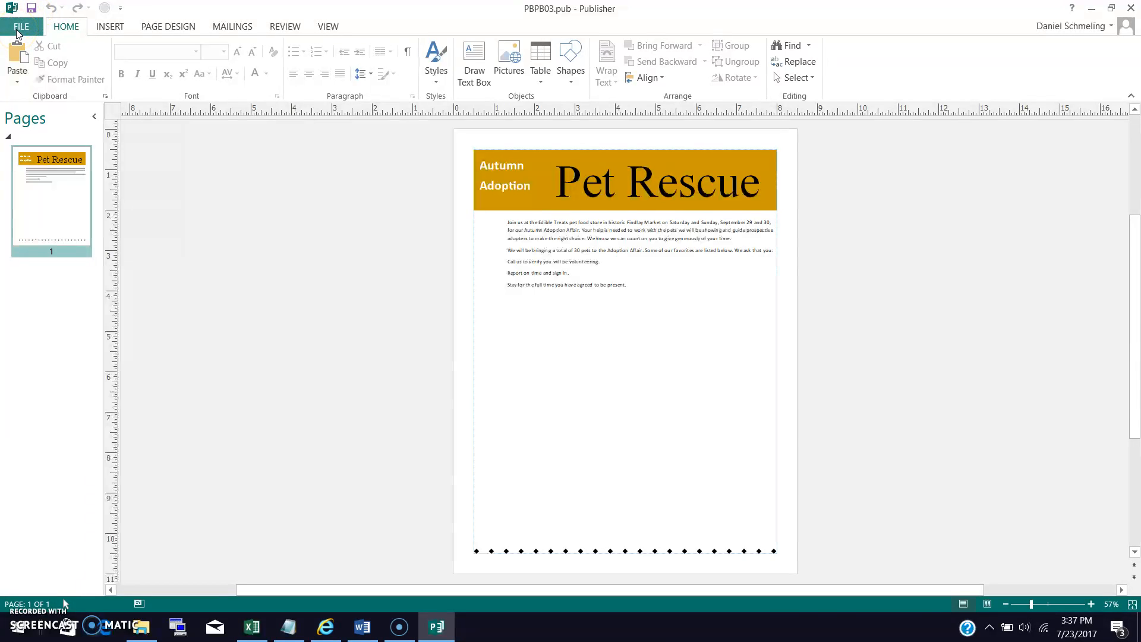
click(19, 29)
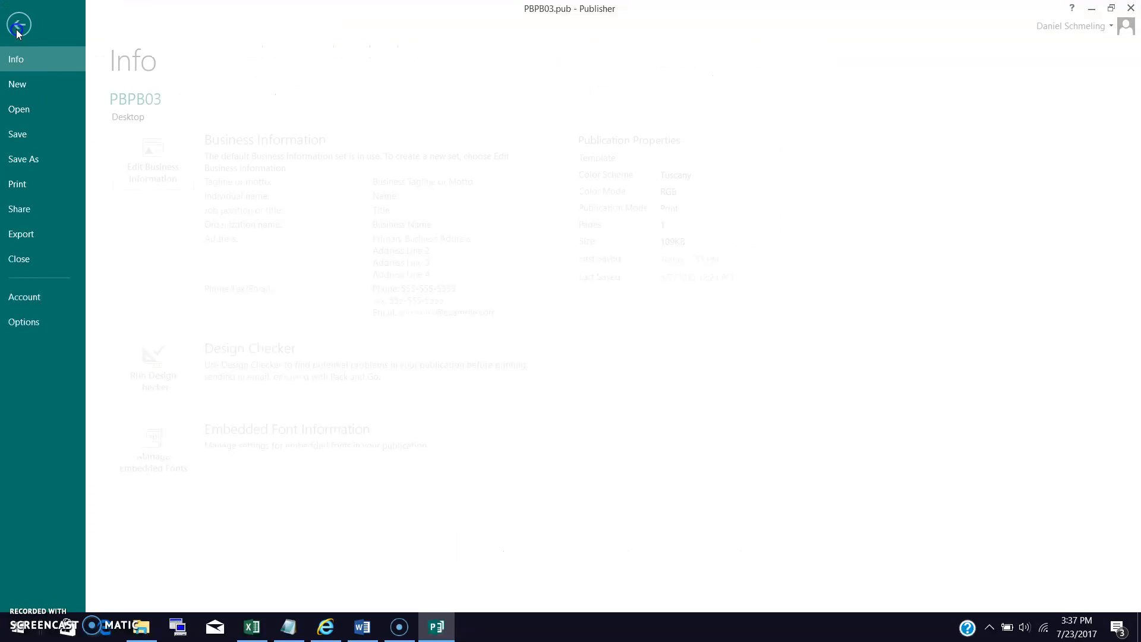
click(37, 156)
click(387, 151)
click(162, 250)
click(161, 250)
text(_)
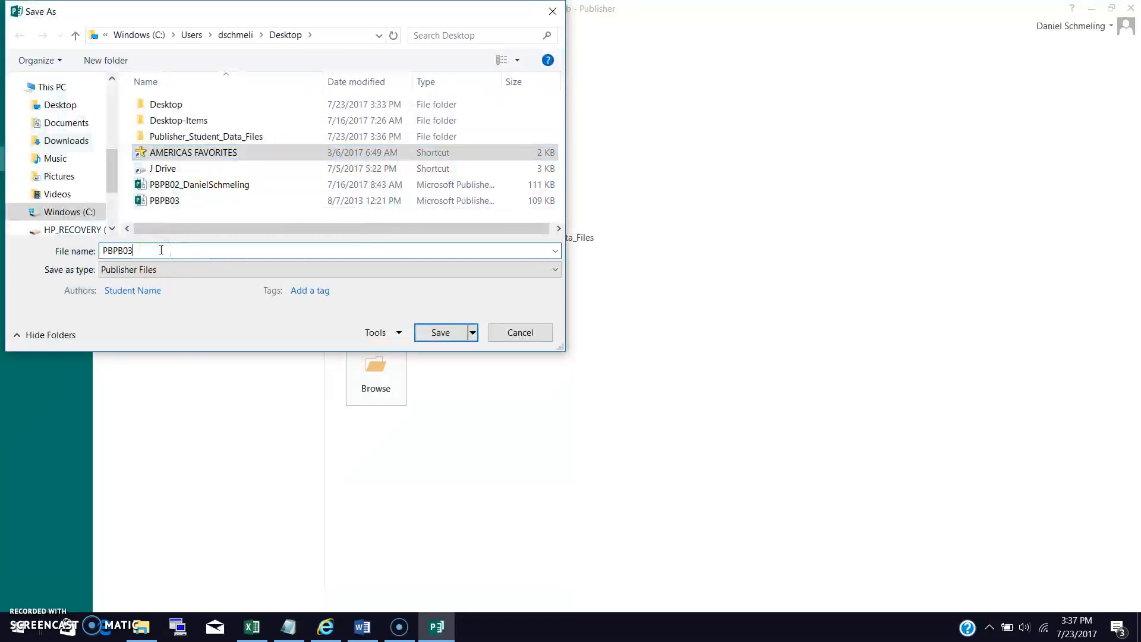
text(Danei)
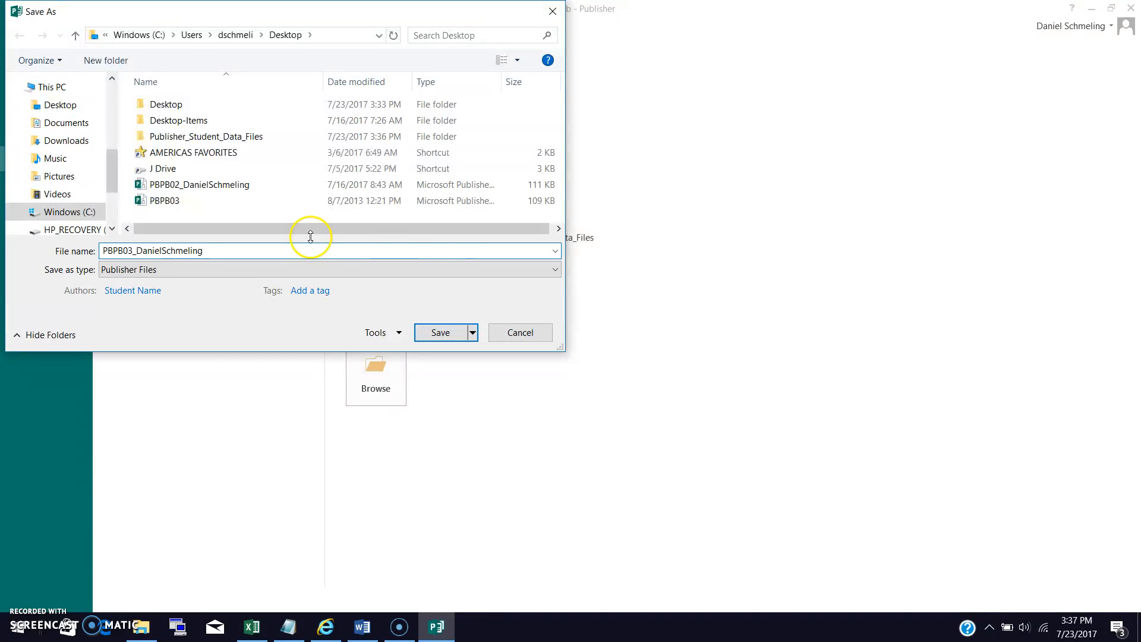
click(439, 332)
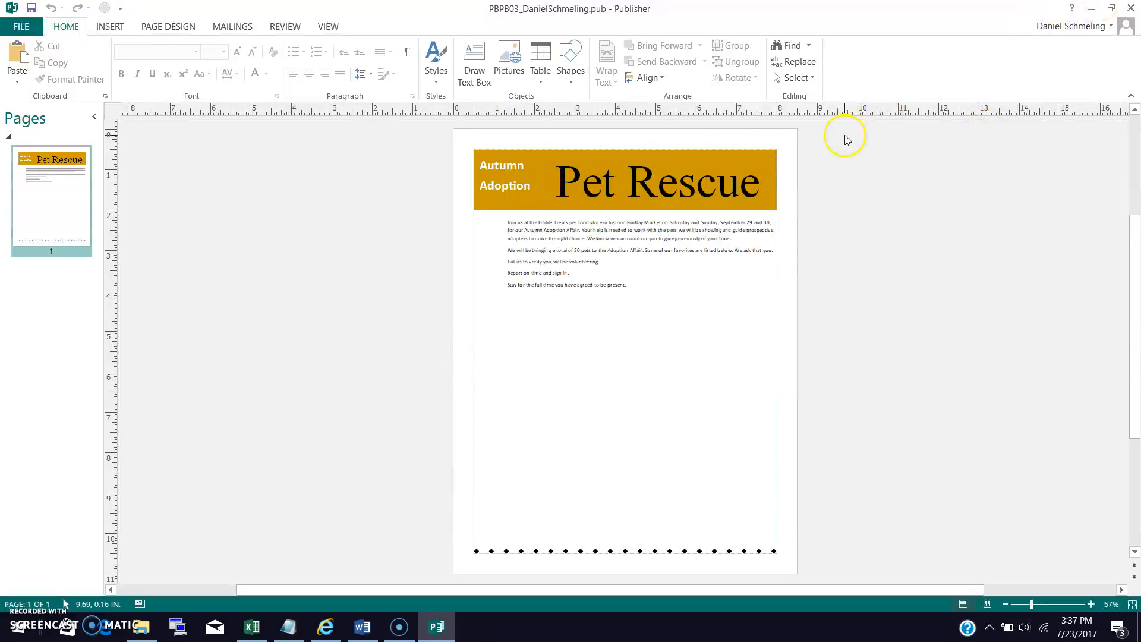
click(1092, 7)
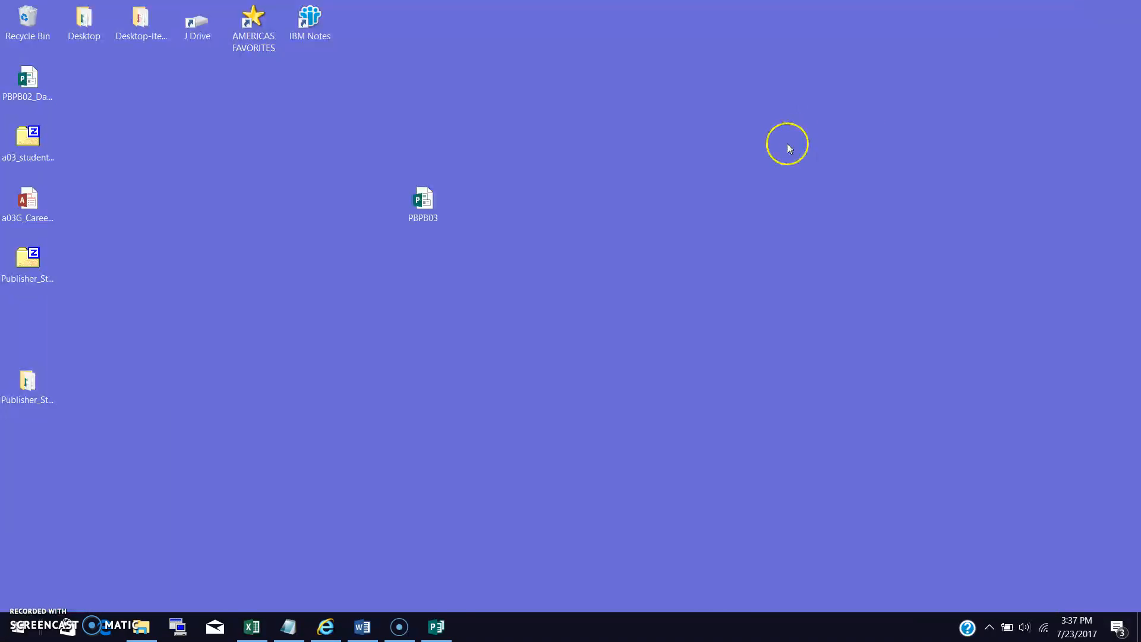
click(436, 625)
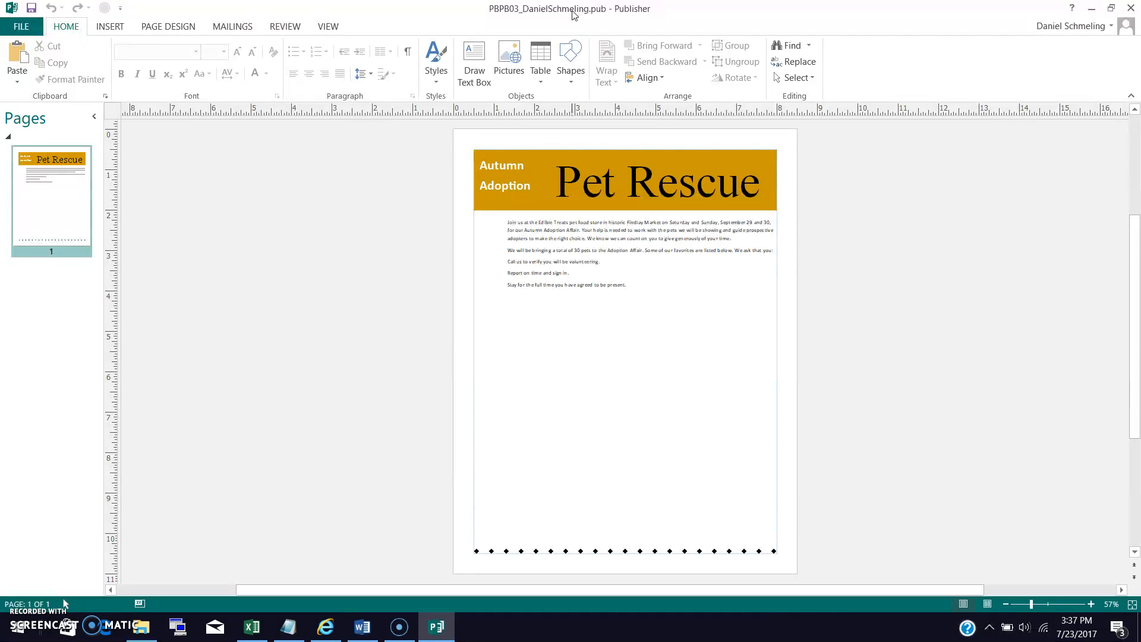
click(512, 77)
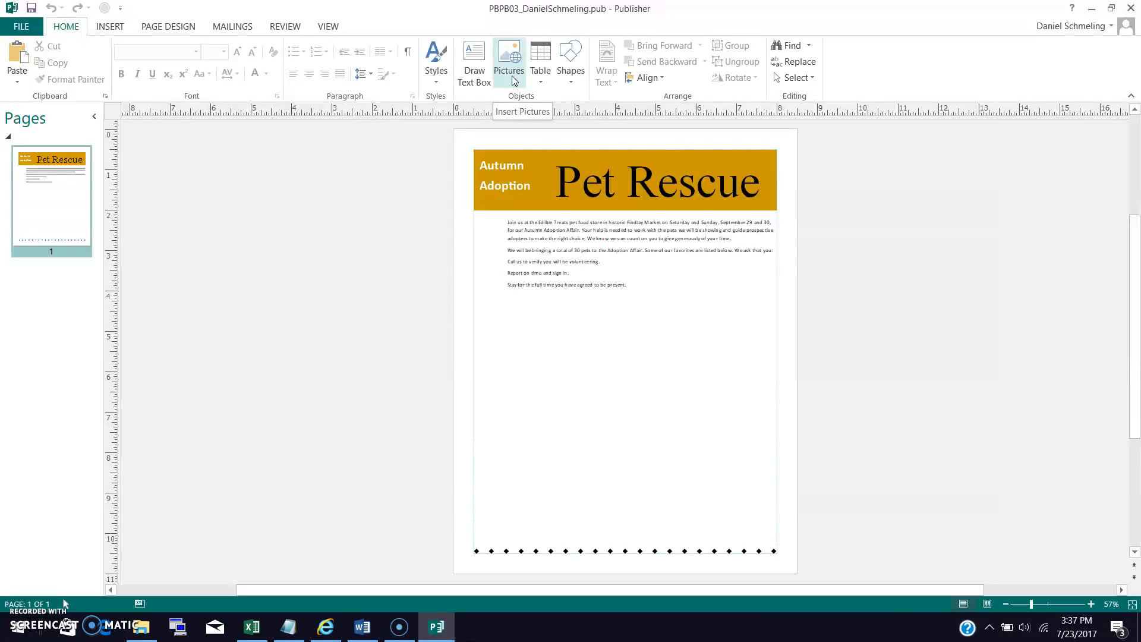
Set the margins of the "Autumn Adoption" text box to None.
click(507, 173)
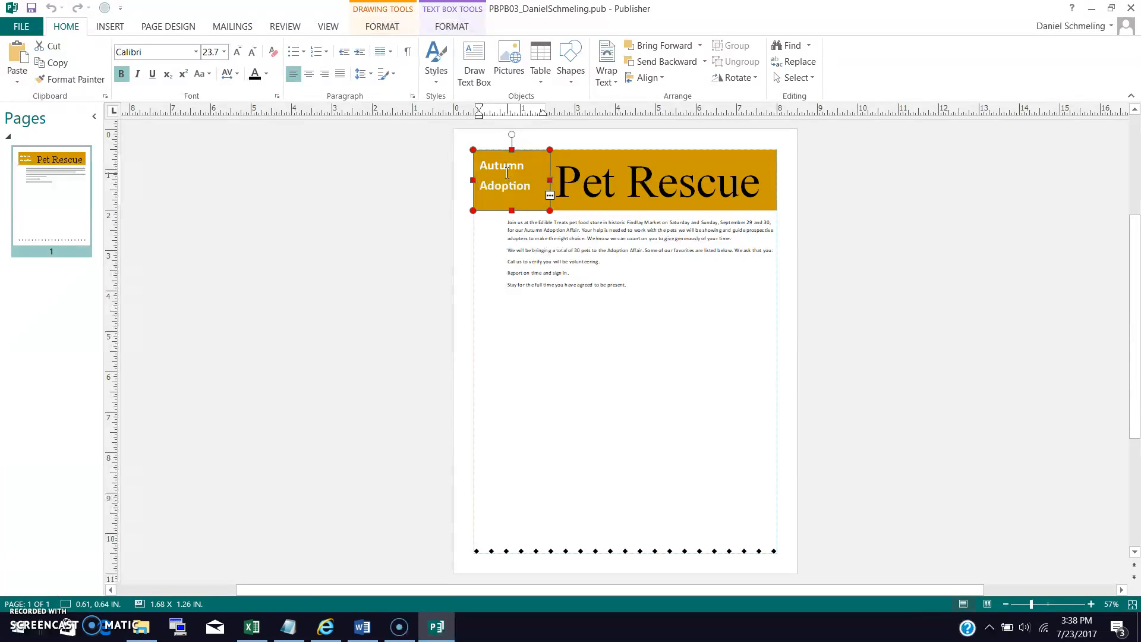
click(455, 27)
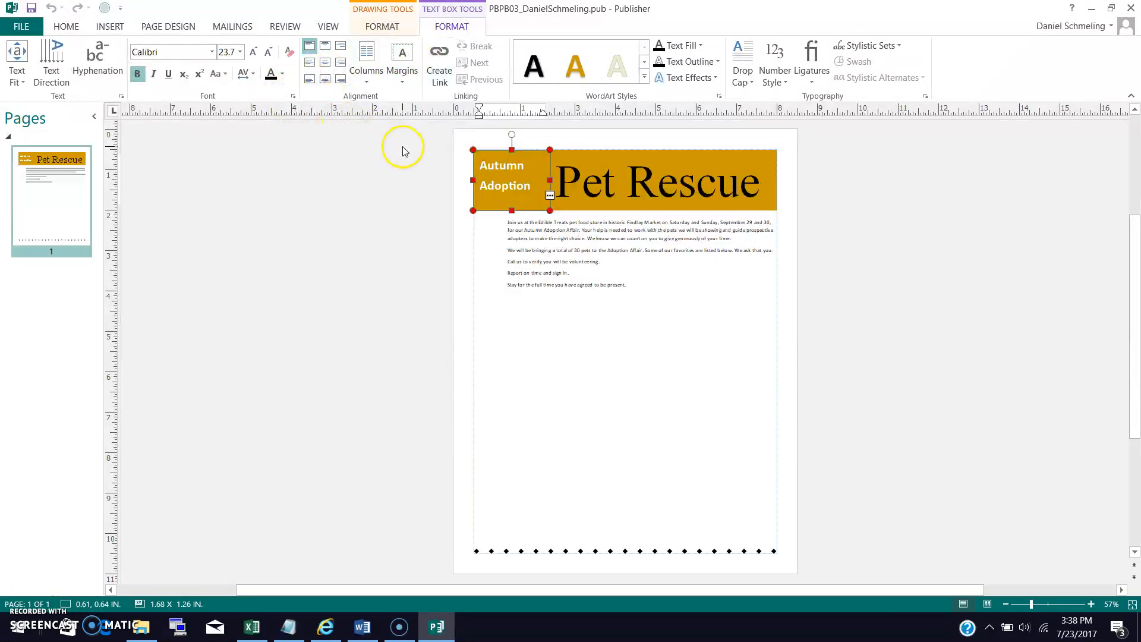
click(403, 59)
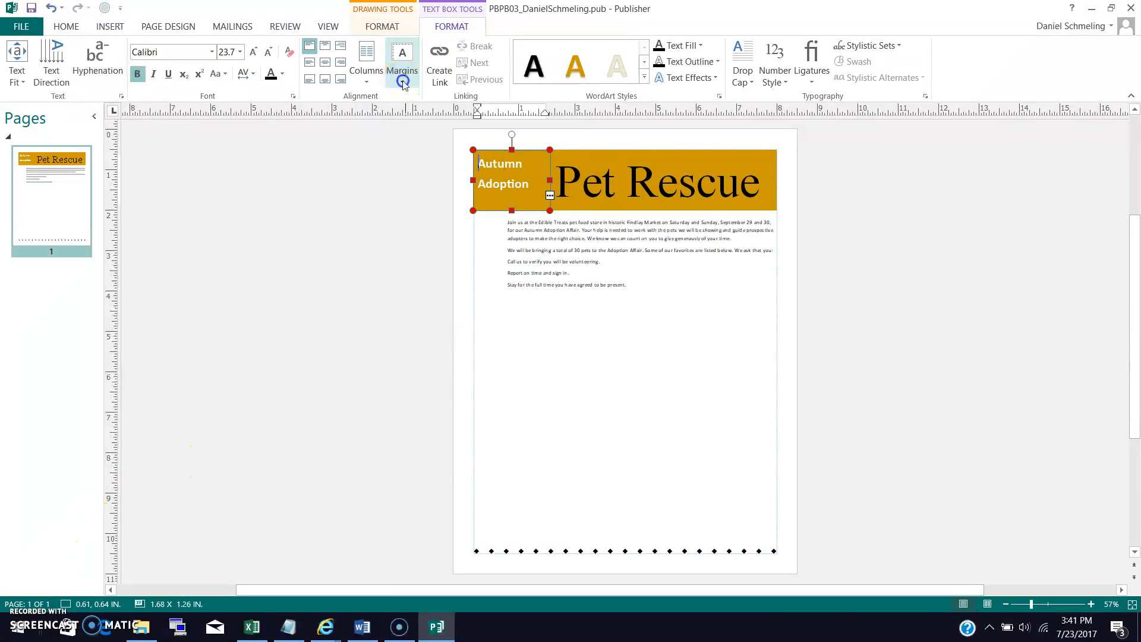
click(402, 82)
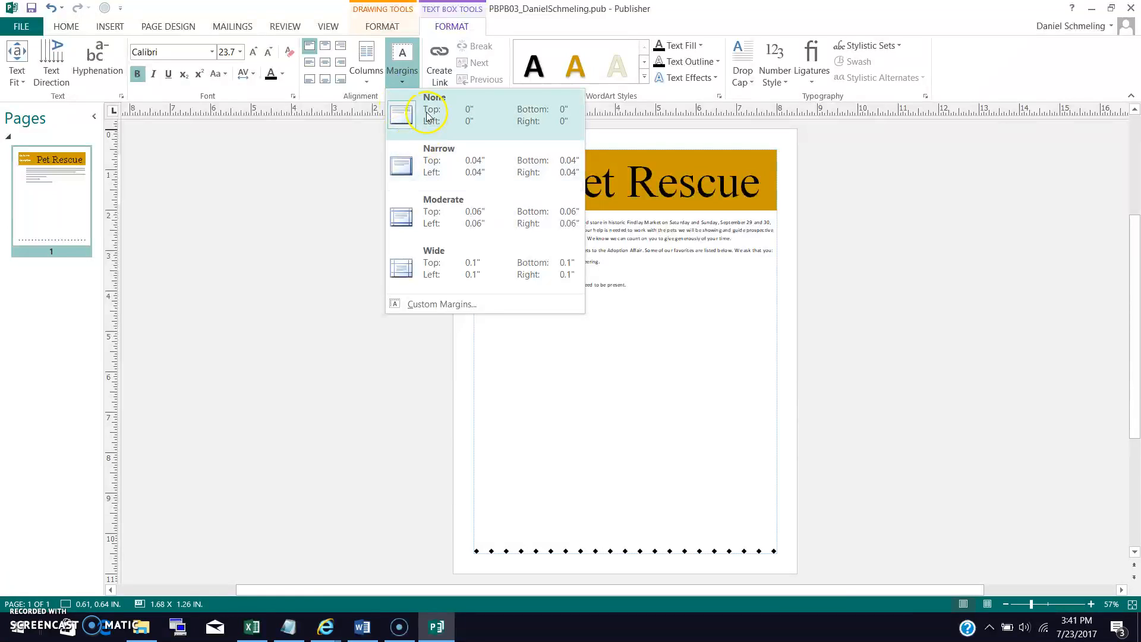
click(427, 112)
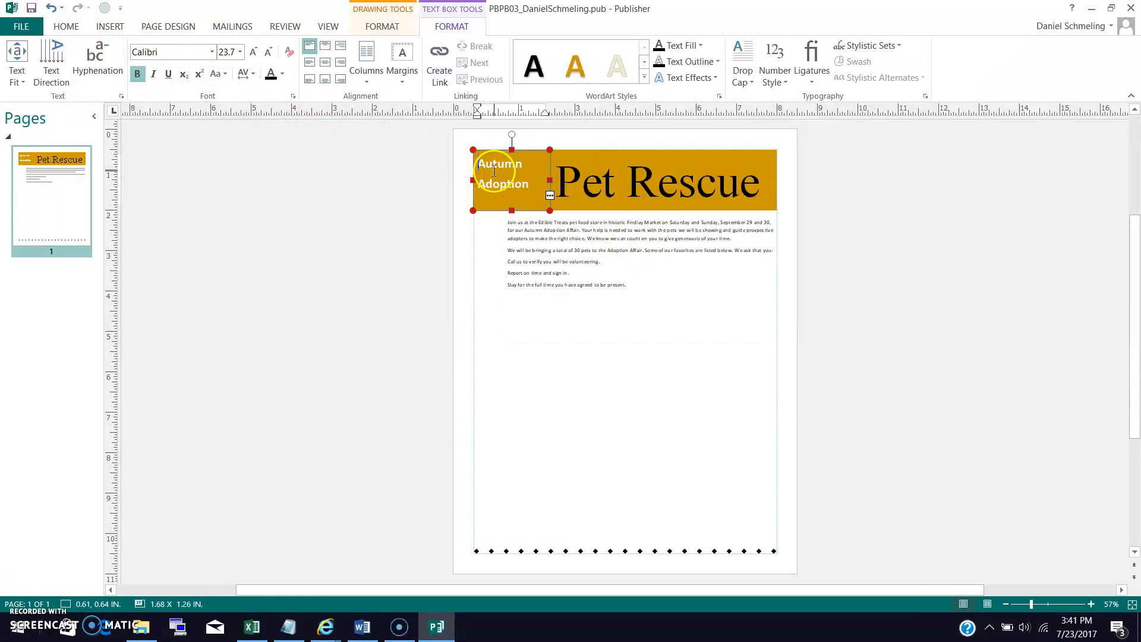
Reduce the spacing between lines of the "Autumn Adoption Affair" text in its paragraph settings.
click(63, 28)
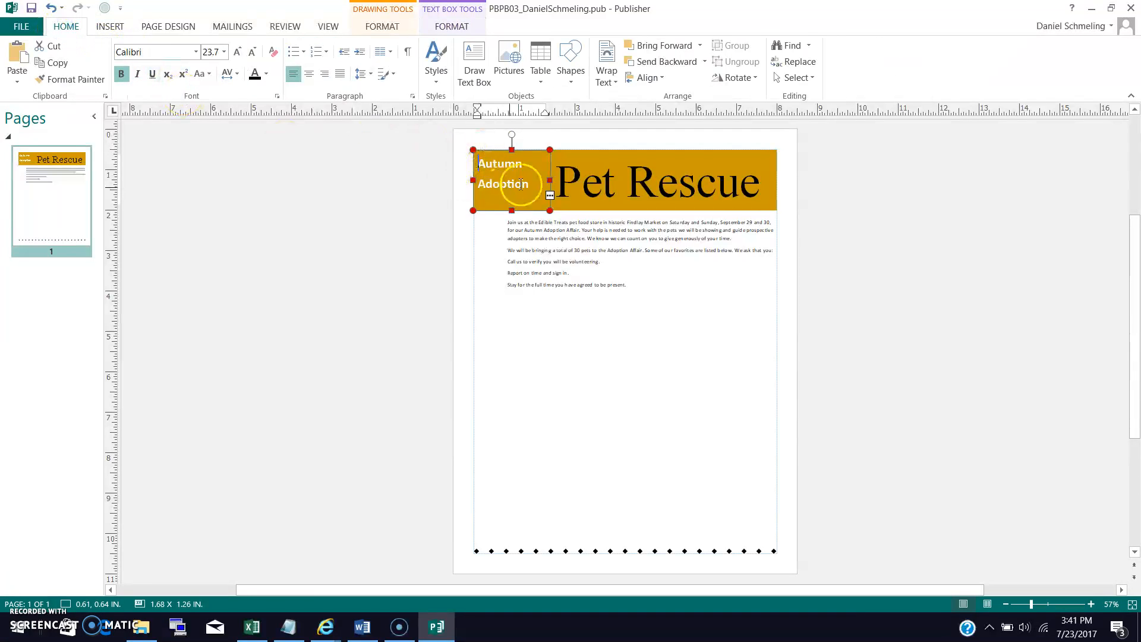
click(412, 97)
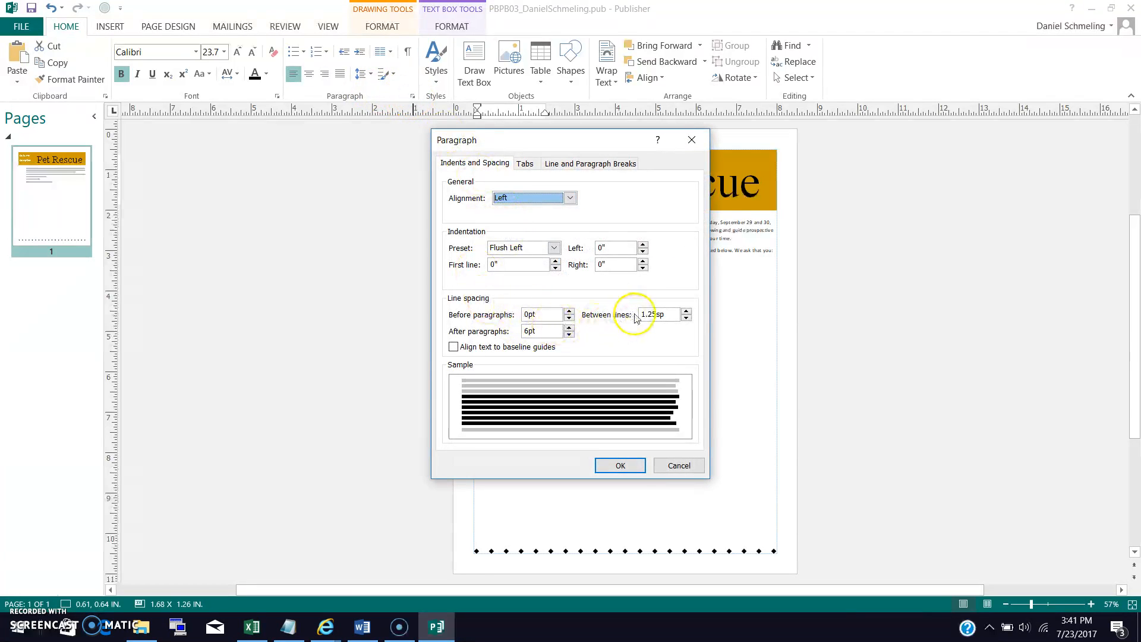
double_click(659, 315)
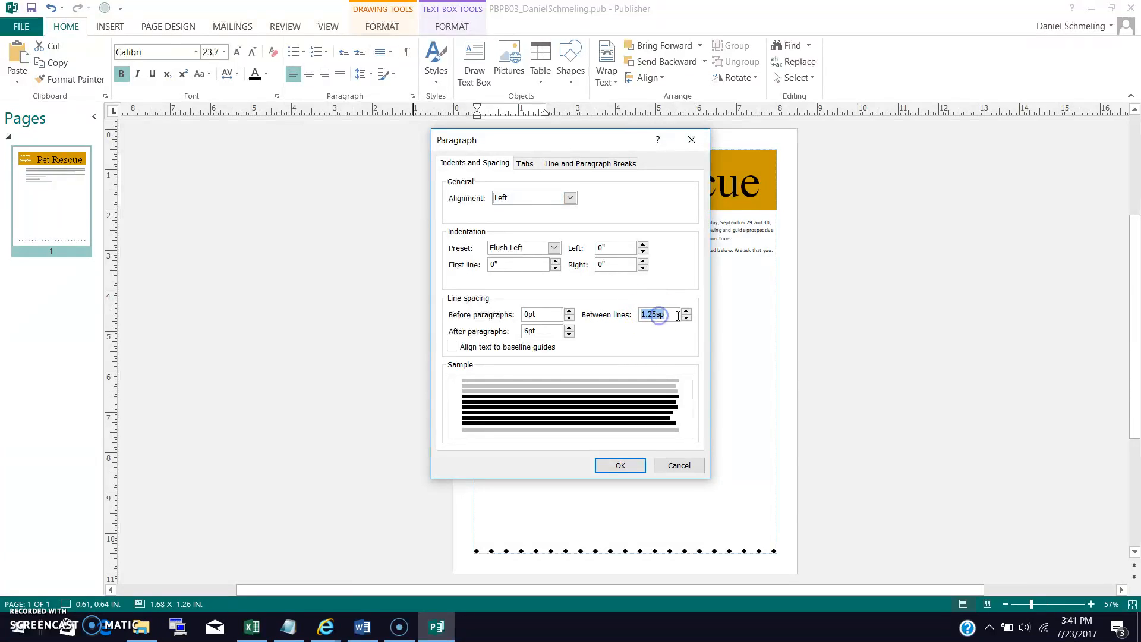
double_click(685, 318)
click(686, 312)
click(618, 466)
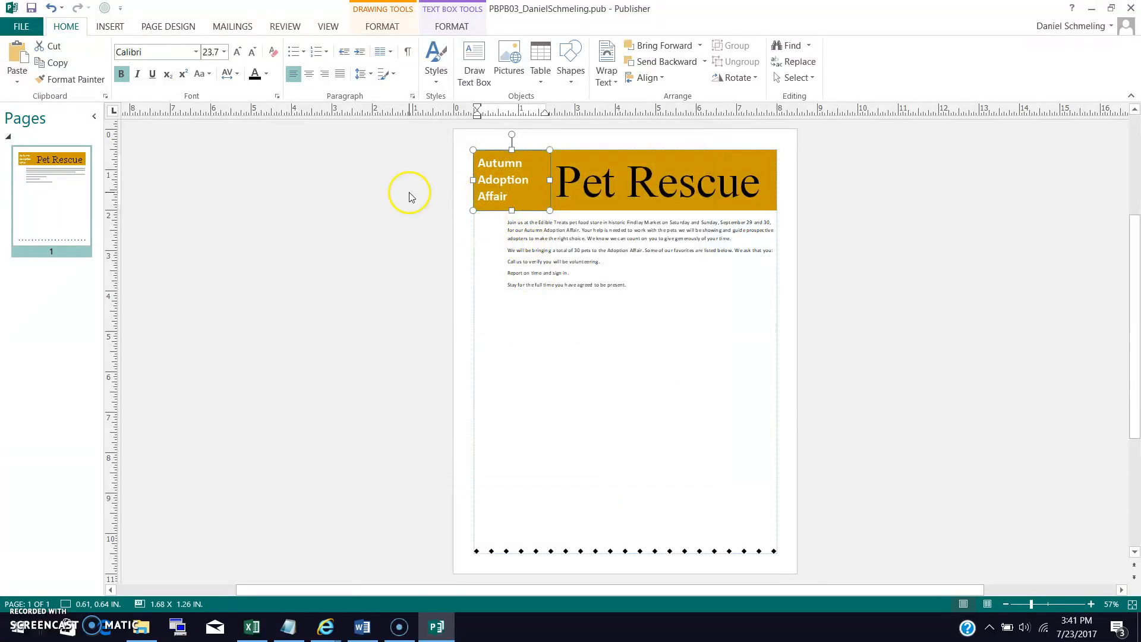
click(500, 194)
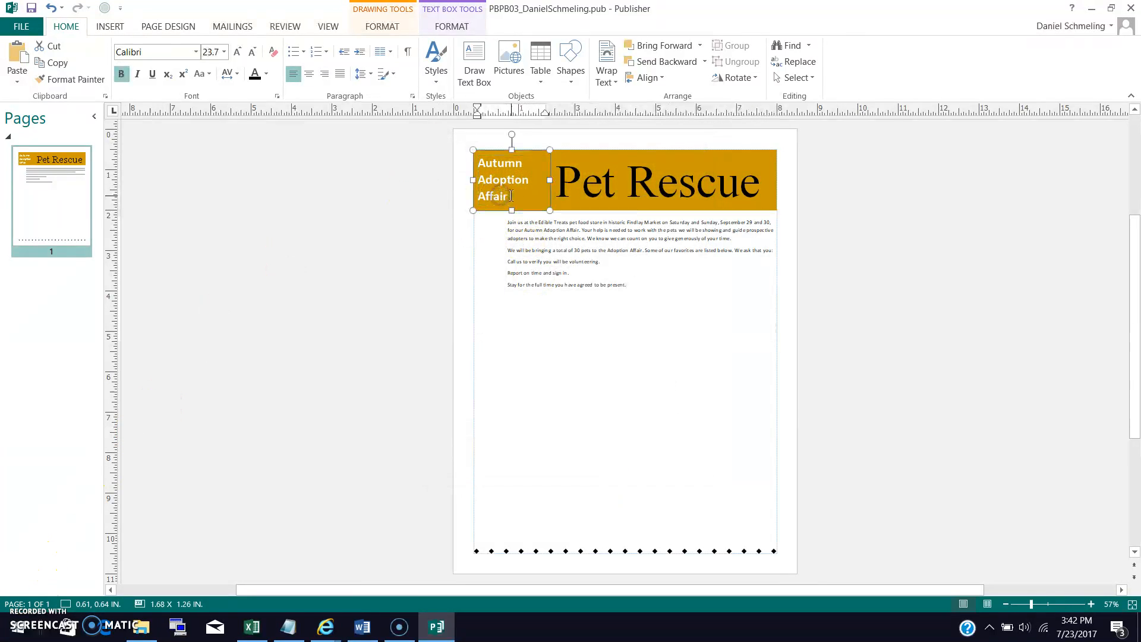
drag(509, 196, 477, 195)
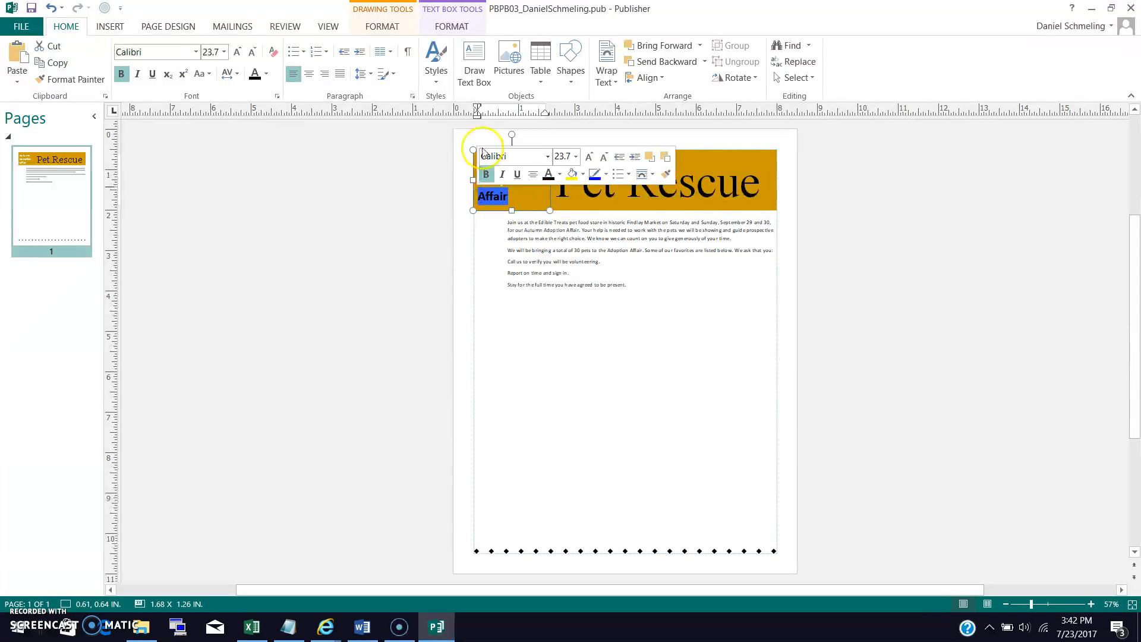
click(494, 200)
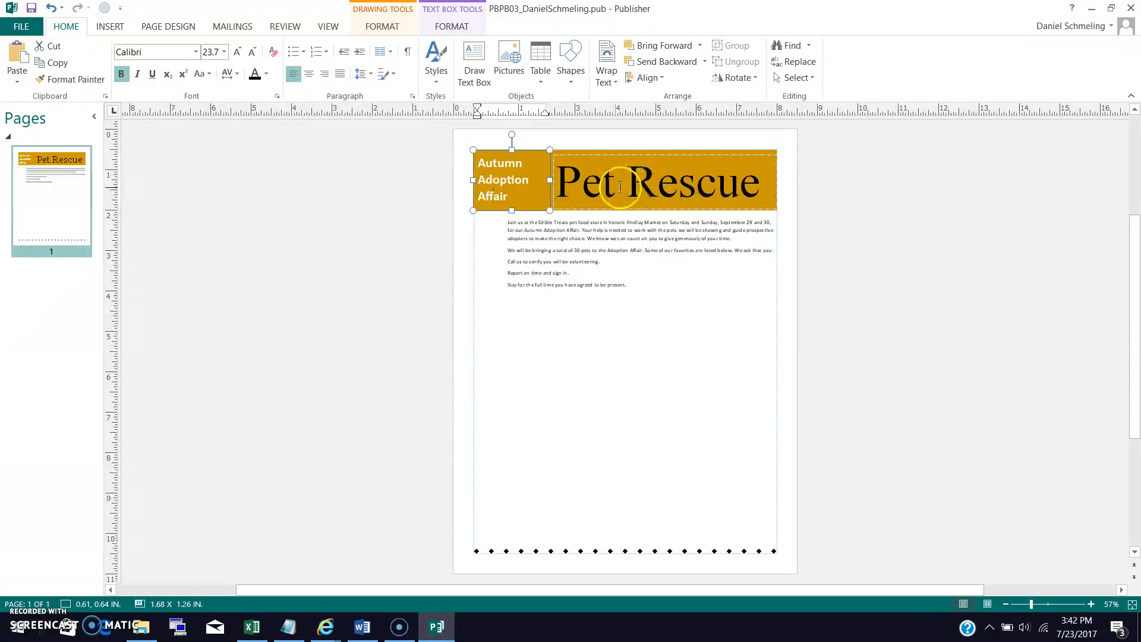
Set the character tracking of the "Pet Rescue" heading text to Loose.
click(560, 189)
drag(560, 189, 684, 219)
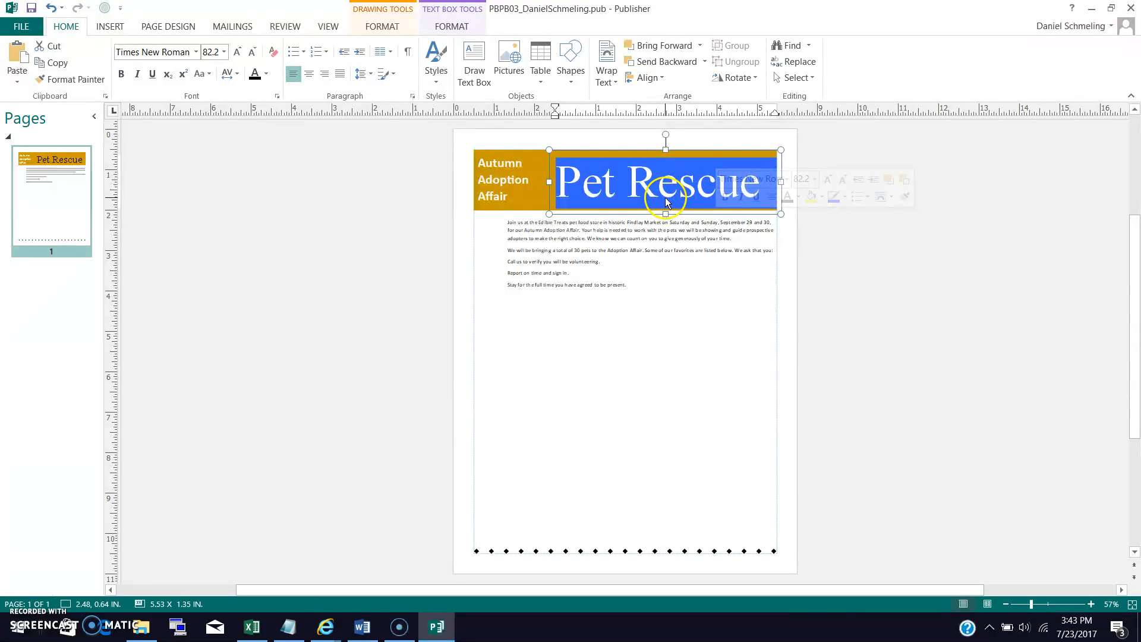
right_click(666, 199)
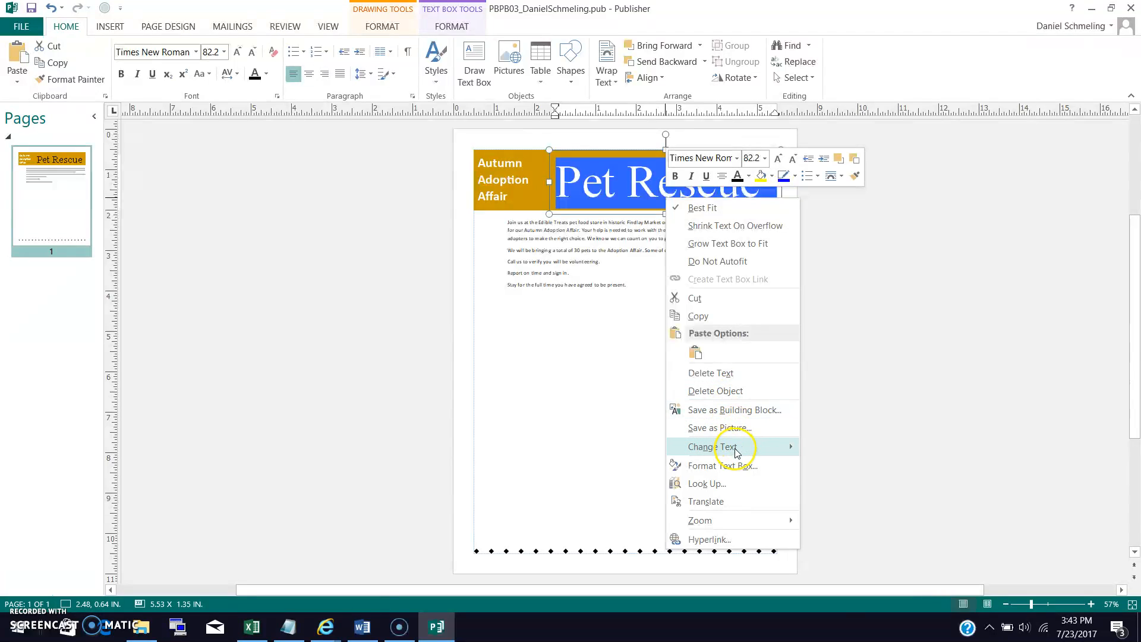
mouse_move(737, 453)
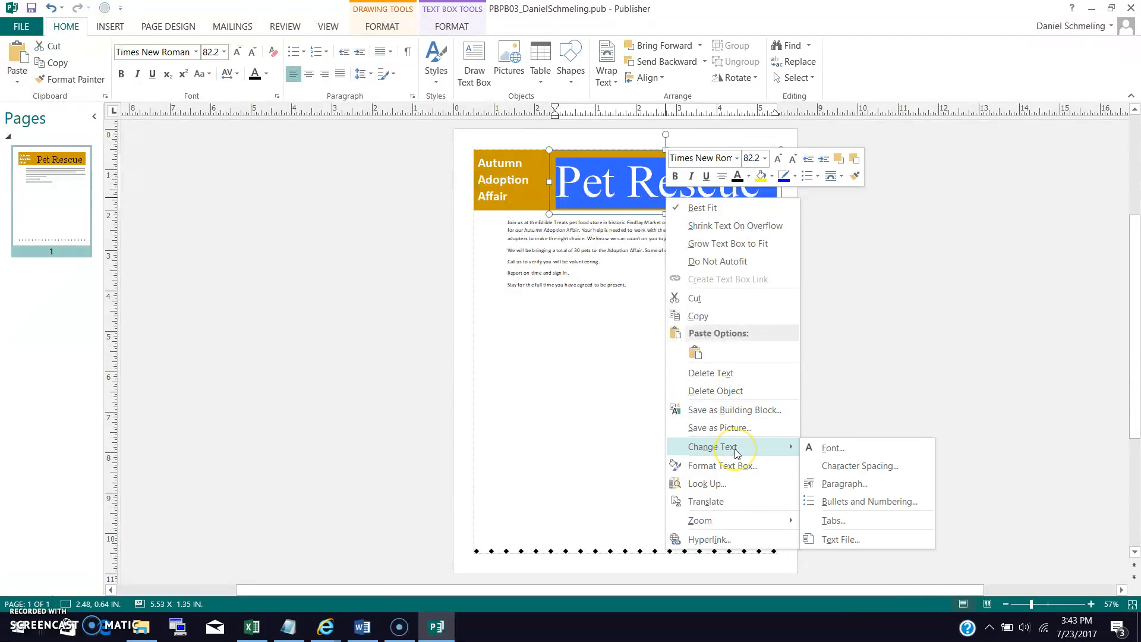
click(836, 474)
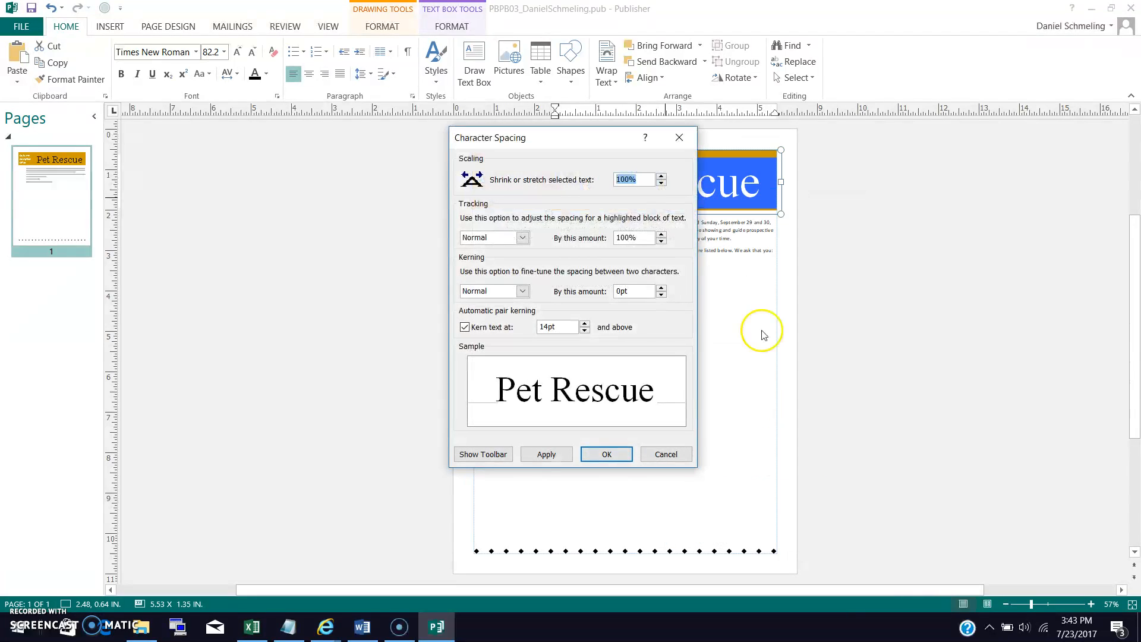
click(526, 242)
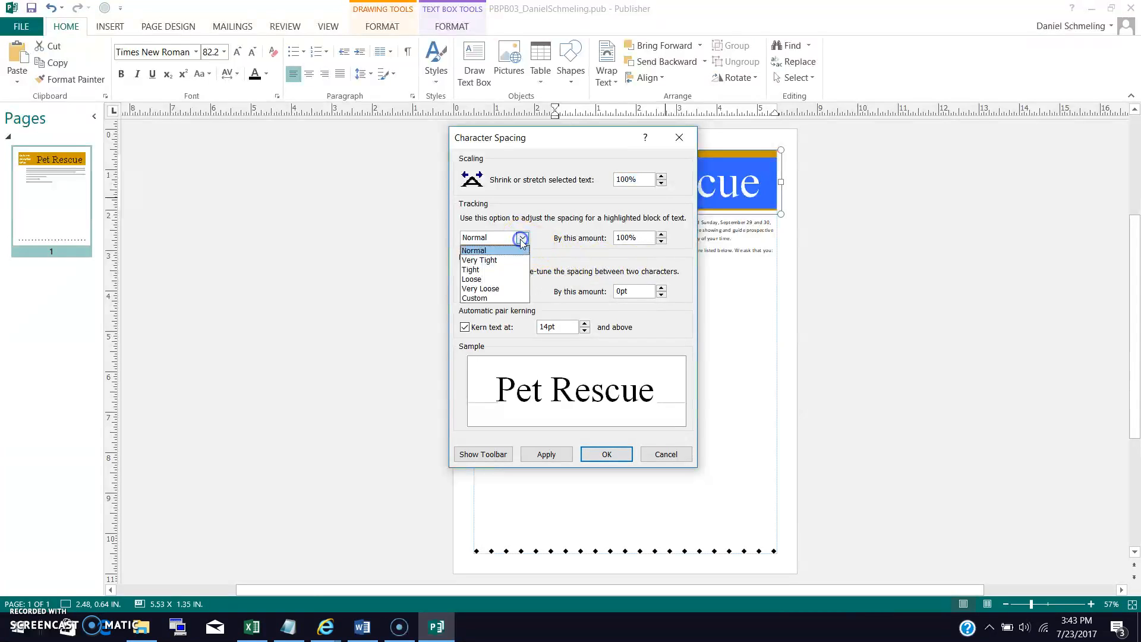
click(476, 278)
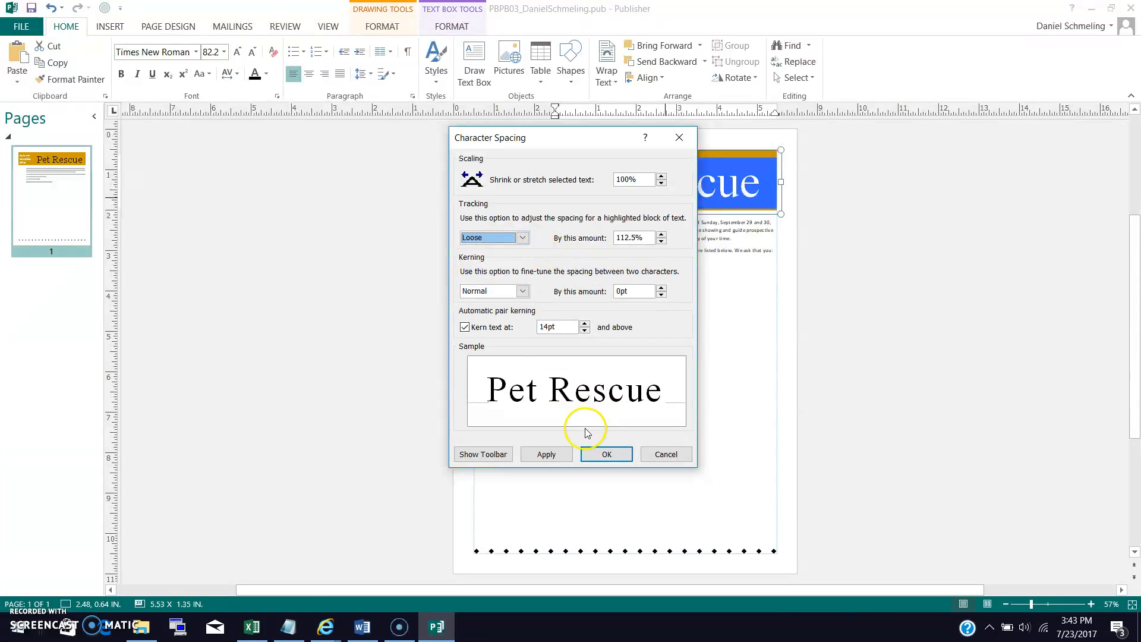
click(601, 453)
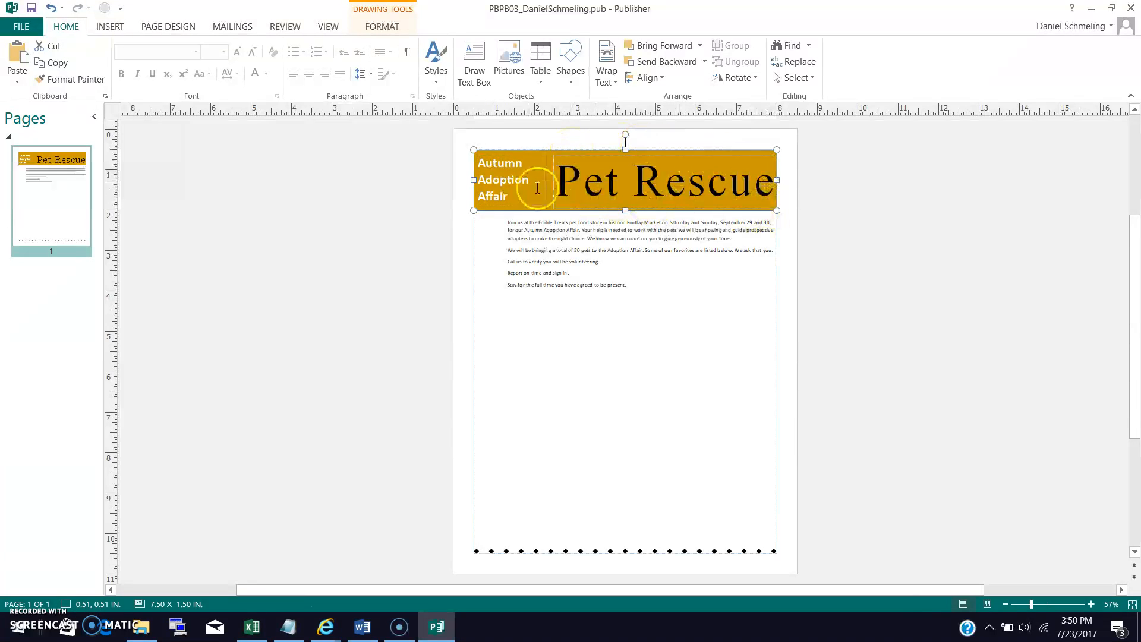
Apply the Medium Gradient - Accent 1 fill to the header rectangle as a linear gradient at 0°.
right_click(586, 151)
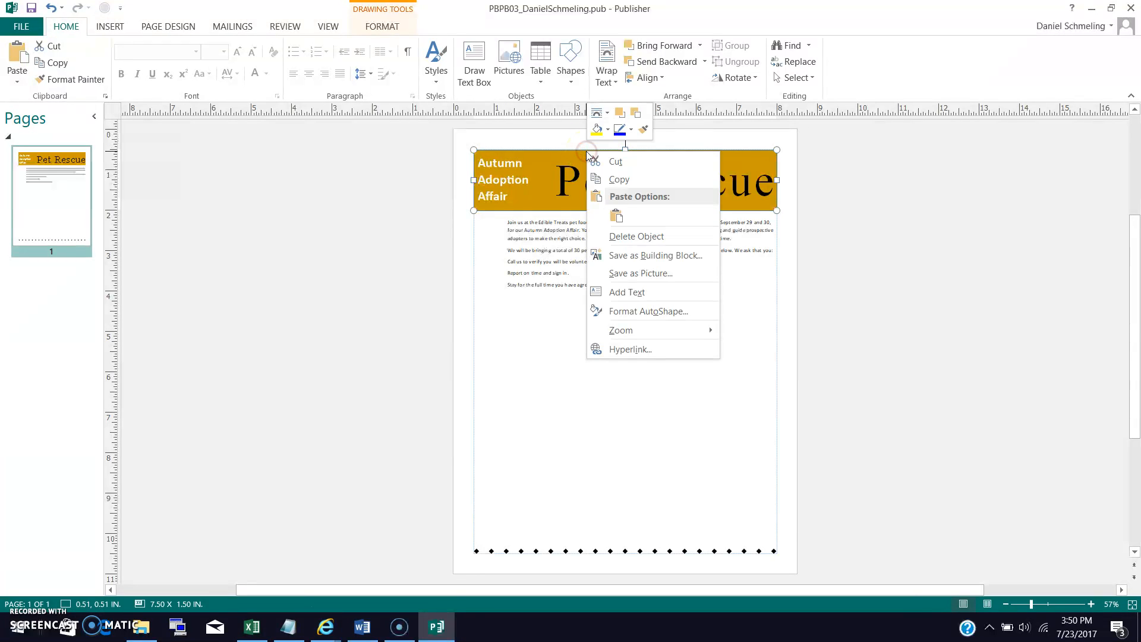
click(648, 310)
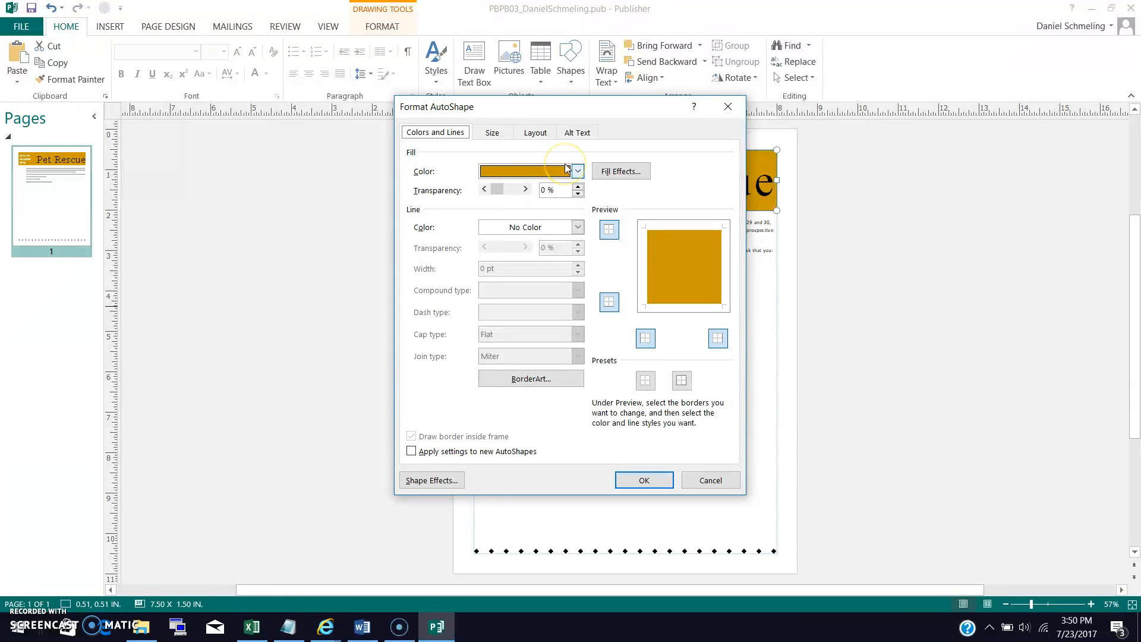
click(618, 171)
click(619, 178)
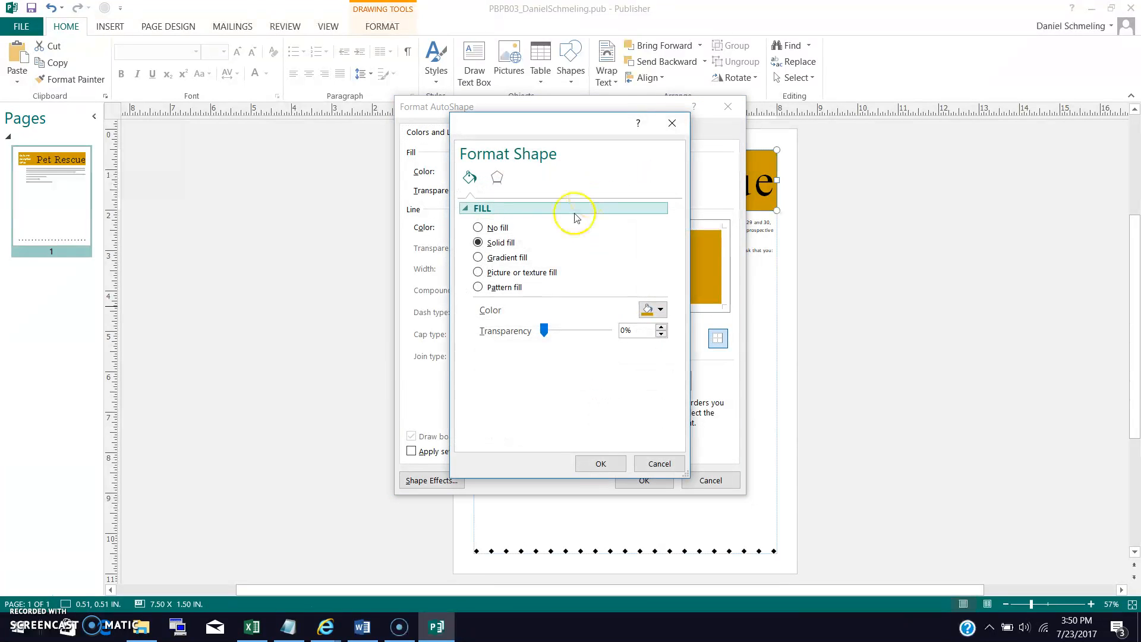
click(482, 259)
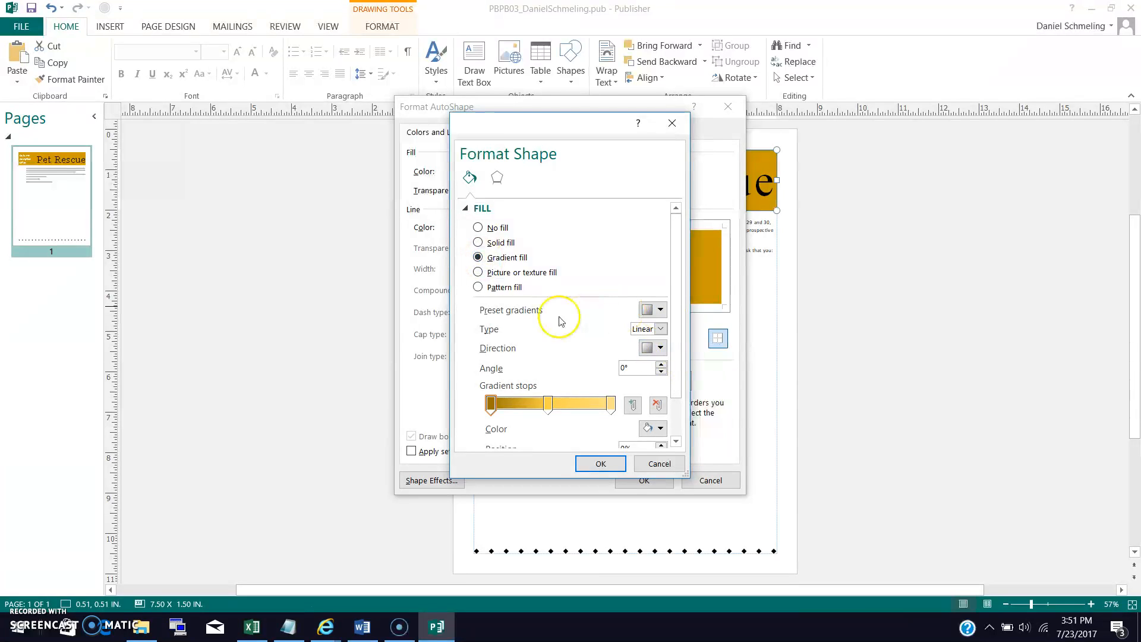
click(658, 309)
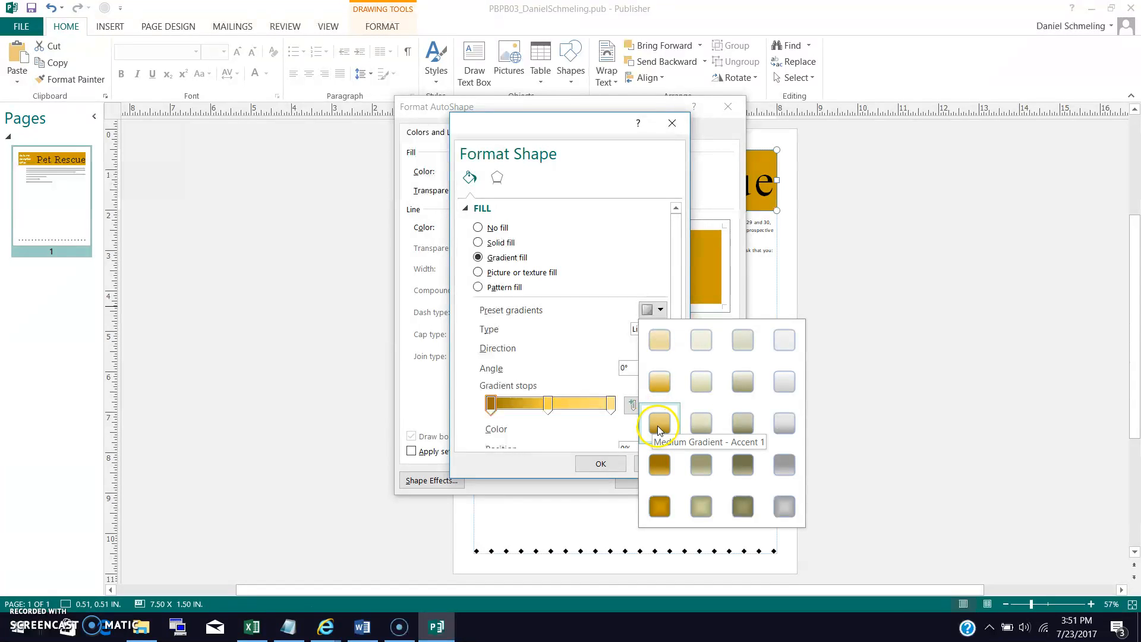
click(661, 429)
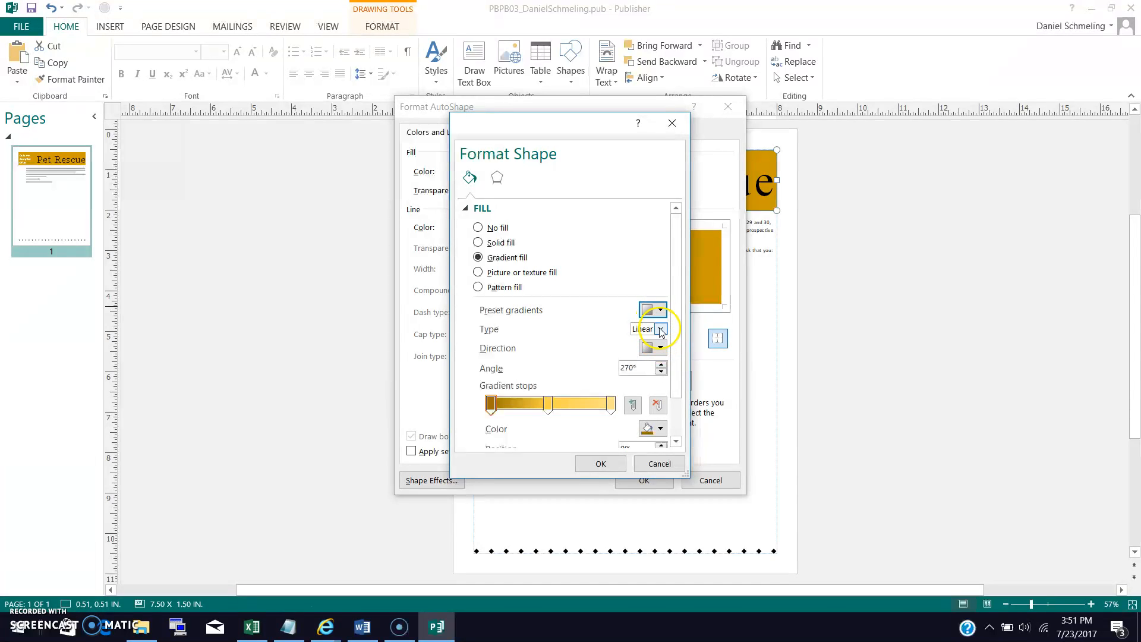
click(661, 347)
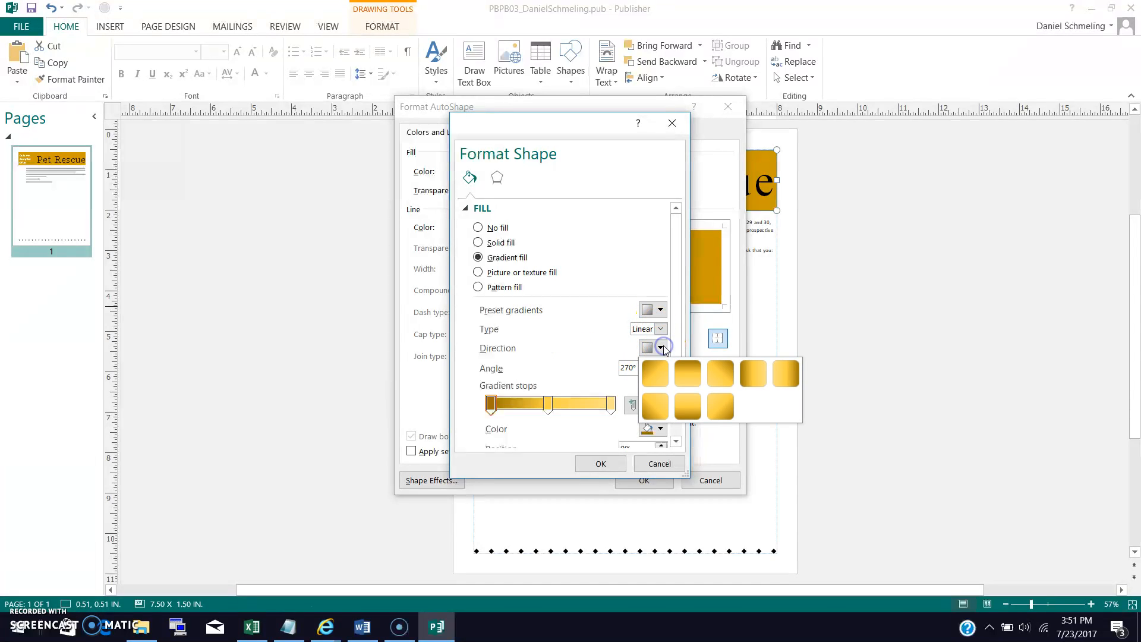
click(750, 373)
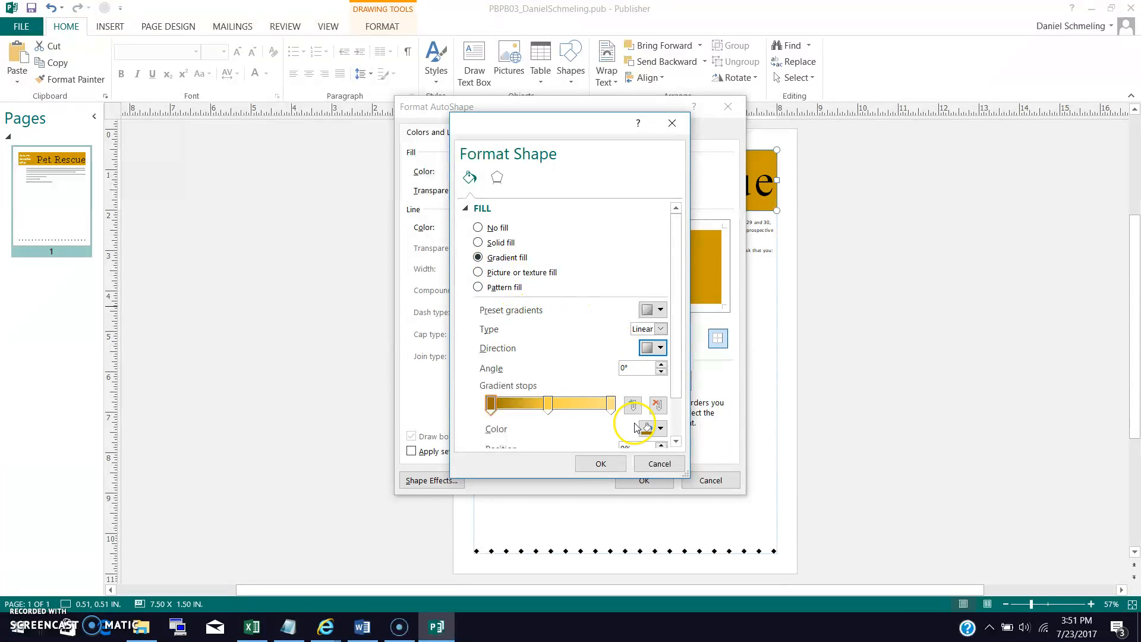
click(601, 463)
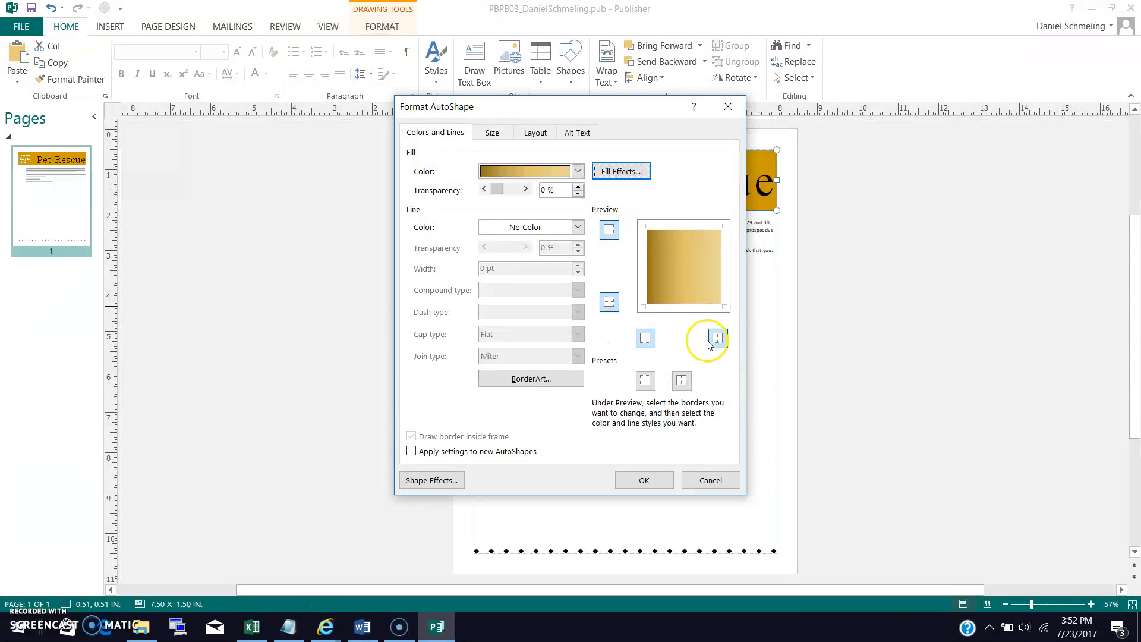
Deselect the left, right and top borders of the header rectangle, keeping only the bottom border selected.
click(645, 338)
click(718, 337)
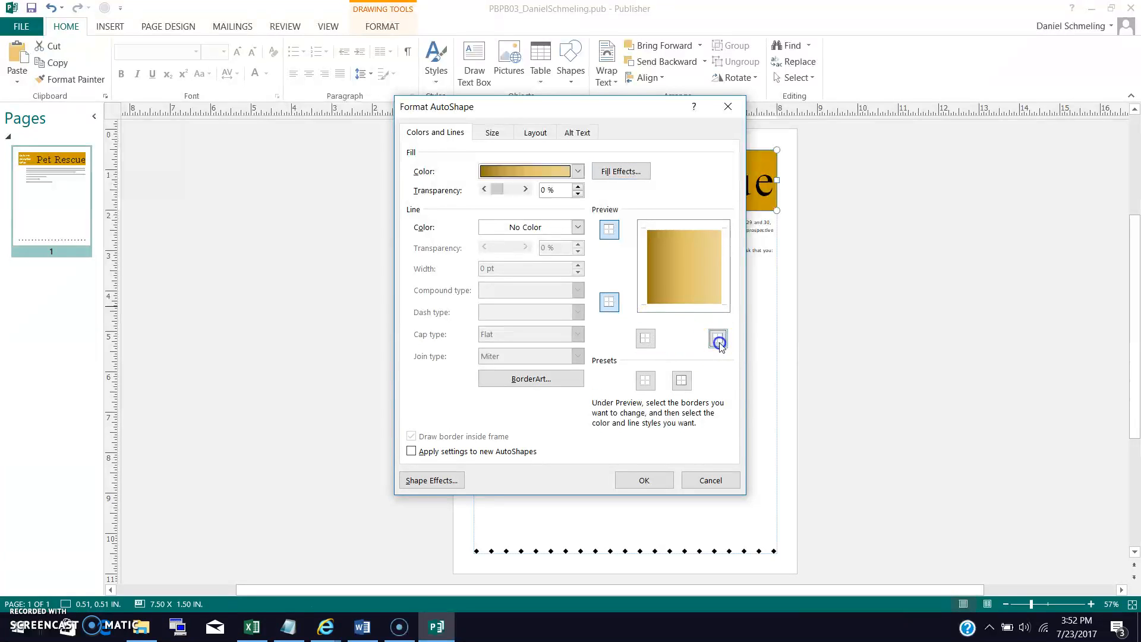
click(611, 236)
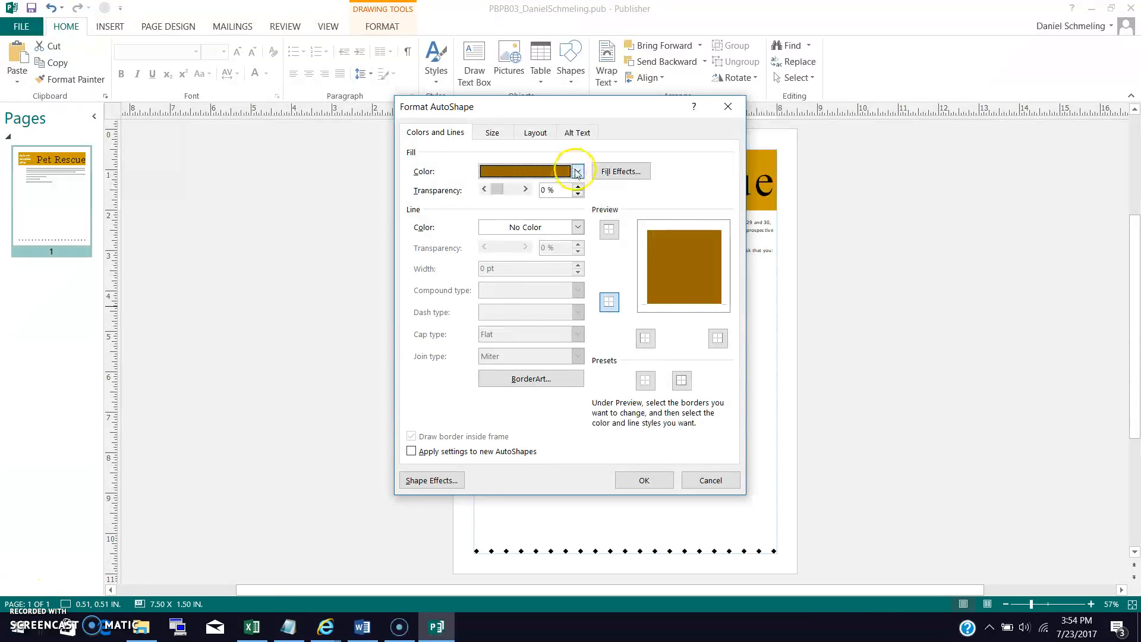
Set the header rectangle's solid fill to the darkest brown shade of the Followed Hyperlink scheme color.
click(577, 171)
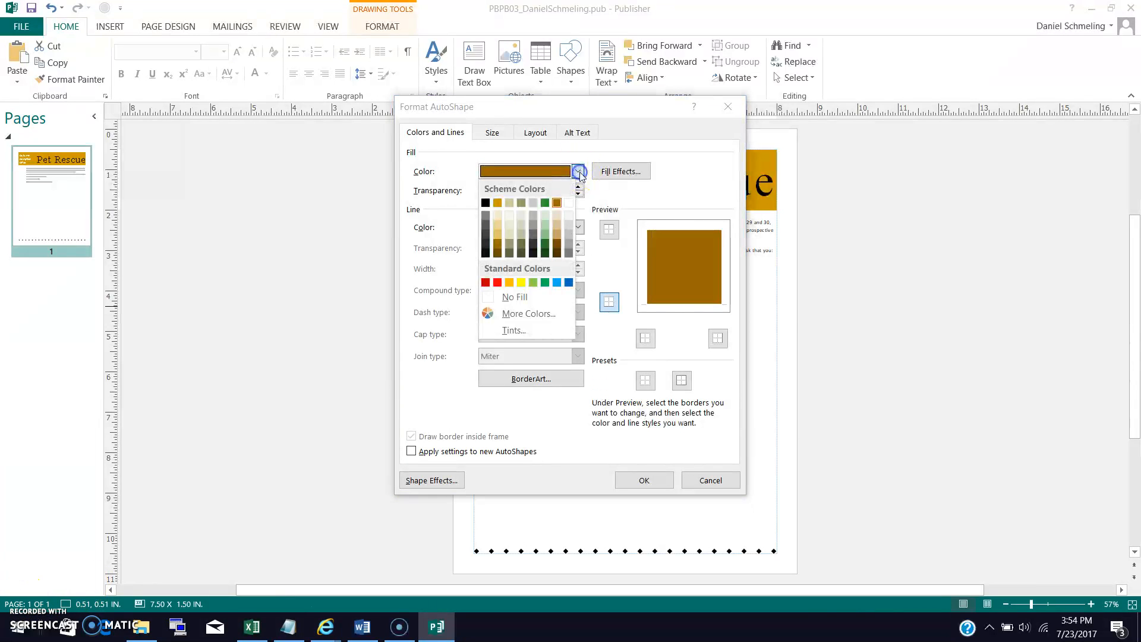
click(555, 203)
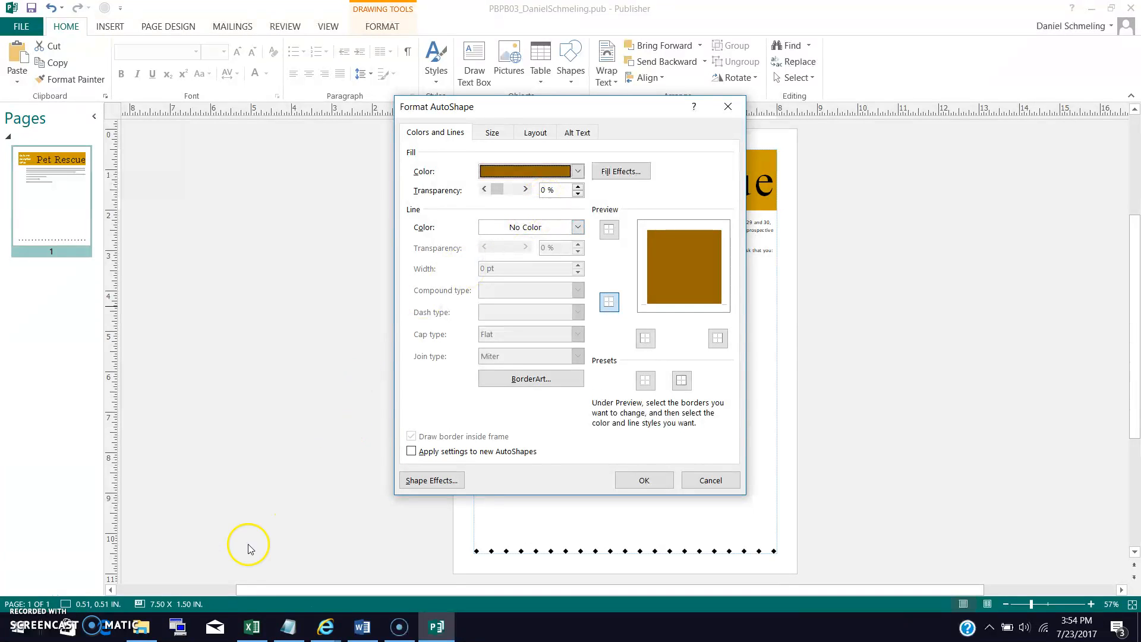
click(577, 172)
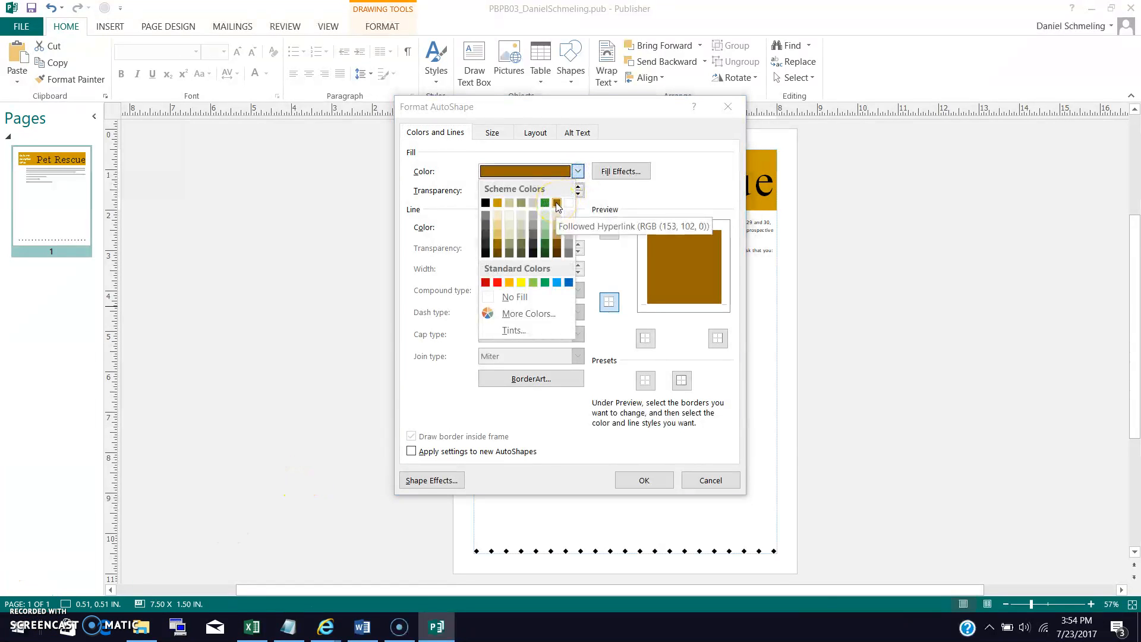
click(557, 246)
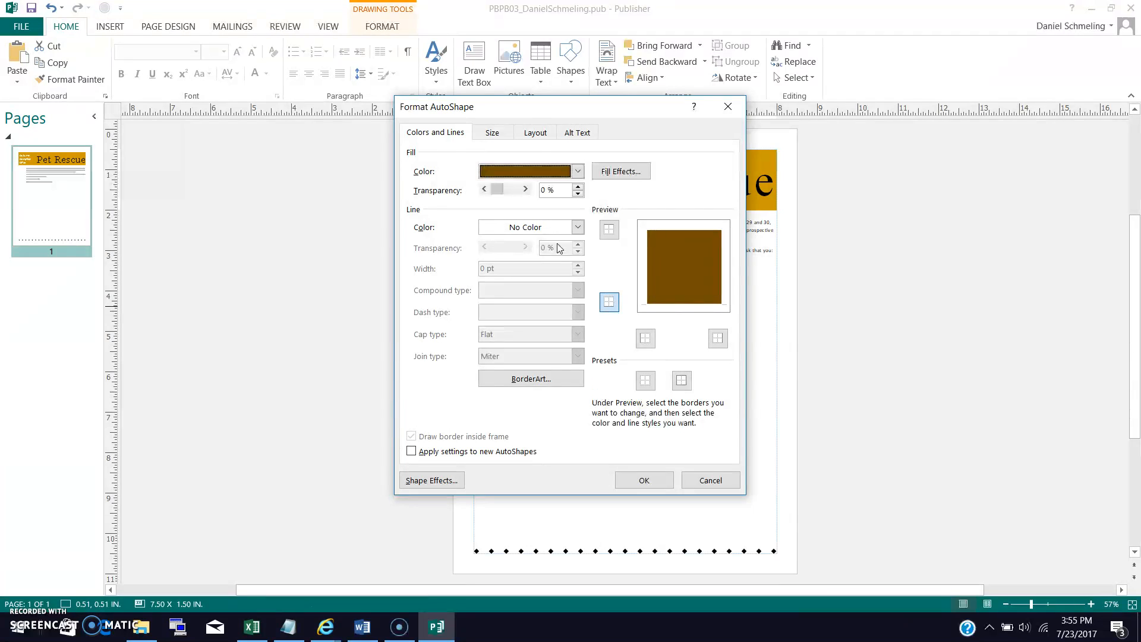
Set the header rectangle's width to 3" and apply its shape formatting.
click(496, 134)
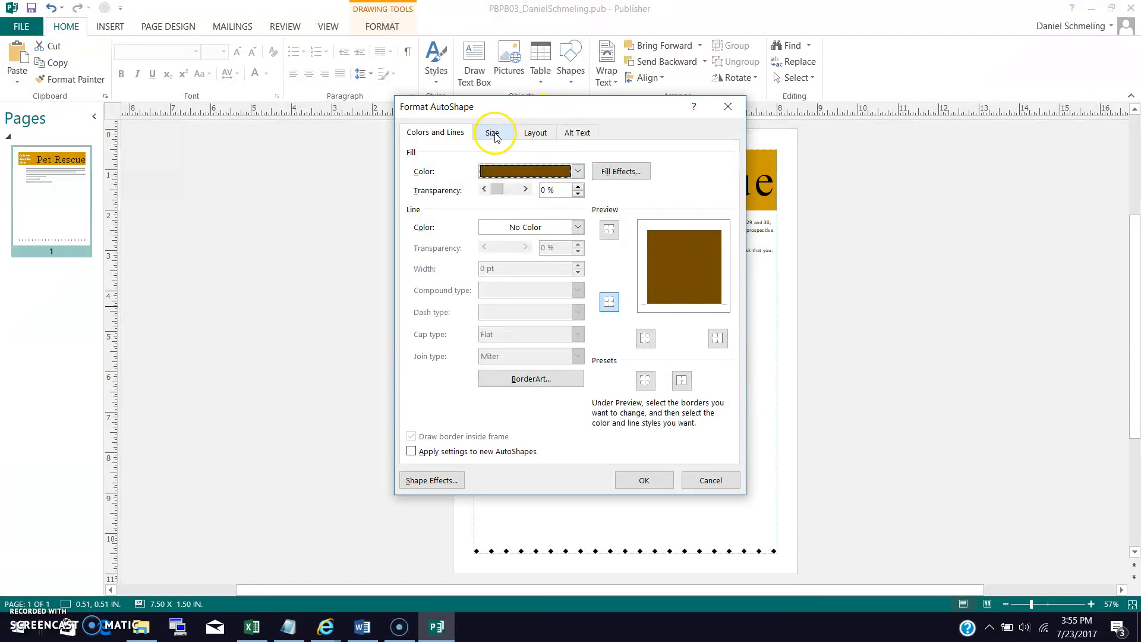
drag(591, 169, 576, 164)
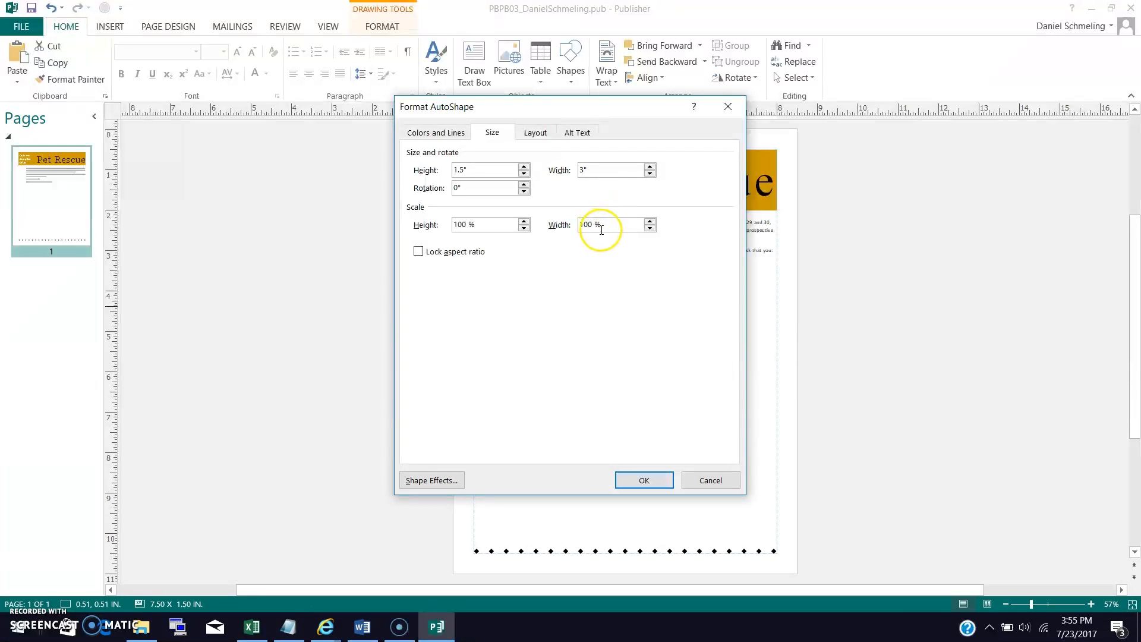
click(629, 476)
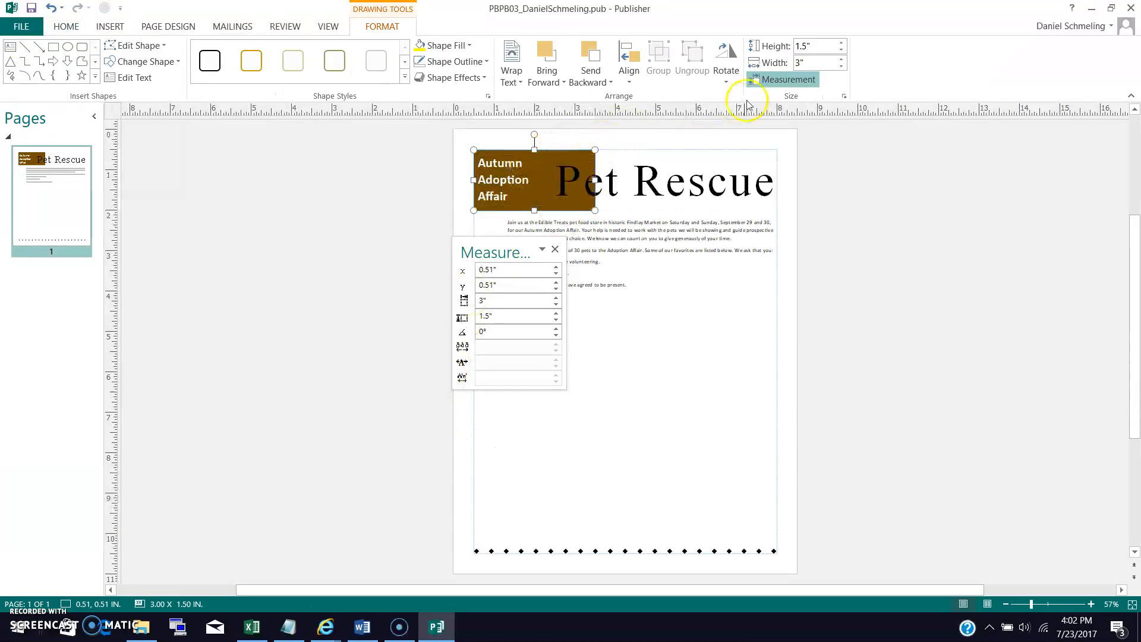
Set the header rectangle's width to 7.5" in its AutoShape size settings and apply the change.
right_click(557, 150)
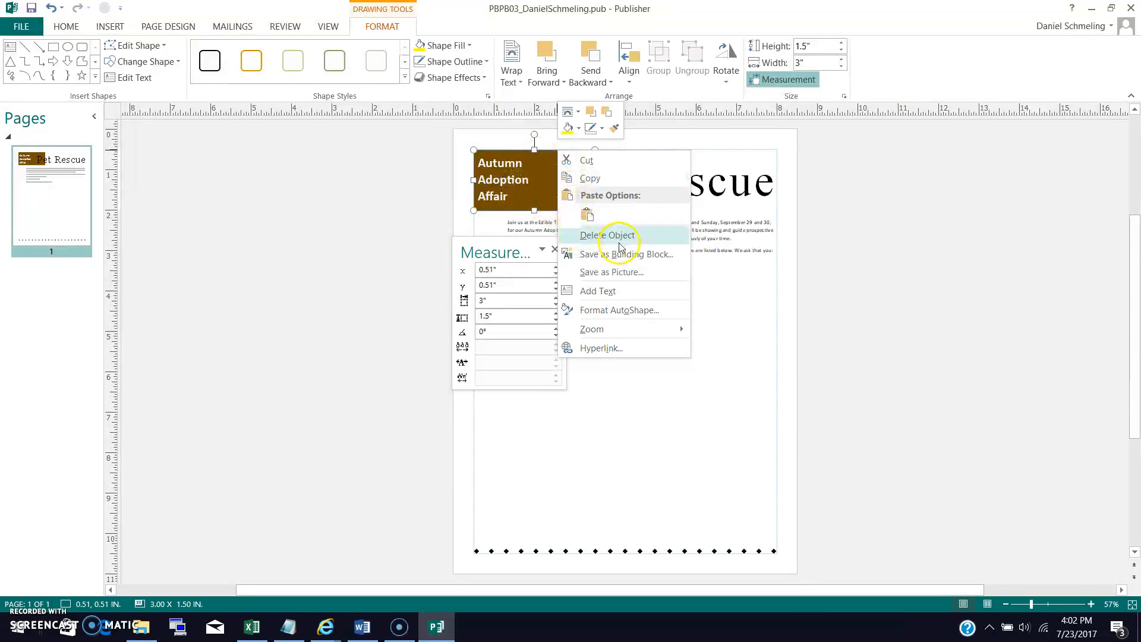
click(618, 311)
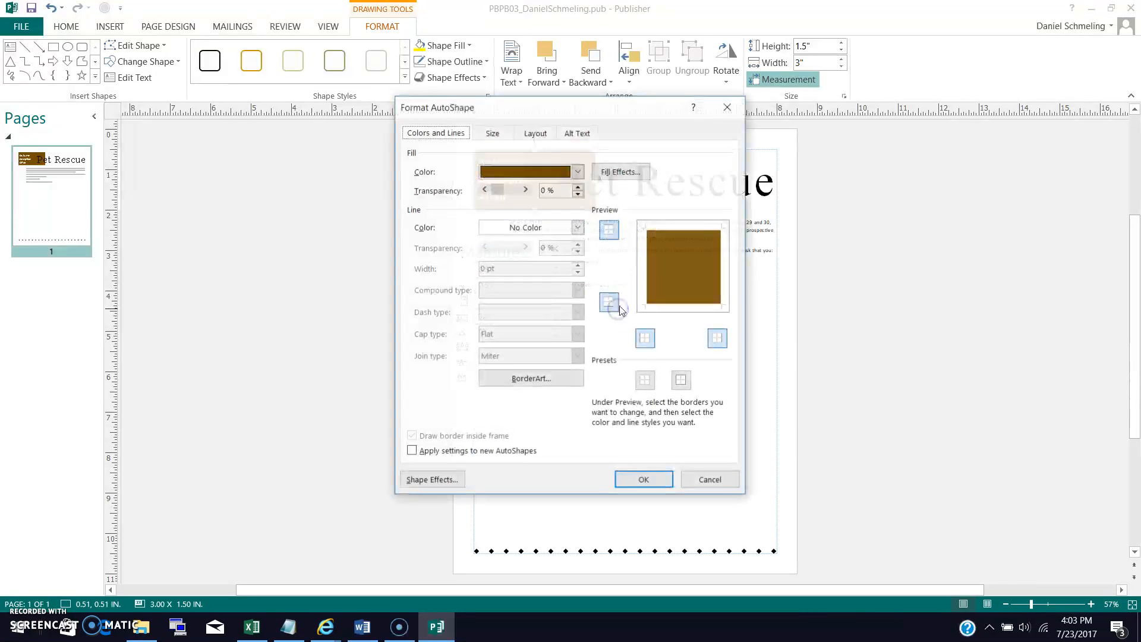
click(506, 133)
click(585, 168)
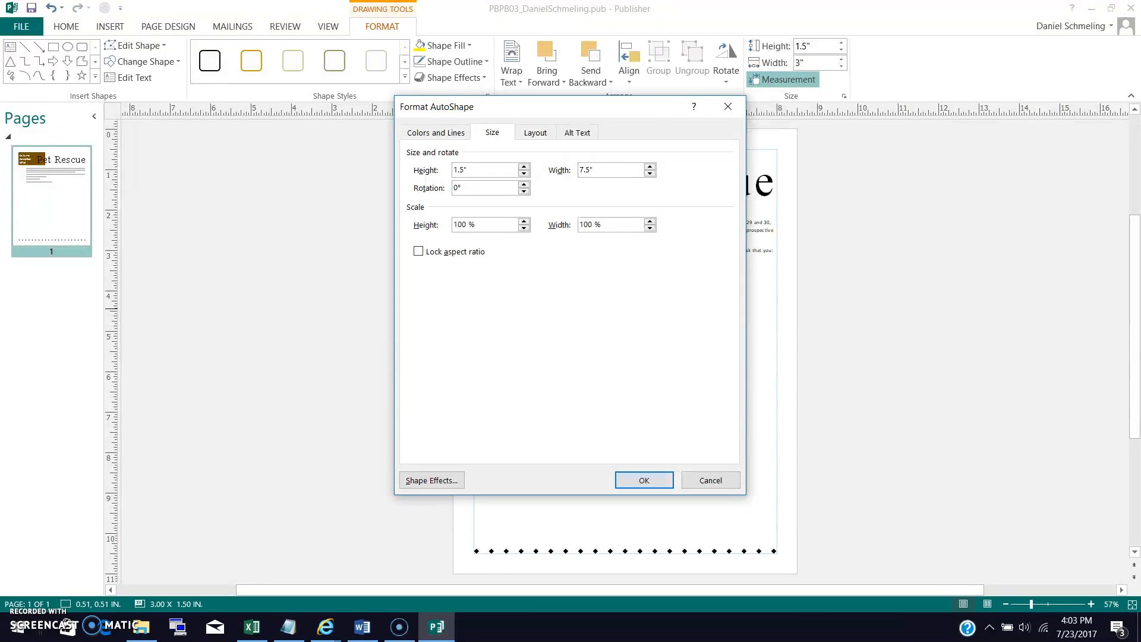
text(7.5)
key(Return)
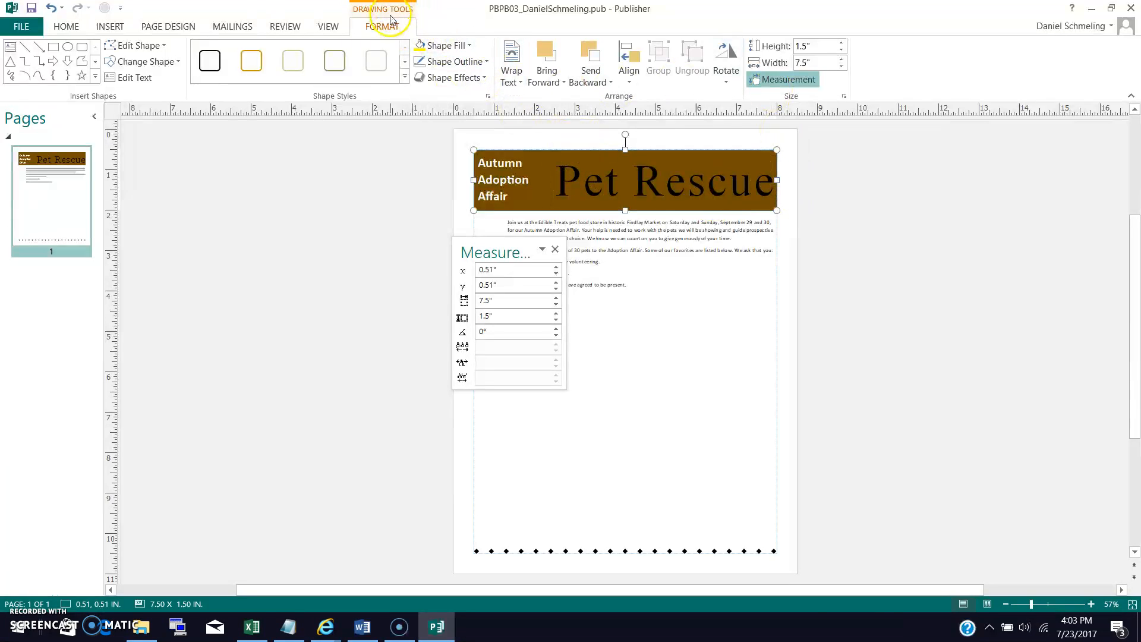
Give the header rectangle a shape outline with a weight of 3 pt.
click(485, 62)
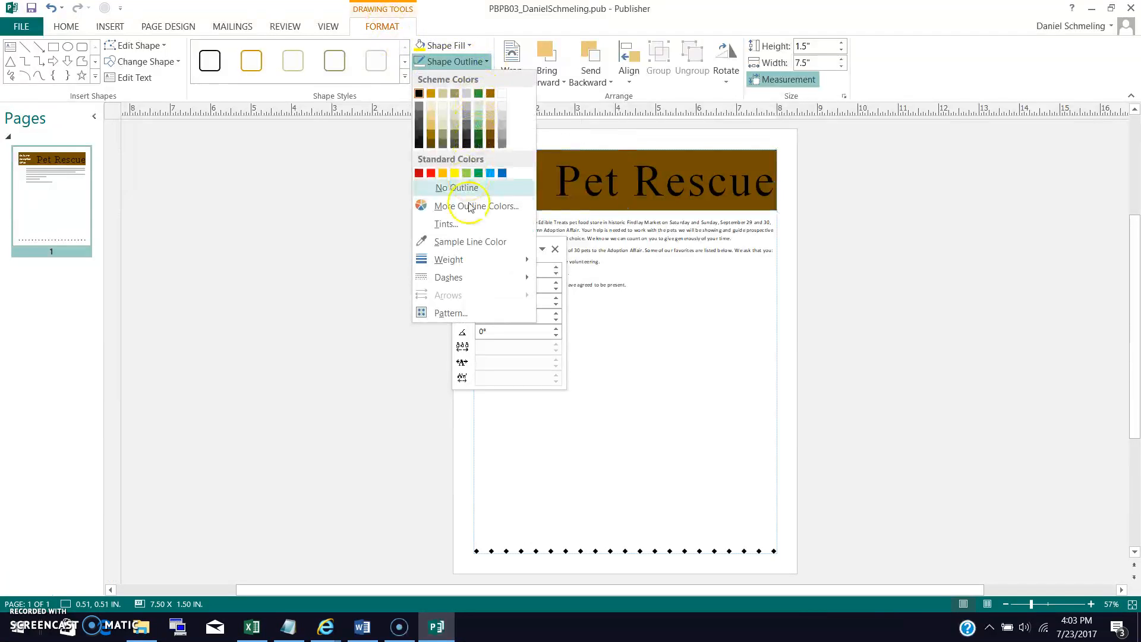
mouse_move(479, 259)
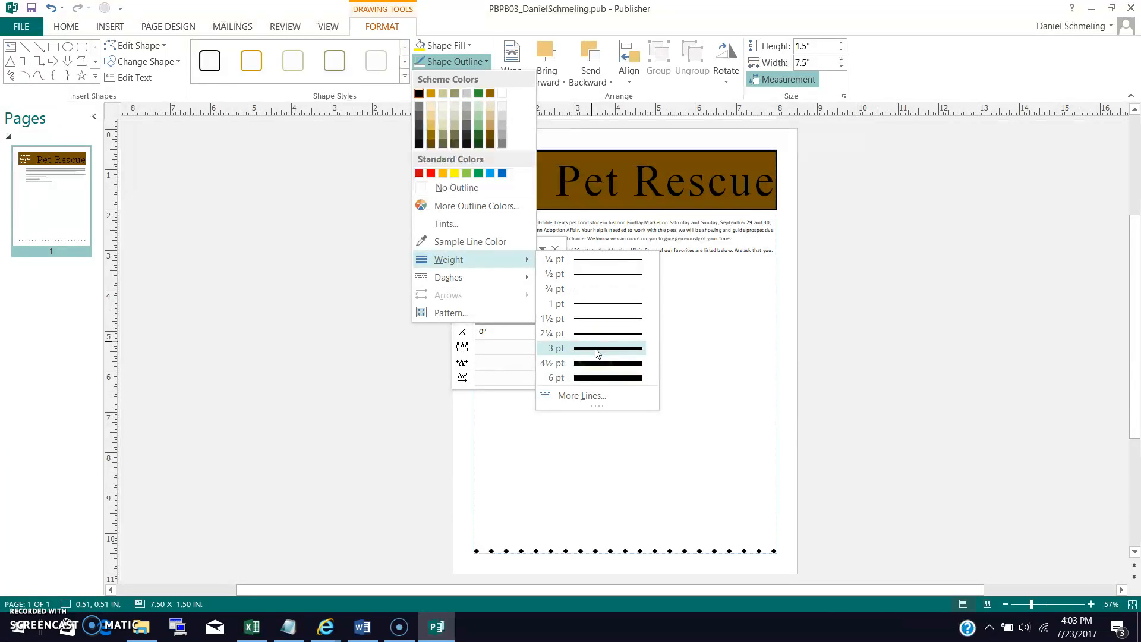
click(597, 350)
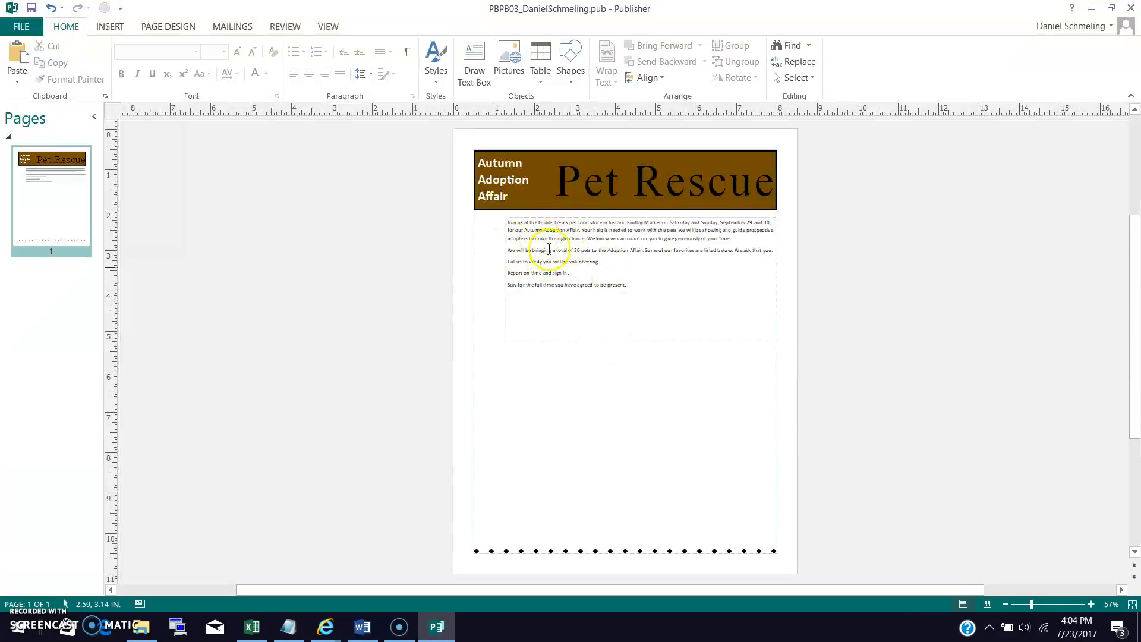
Select all the text in the body text box below the header and set its font size to 14.
click(642, 292)
mouse_move(642, 291)
mouse_down()
mouse_move(529, 223)
mouse_move(506, 221)
mouse_up()
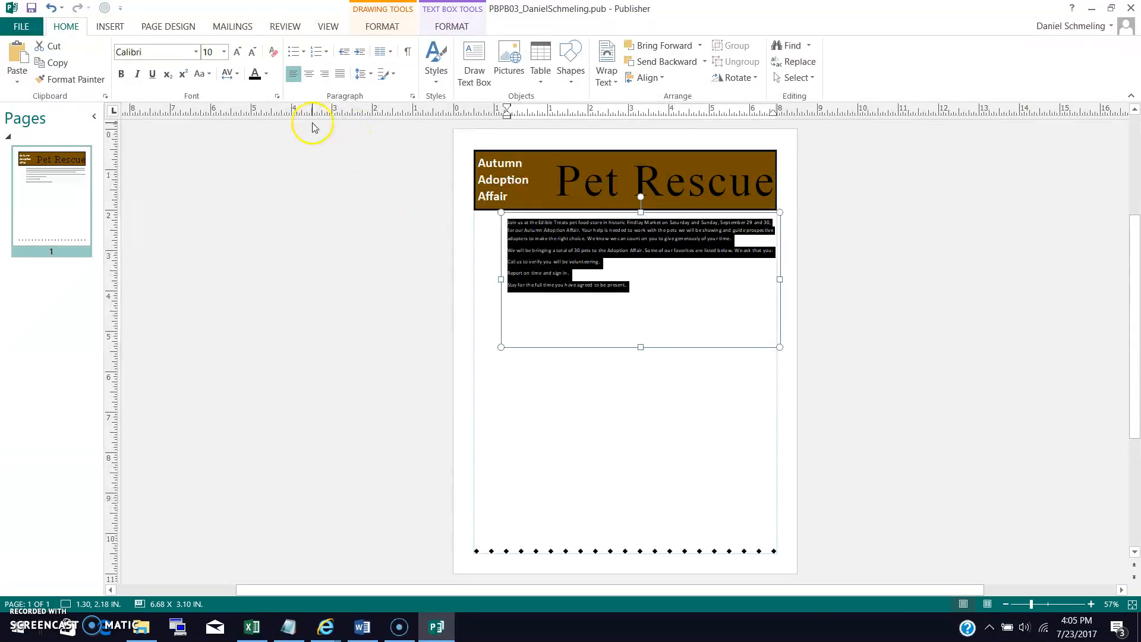
click(224, 51)
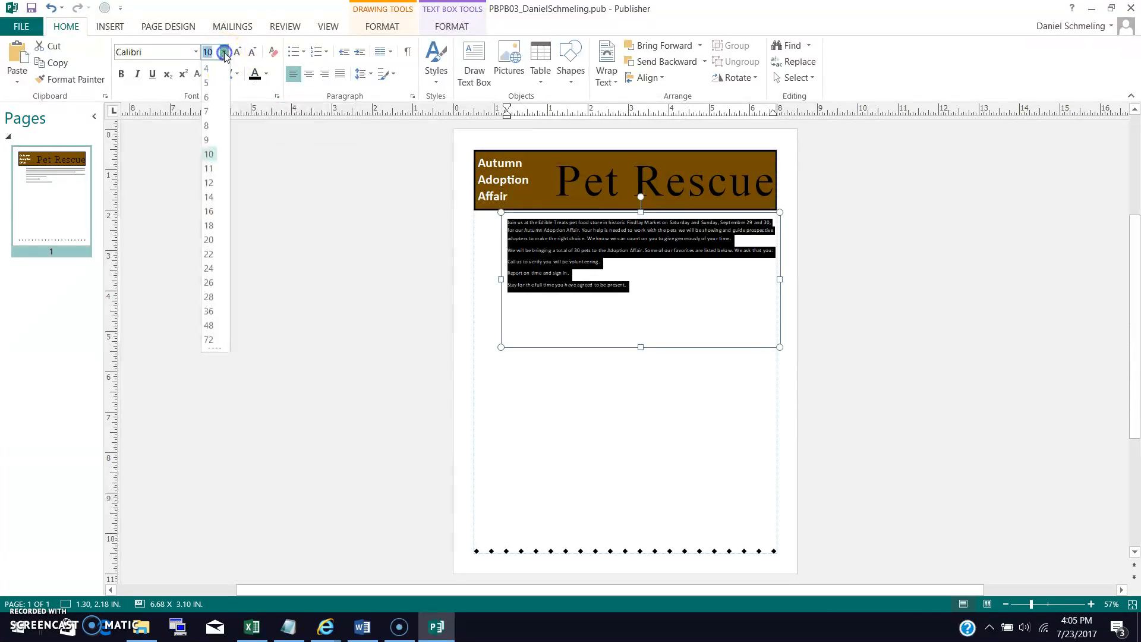
click(209, 197)
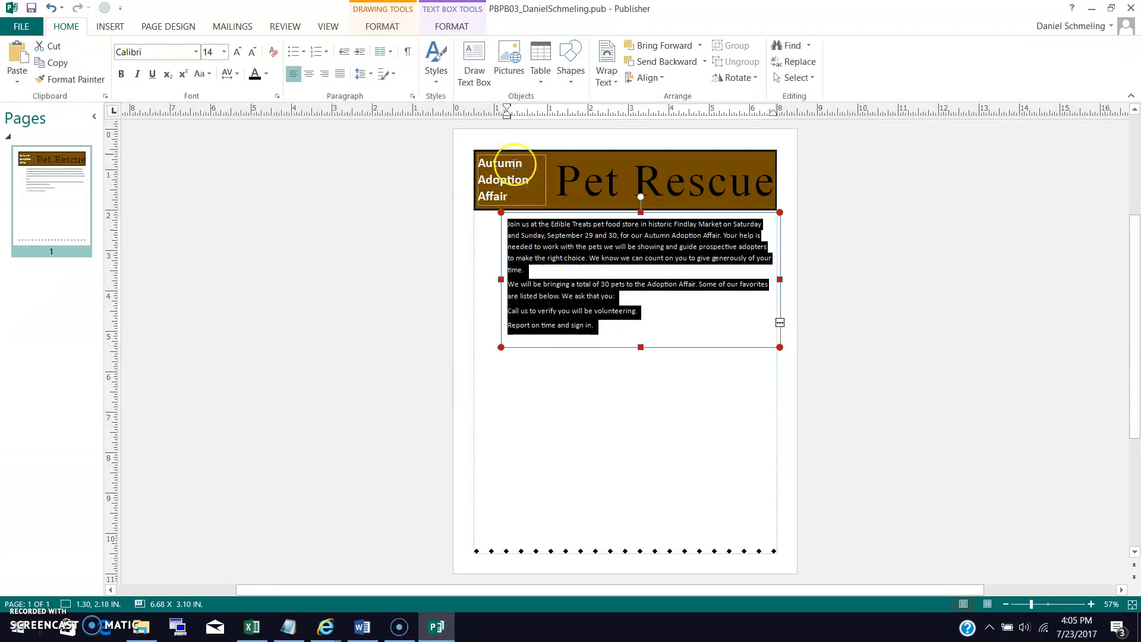
Set the spacing after paragraphs to 0 pt for all the body text.
click(460, 26)
click(68, 26)
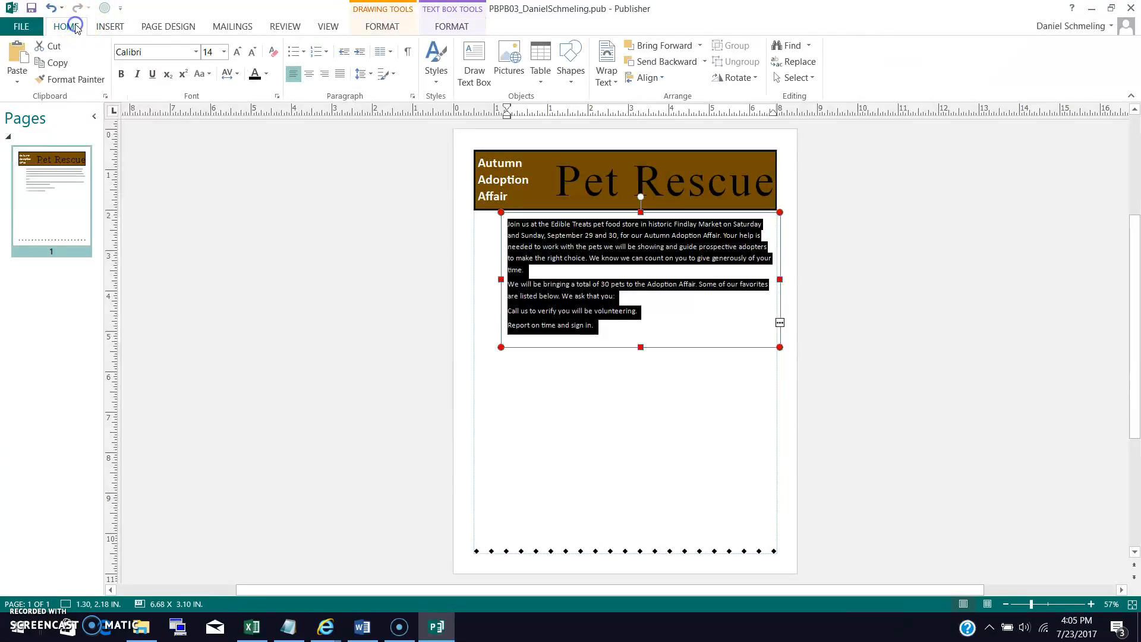
click(413, 95)
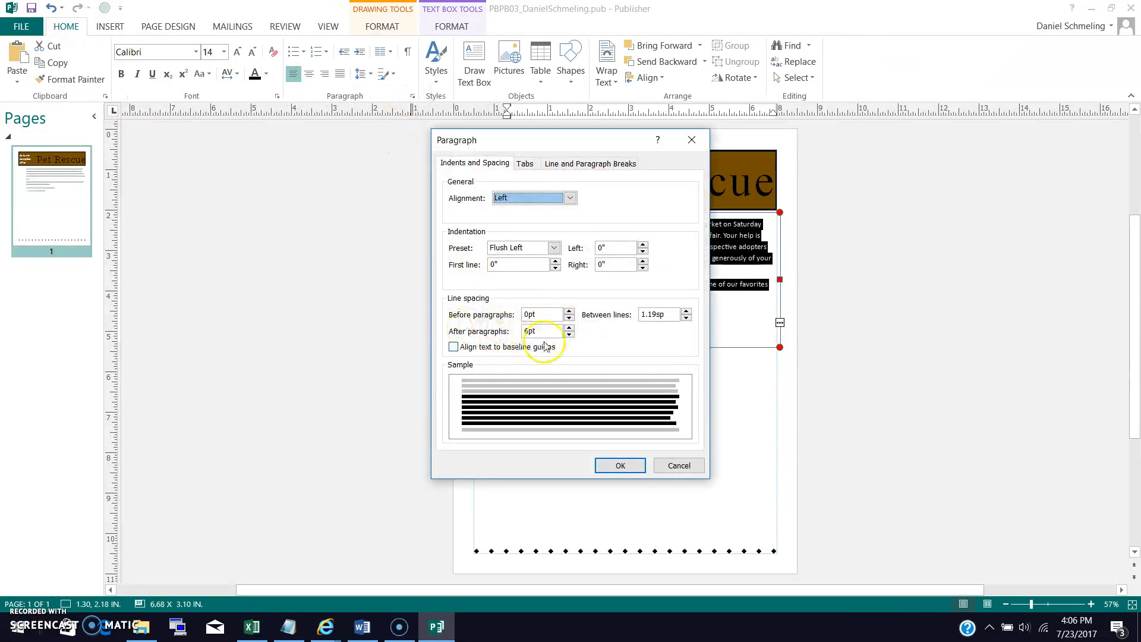
click(569, 335)
click(569, 334)
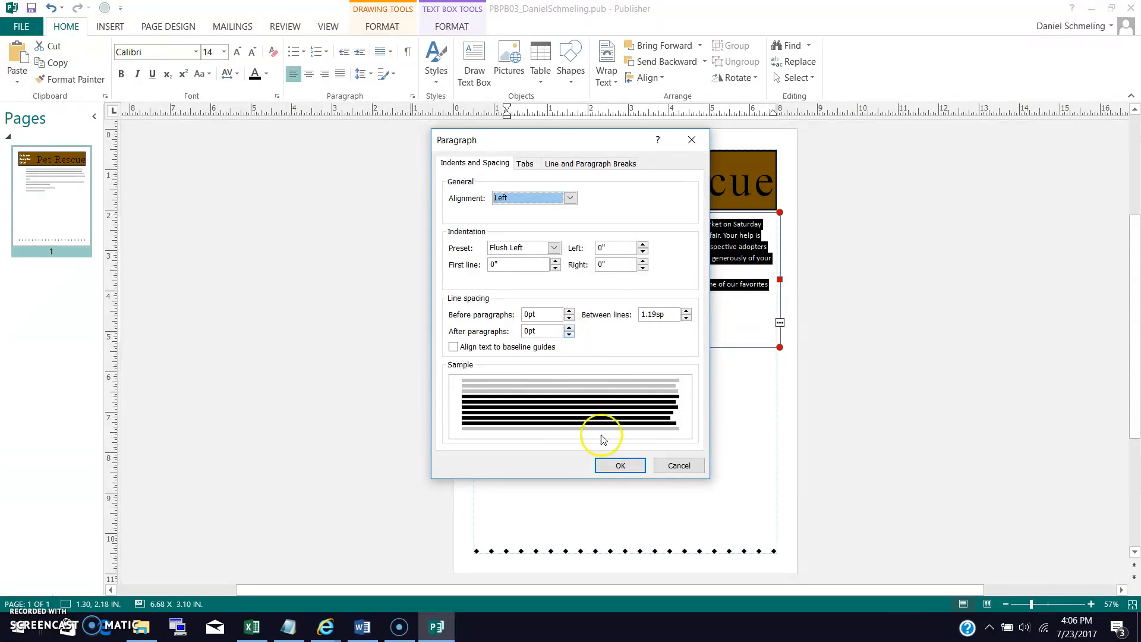
click(608, 466)
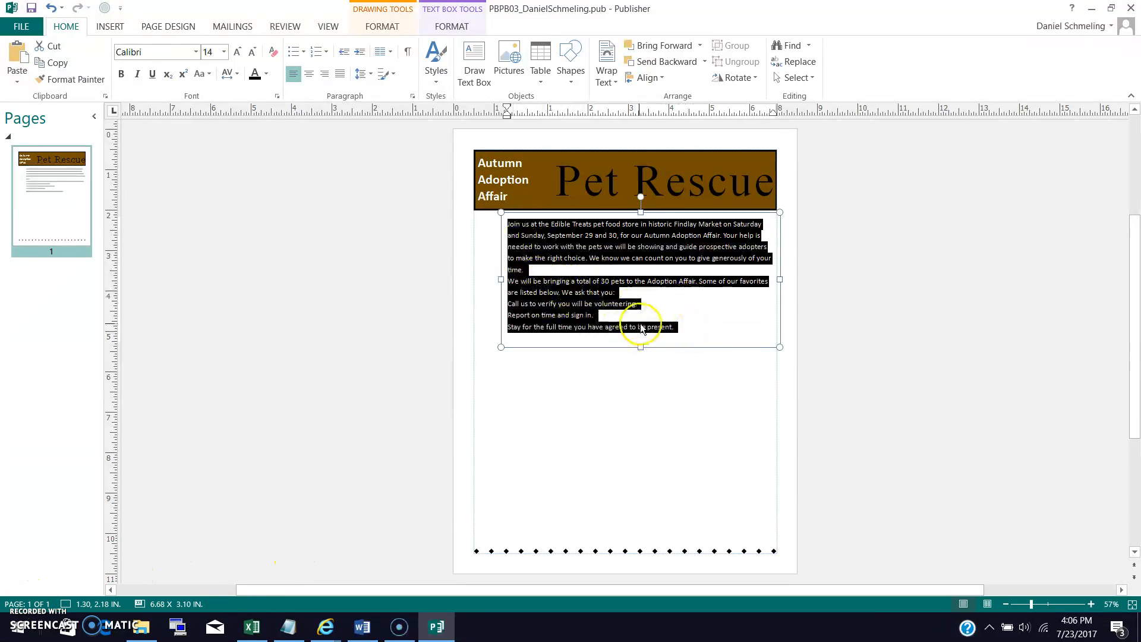
Select all the paragraphs in the body text box and justify them.
drag(677, 326, 504, 224)
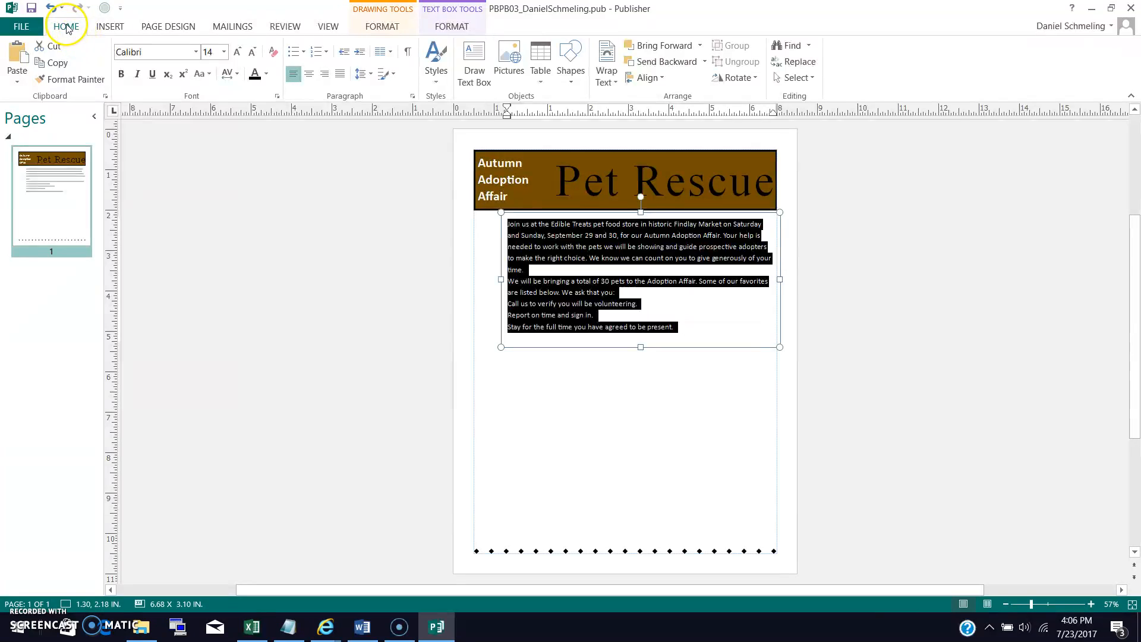
click(339, 76)
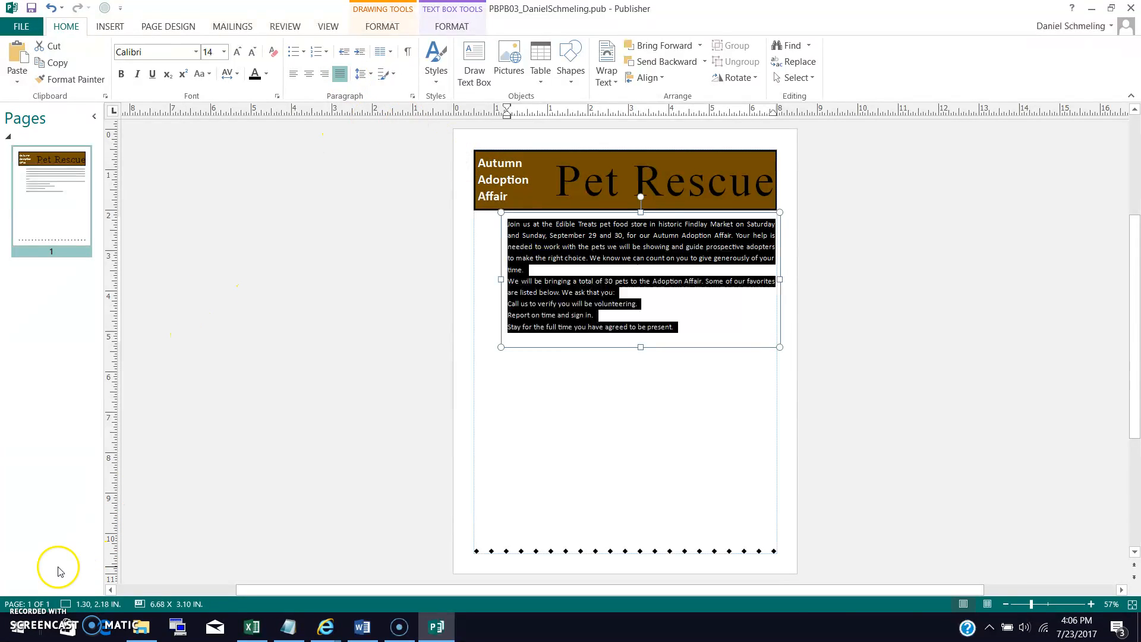
click(28, 603)
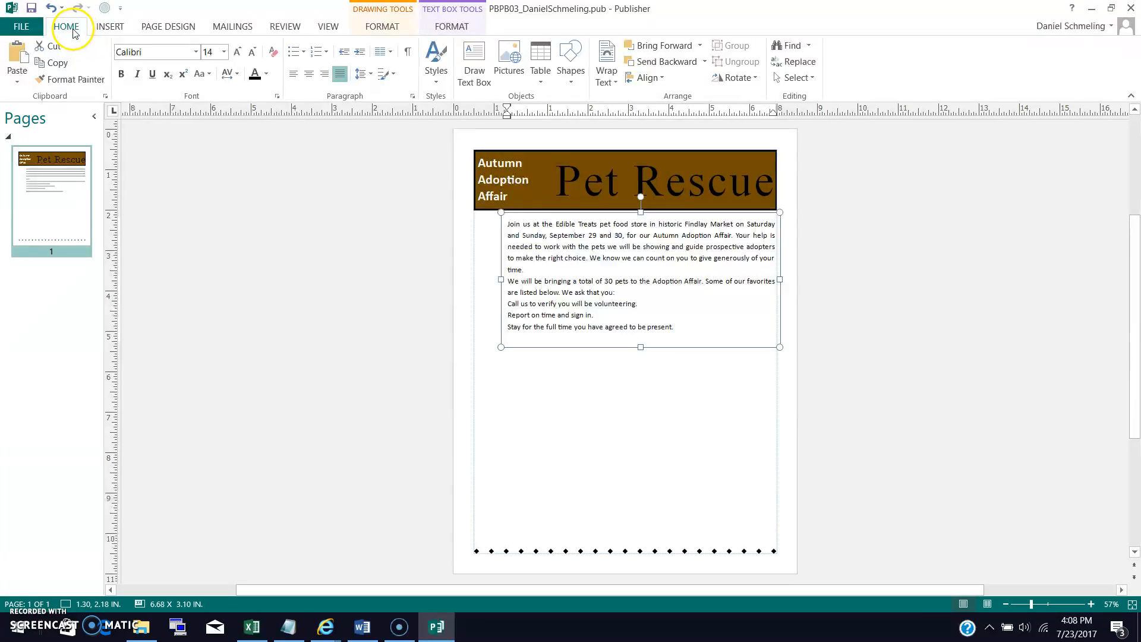
Apply the gold three-line drop cap style to the first letter of the "Join us" paragraph.
click(465, 25)
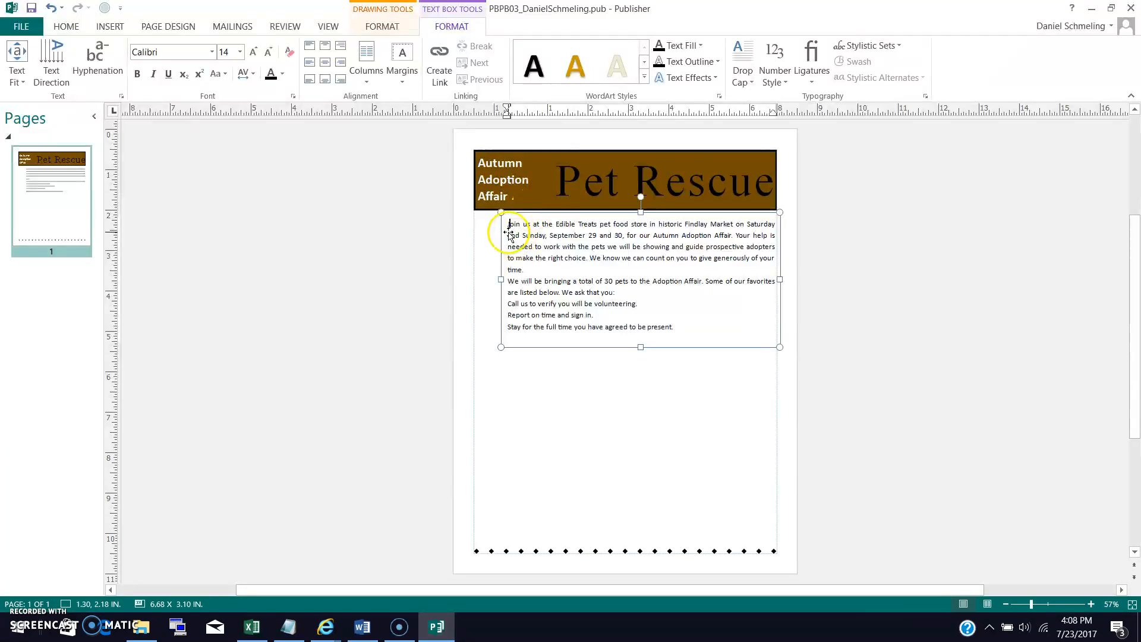
click(745, 82)
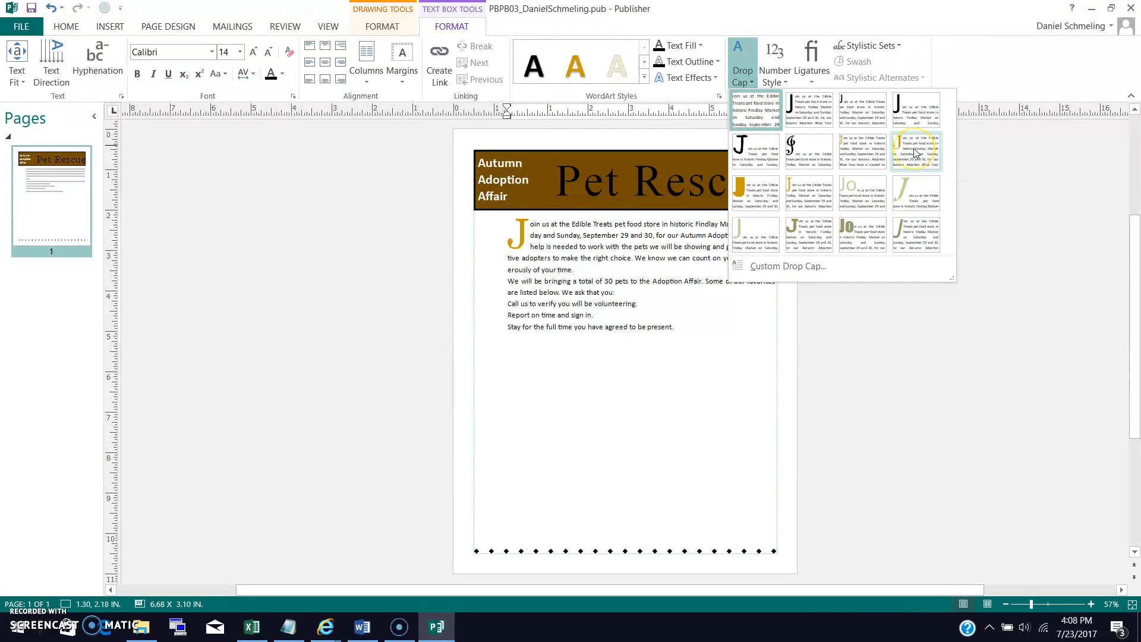
click(915, 152)
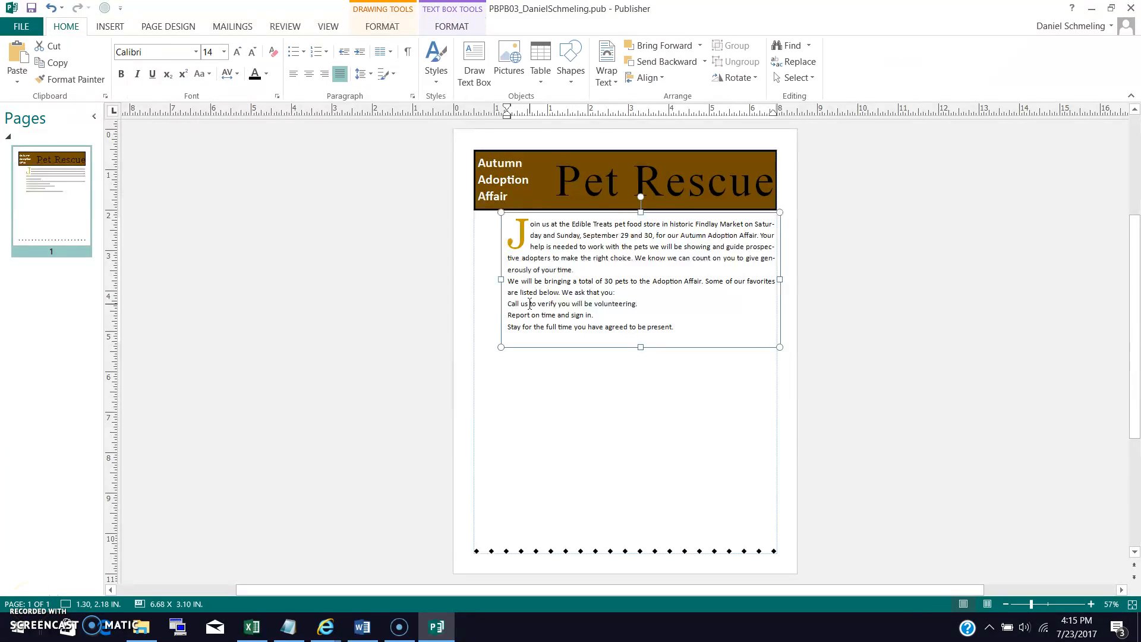
Add a first-line indent, one increment deep, to the paragraph starting "We will be bringing a total of 30 pets".
click(509, 281)
click(507, 284)
click(510, 283)
click(75, 28)
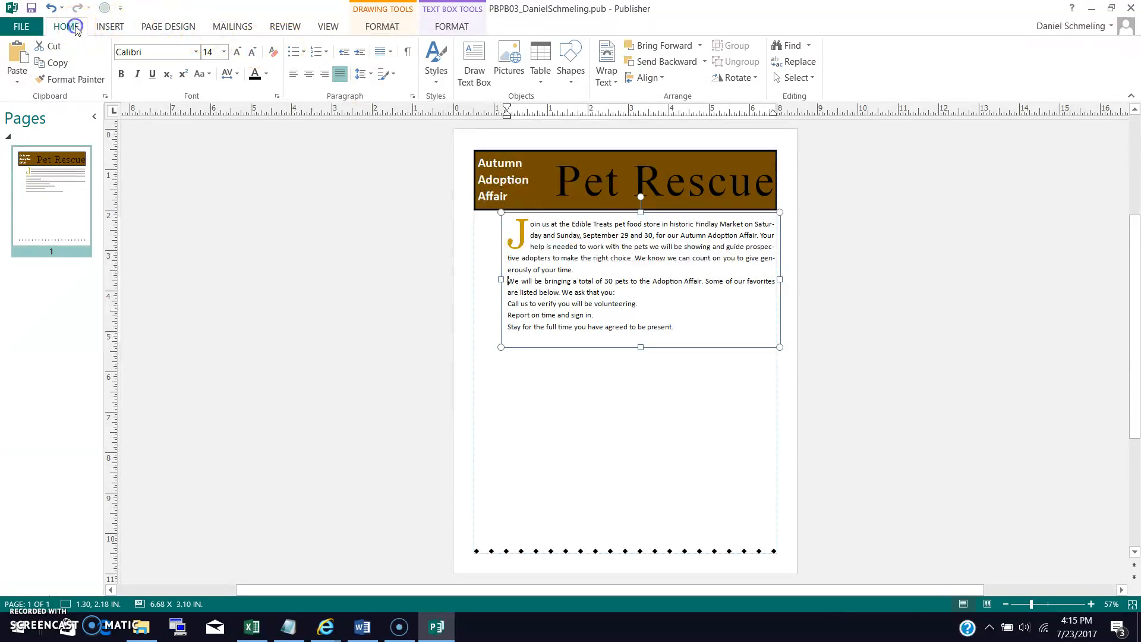
click(413, 96)
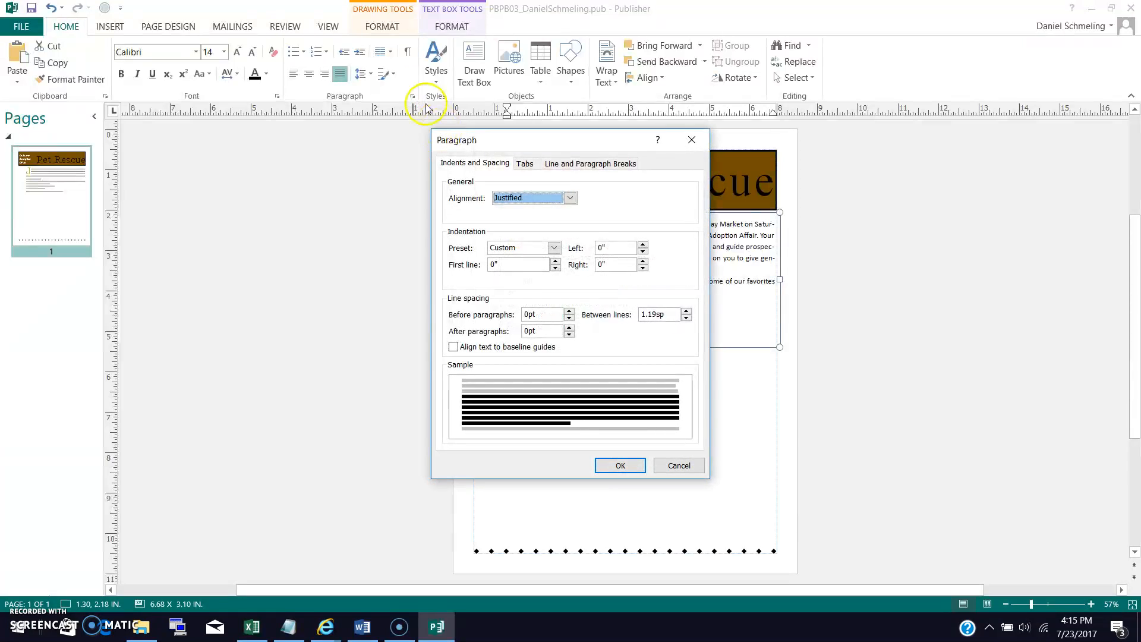
click(555, 261)
click(620, 465)
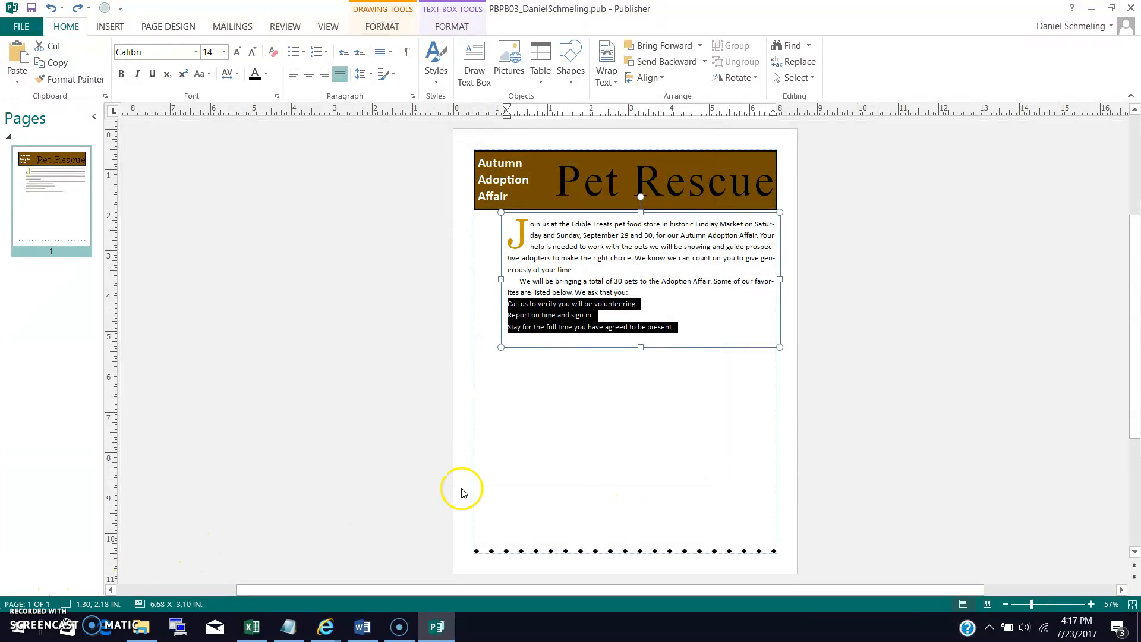
Format the last three body lines, from "Call us to verify" to "Stay for the full time", as a 1. 2. 3. numbered list.
click(661, 308)
drag(679, 328, 515, 301)
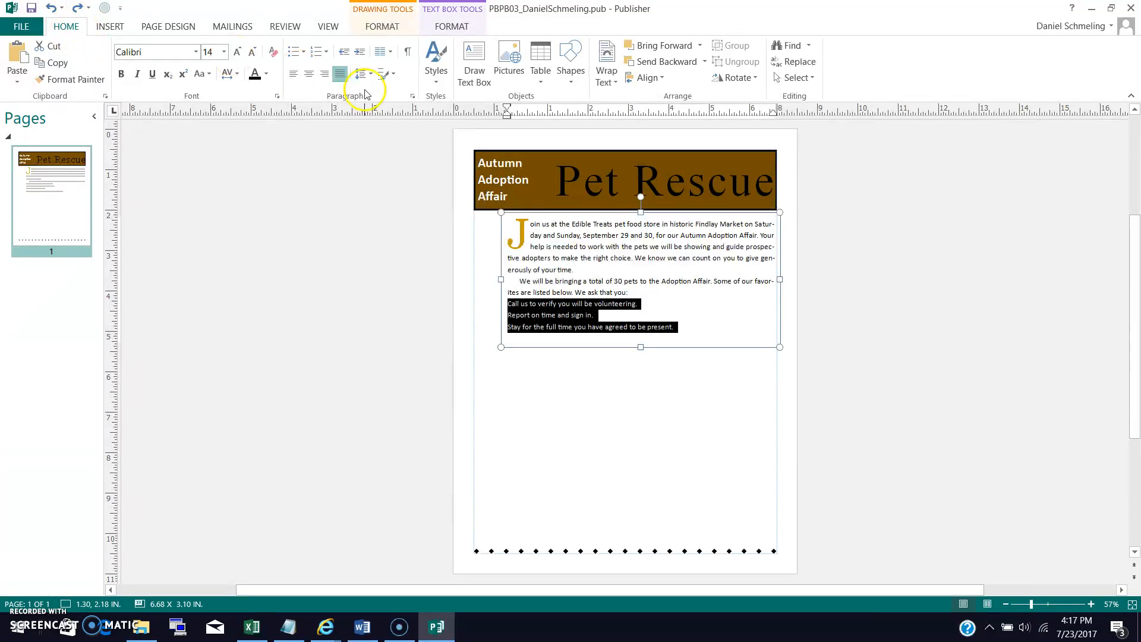
click(326, 54)
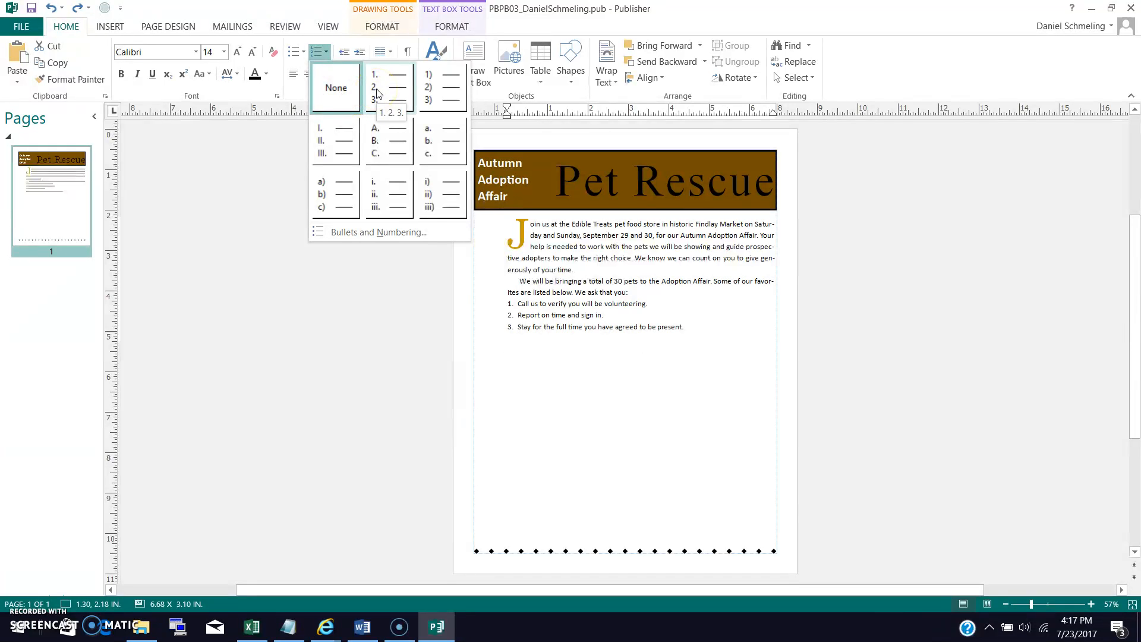
click(403, 101)
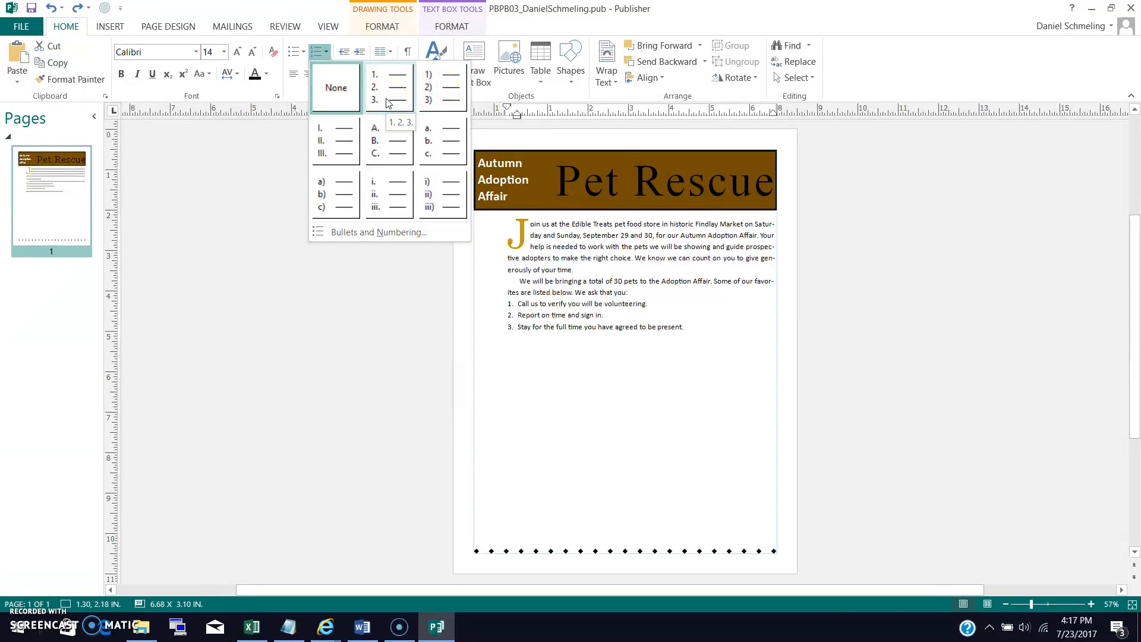
click(386, 100)
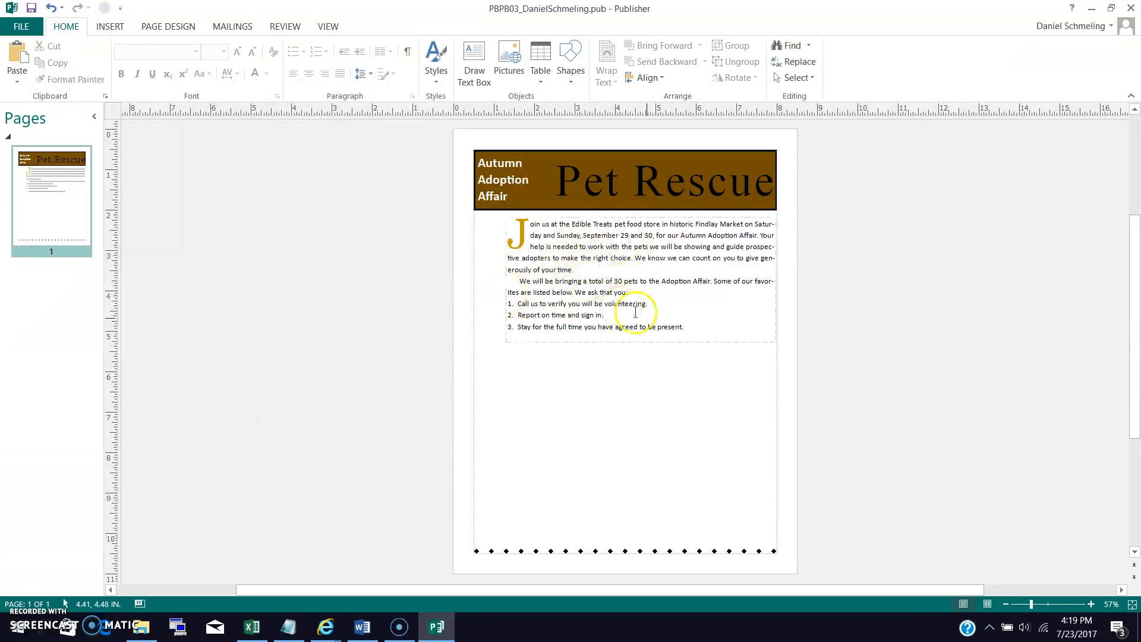
Apply the light gold diagonal-gradient shape style to the body text box.
click(716, 315)
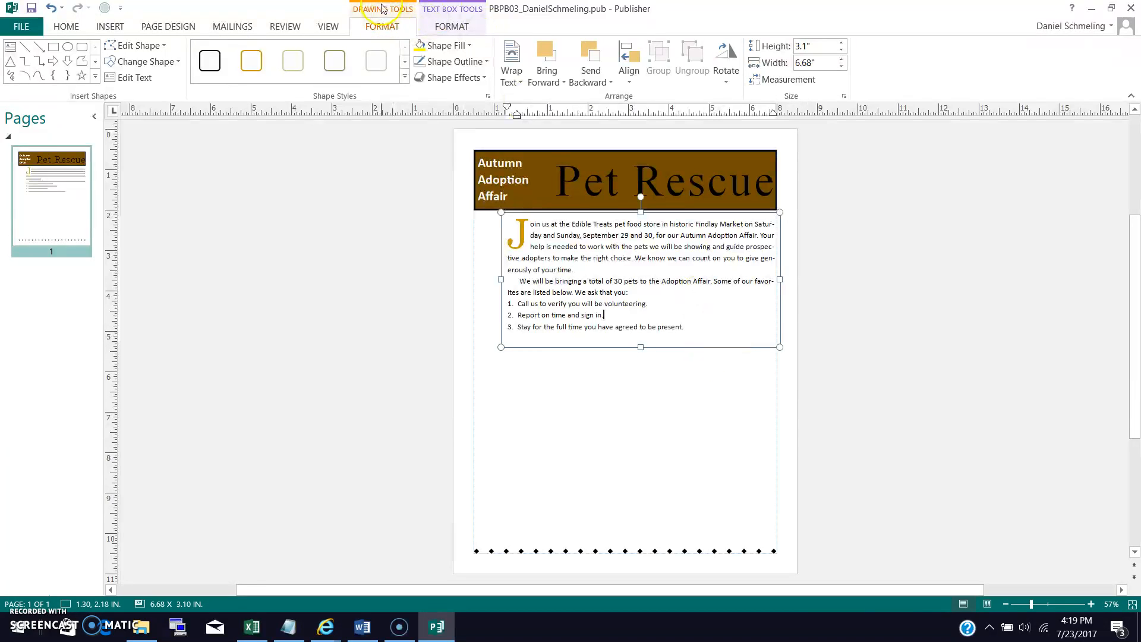
click(400, 28)
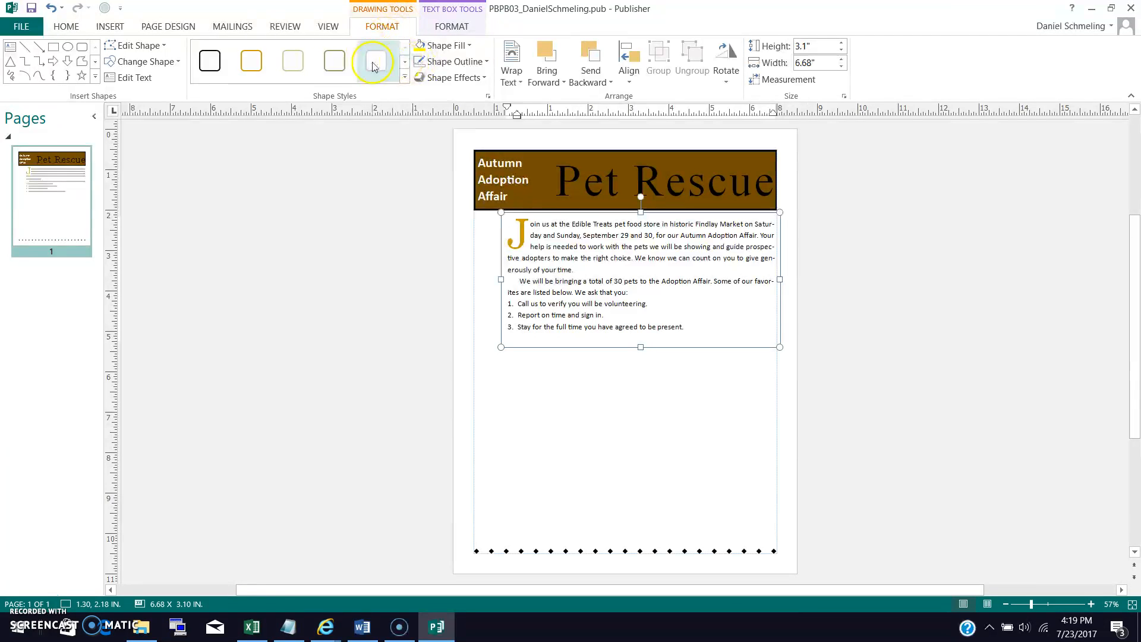
click(406, 78)
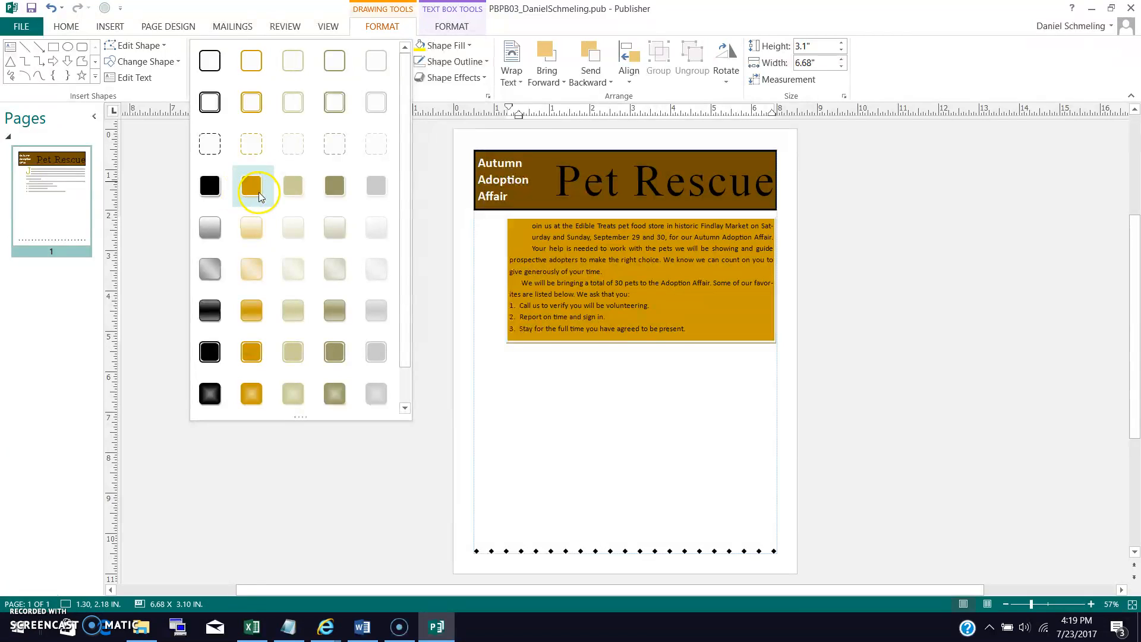
click(255, 273)
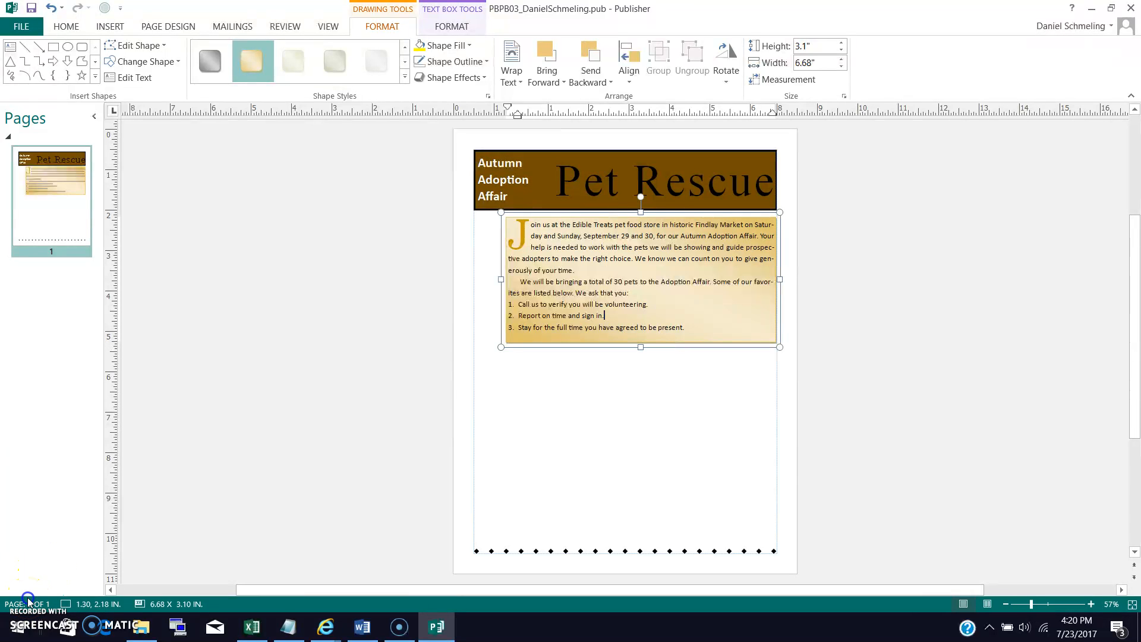
click(28, 602)
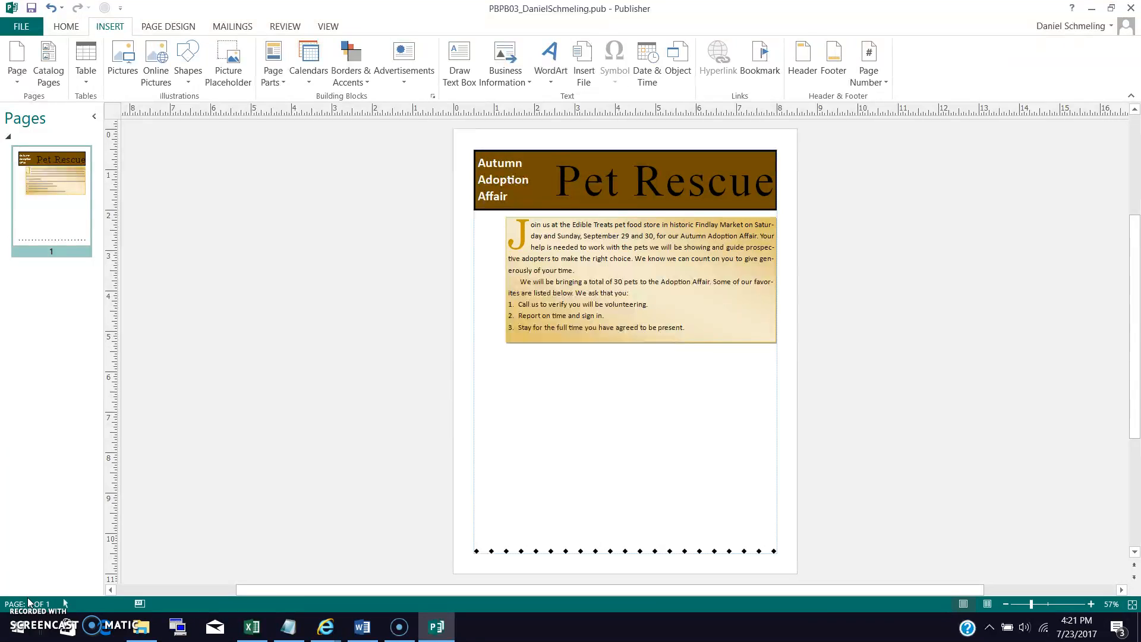
Insert a table with 12 rows and 5 columns and move it down to the area below the body text box.
click(528, 382)
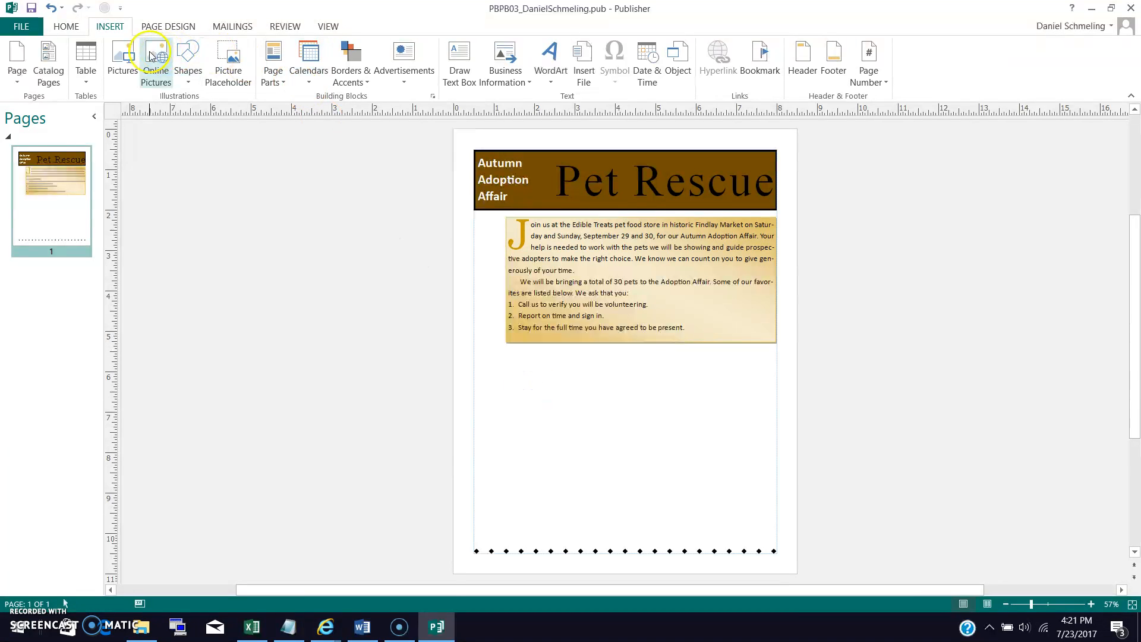
click(113, 29)
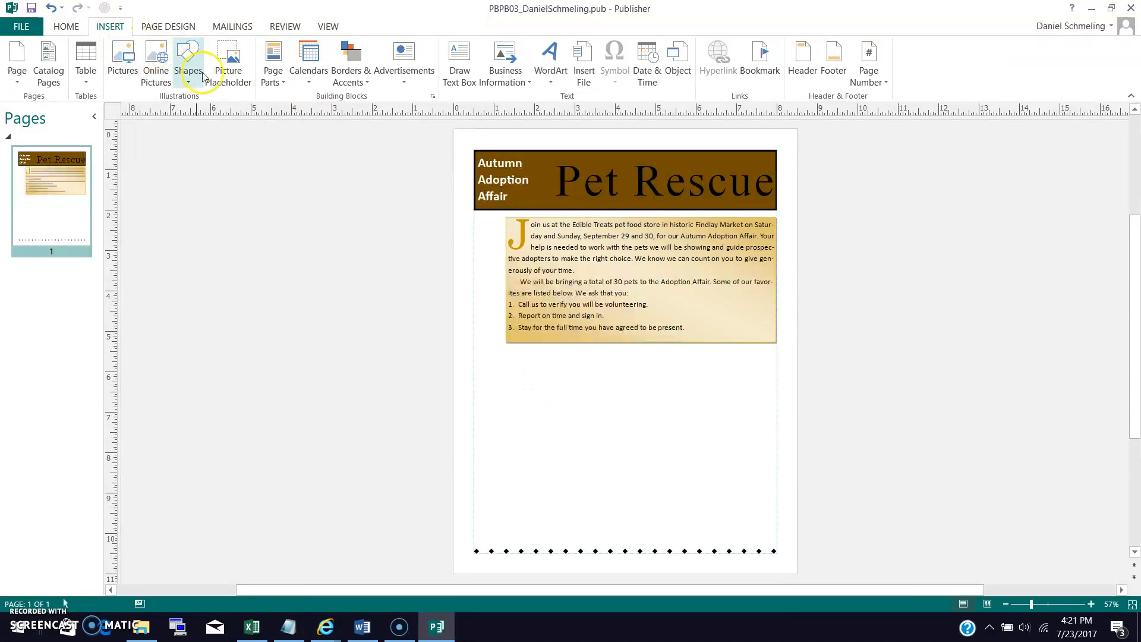
click(89, 76)
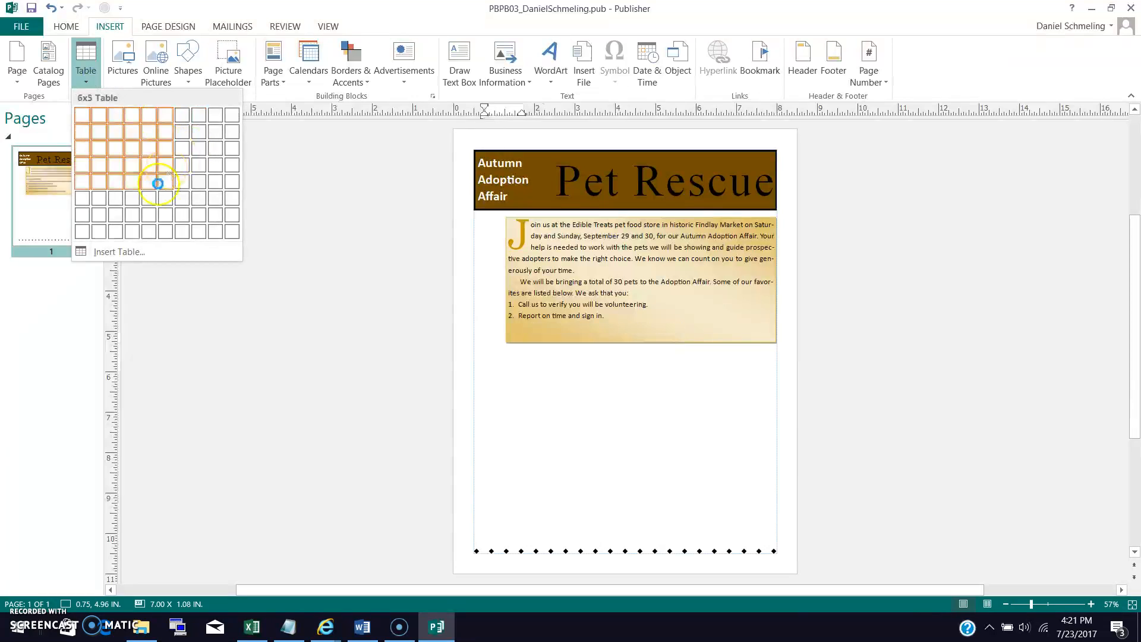
click(120, 252)
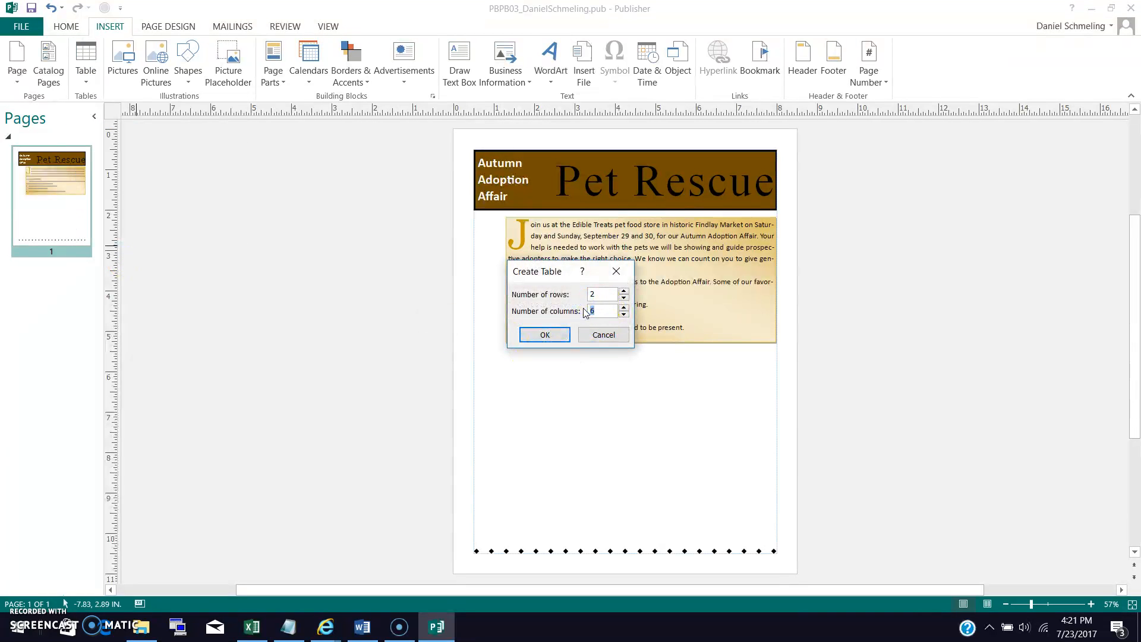
double_click(586, 295)
text(12)
key(Return)
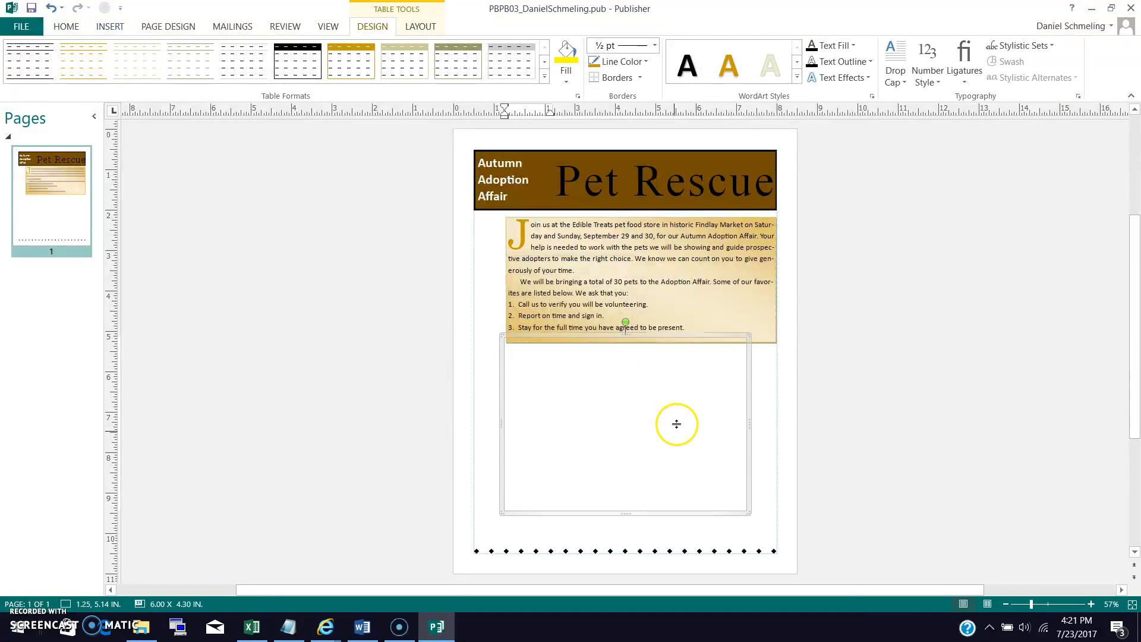
drag(671, 338, 676, 383)
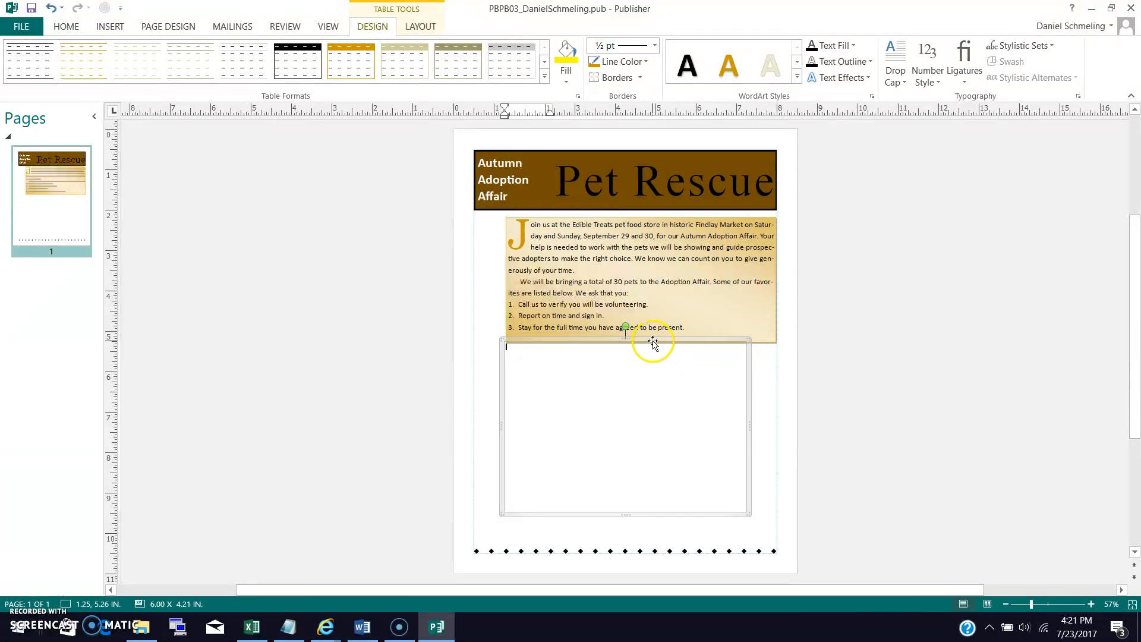
drag(654, 340, 662, 372)
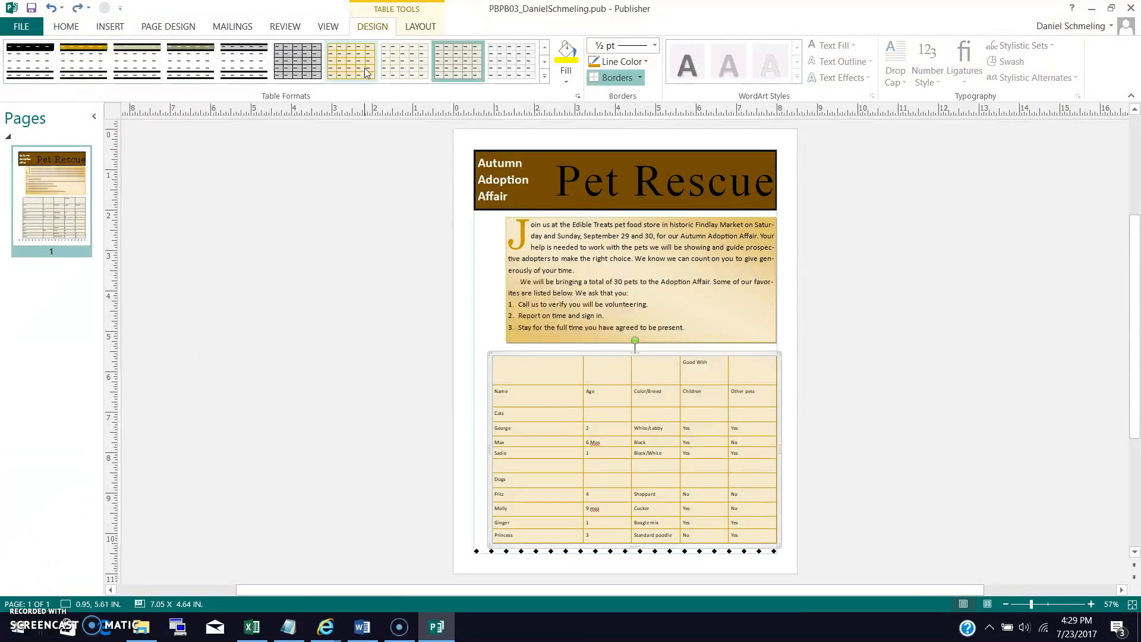
click(319, 66)
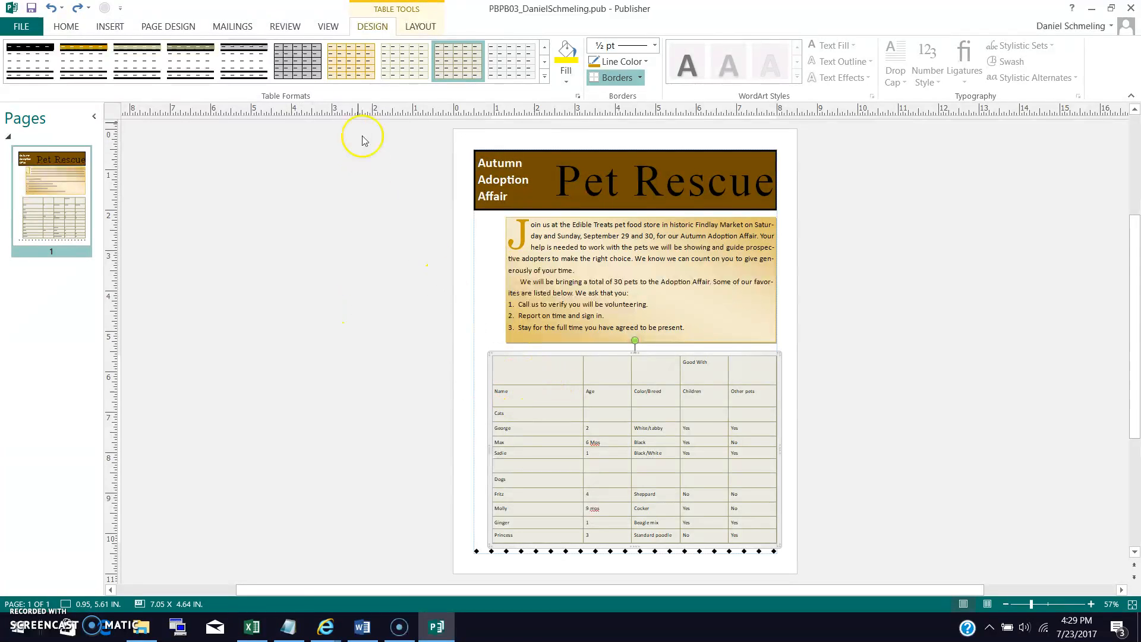
click(295, 67)
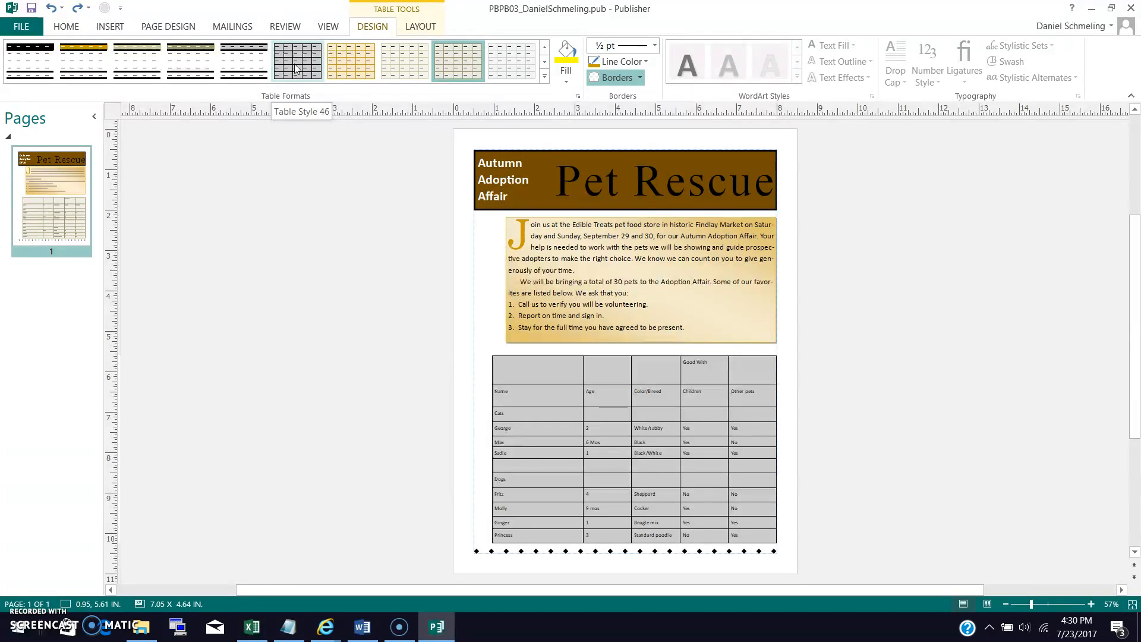
click(201, 67)
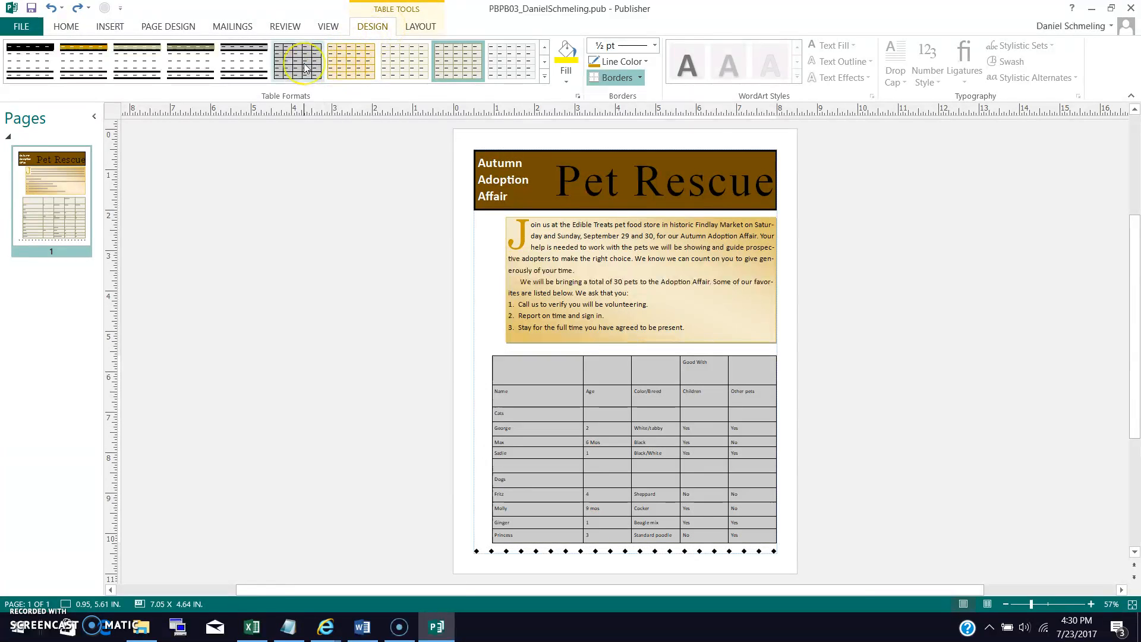
click(610, 221)
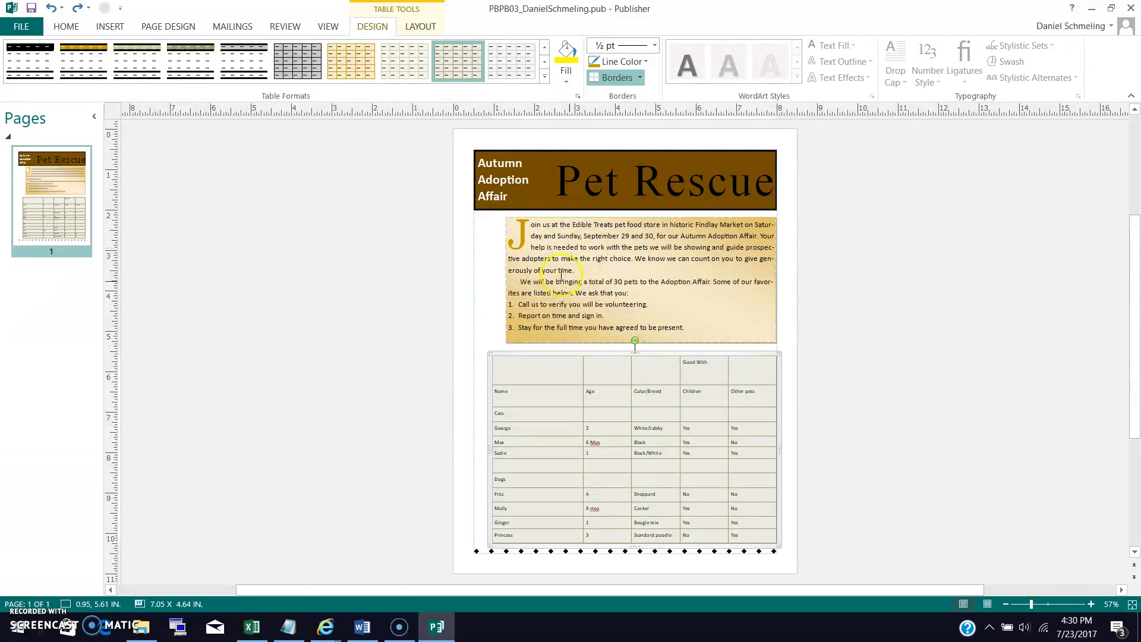
Set all text in the pets table to 14 pt and nudge the table slightly up and left, to about 0.87, 5.52 in.
right_click(497, 356)
click(67, 26)
drag(522, 369, 759, 536)
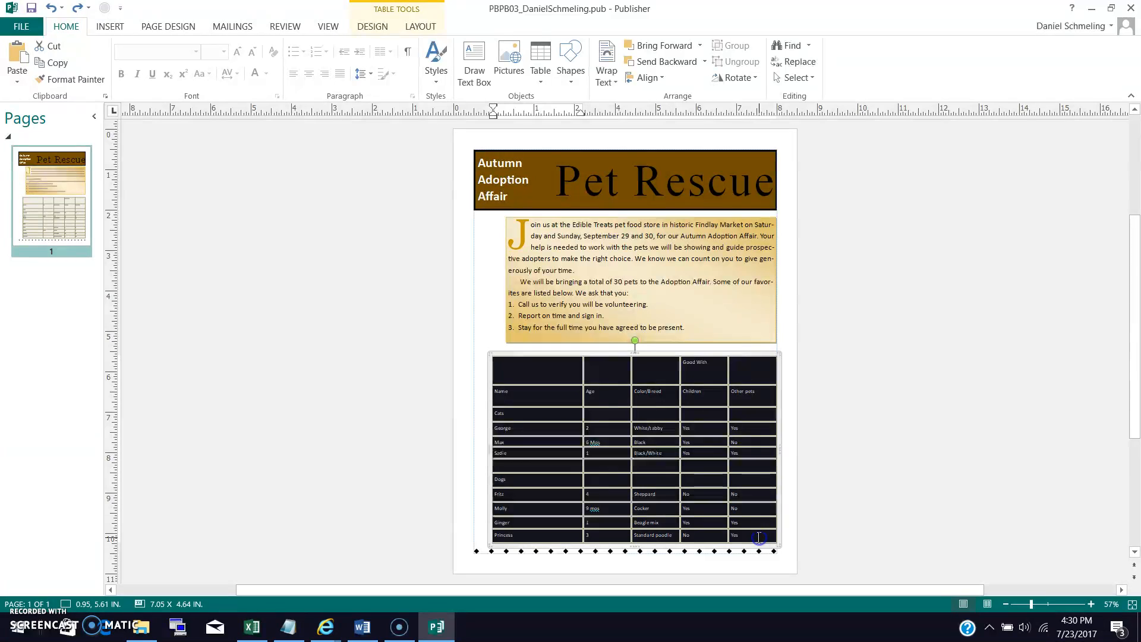
click(223, 51)
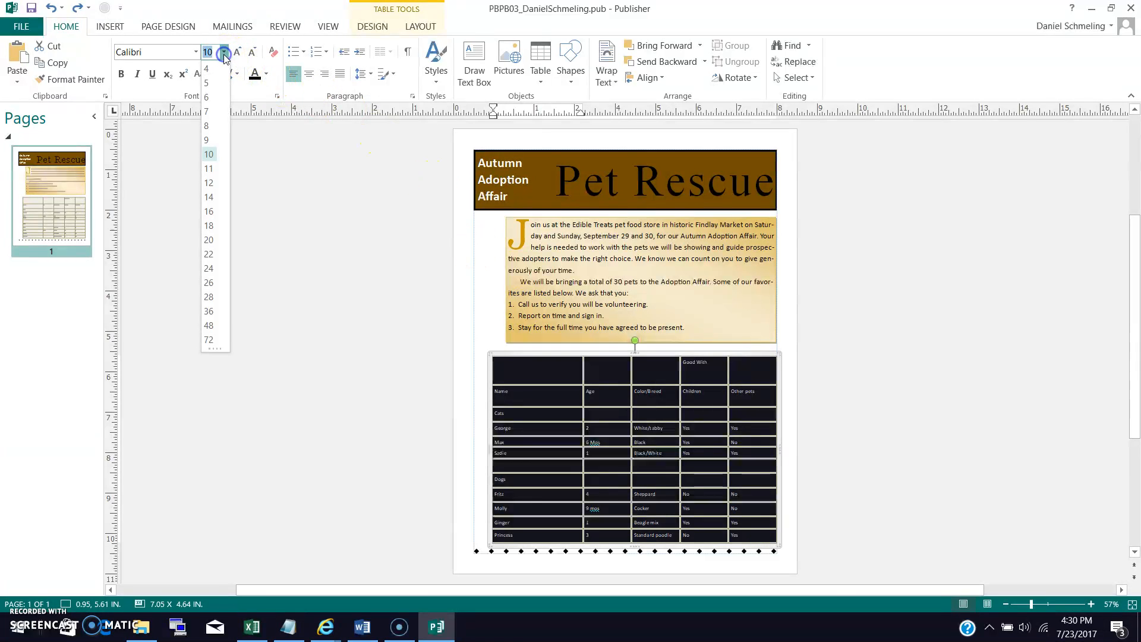
click(209, 175)
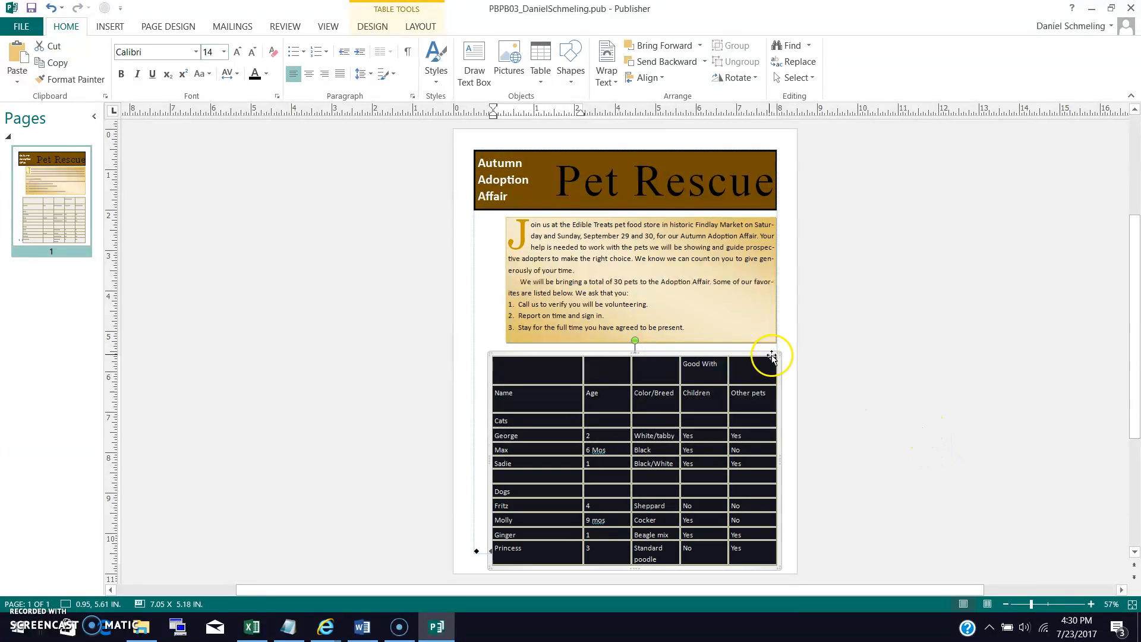
drag(638, 352, 635, 349)
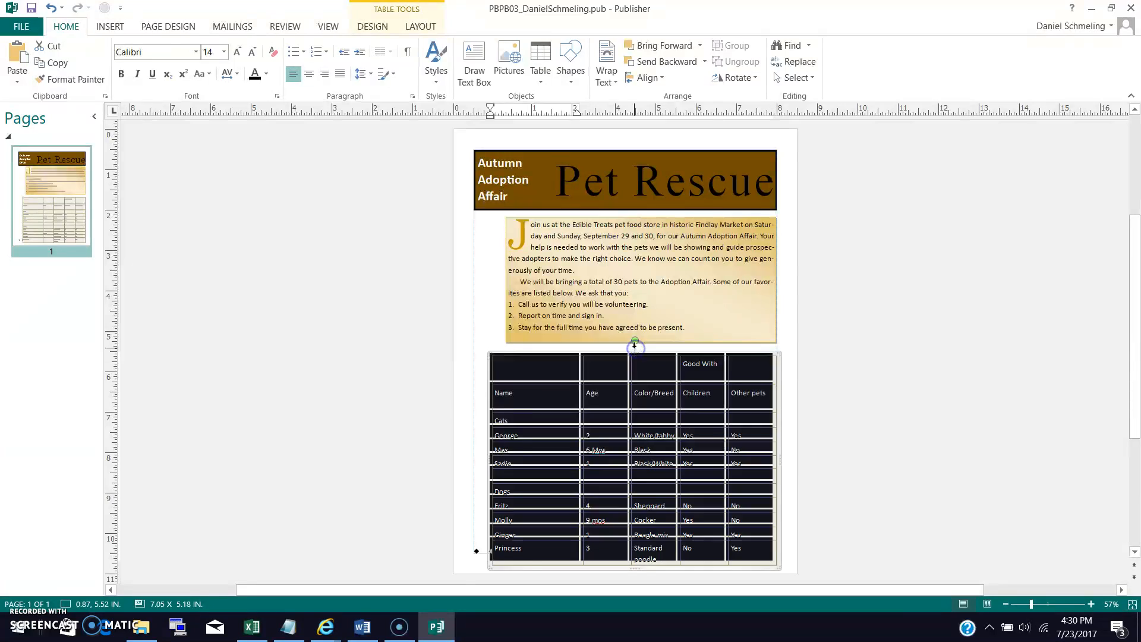
click(902, 410)
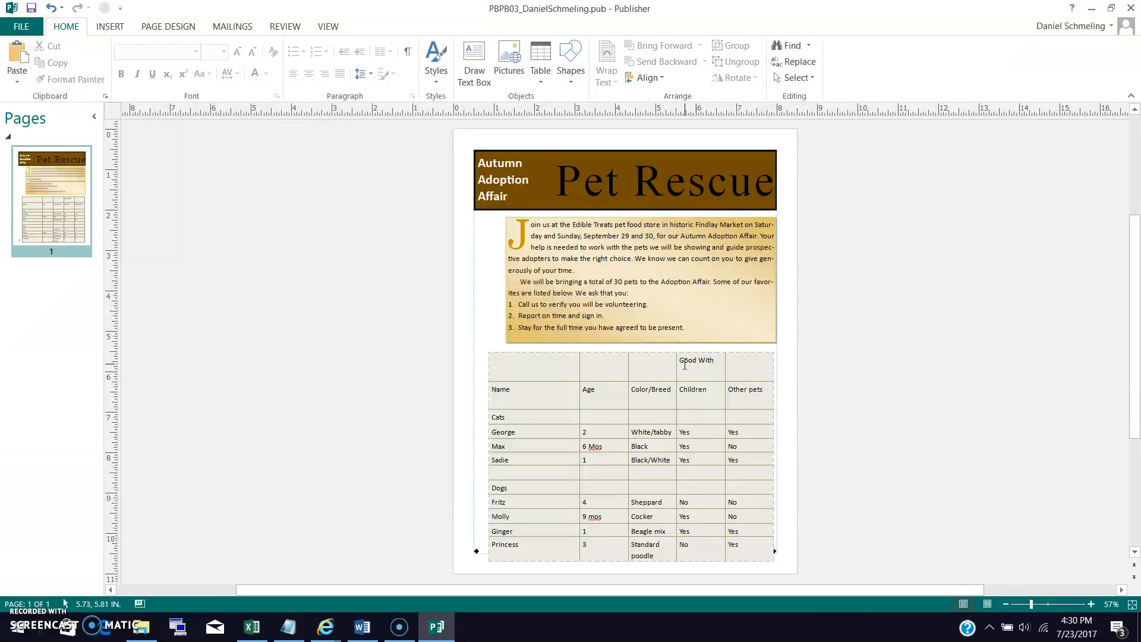
Merge the "Good With" cell in the table's first row with the empty cell beside it.
drag(685, 362, 757, 373)
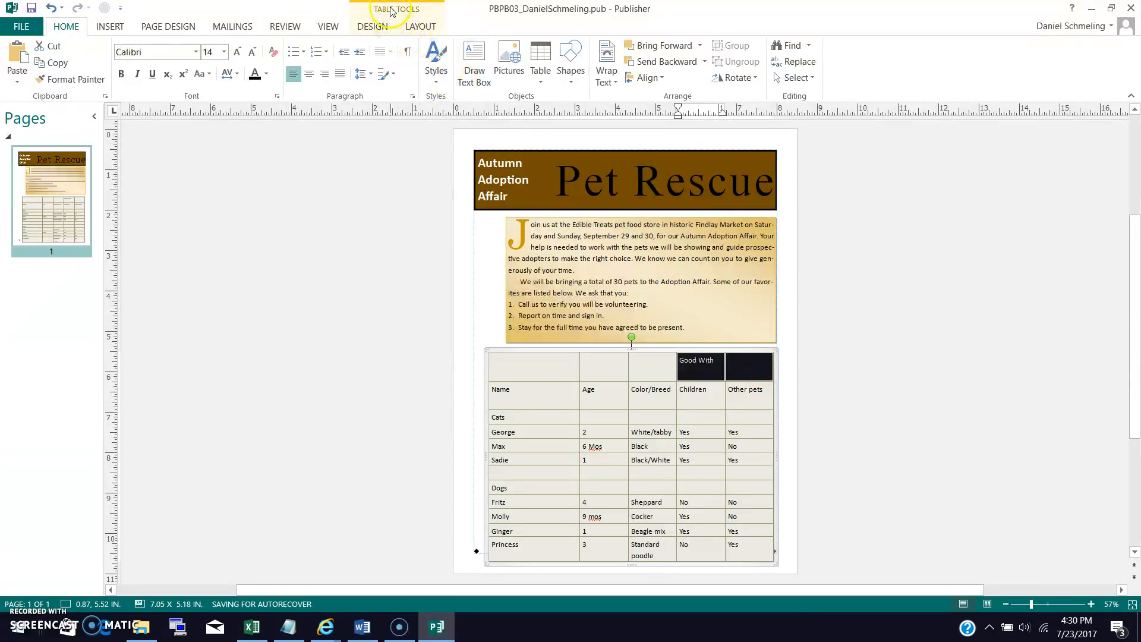
click(422, 27)
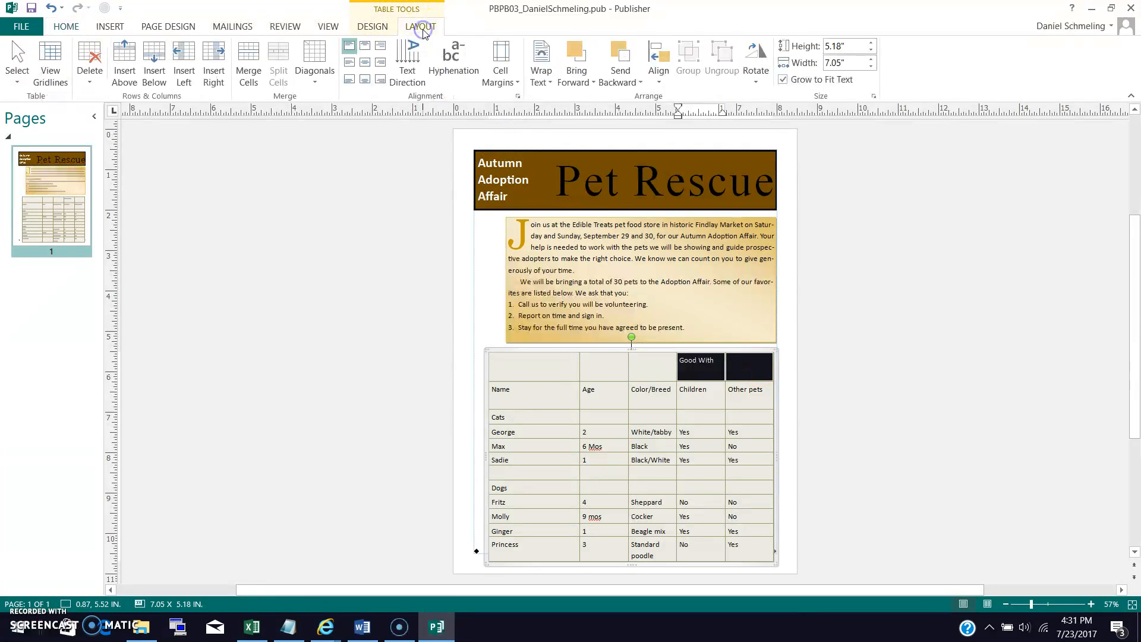
click(252, 72)
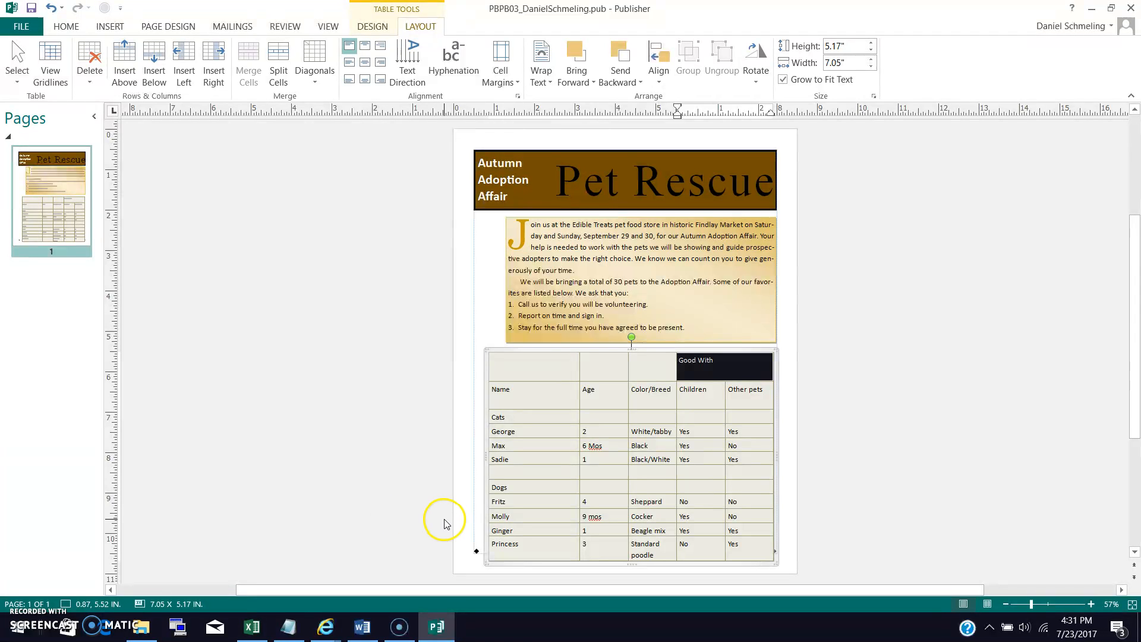
Merge the "Name" and "Age" heading cells each with the empty cell directly above them.
drag(506, 392, 565, 369)
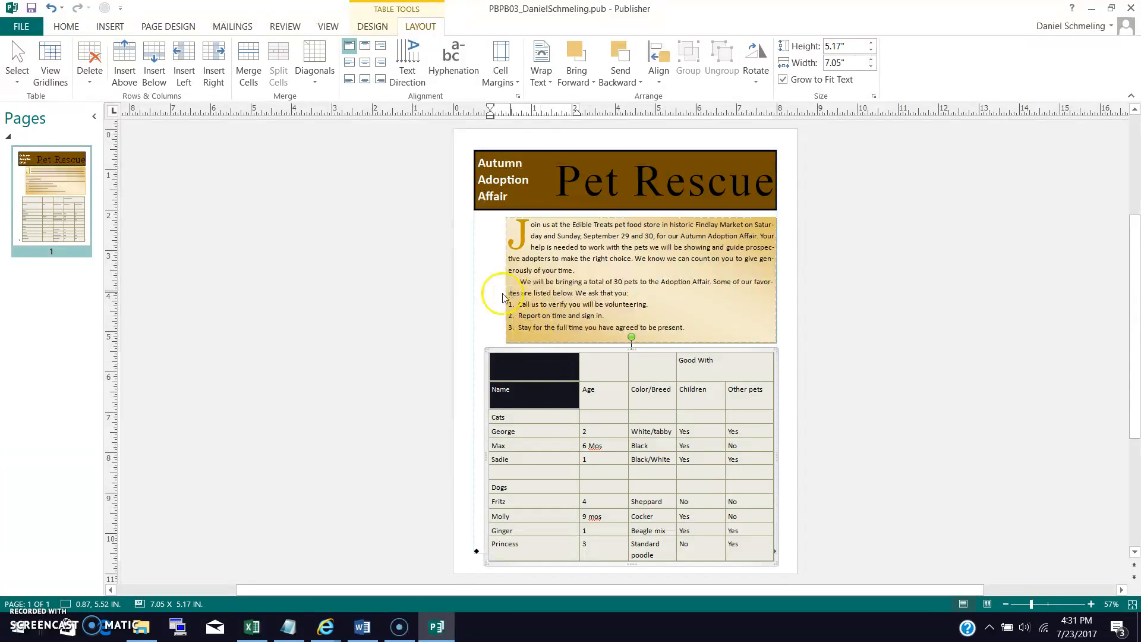
click(253, 72)
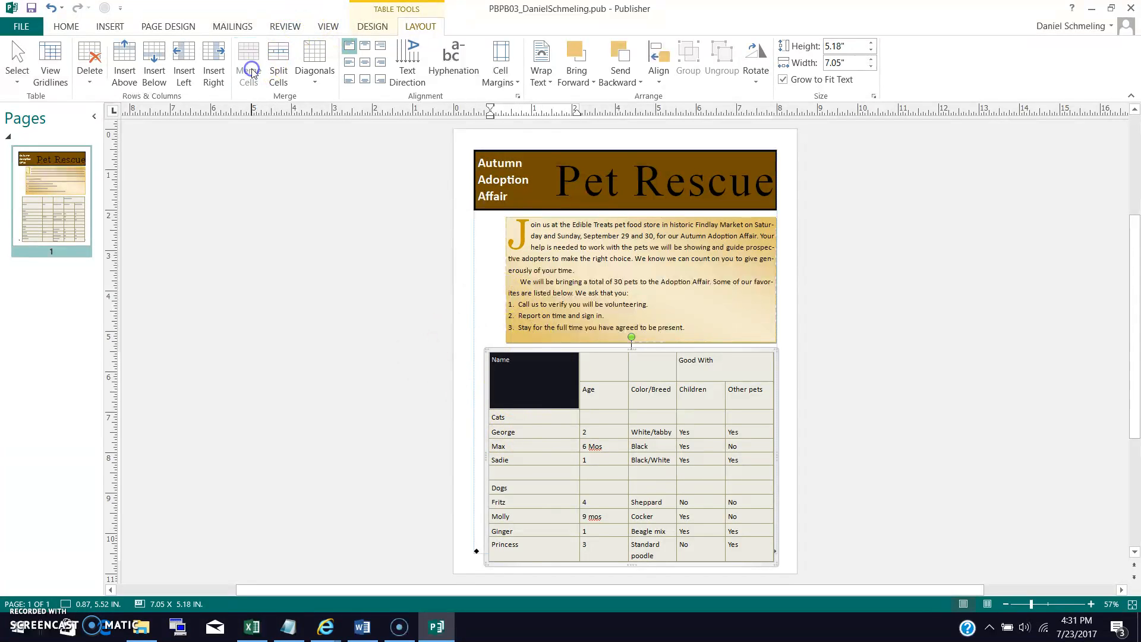
click(601, 396)
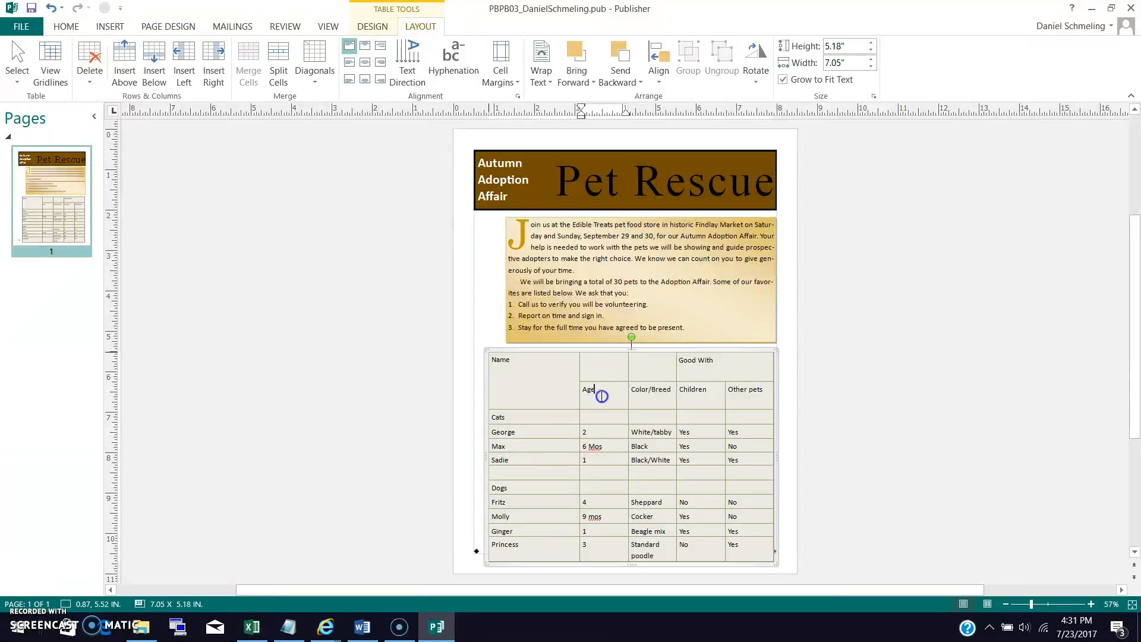
drag(590, 386, 620, 357)
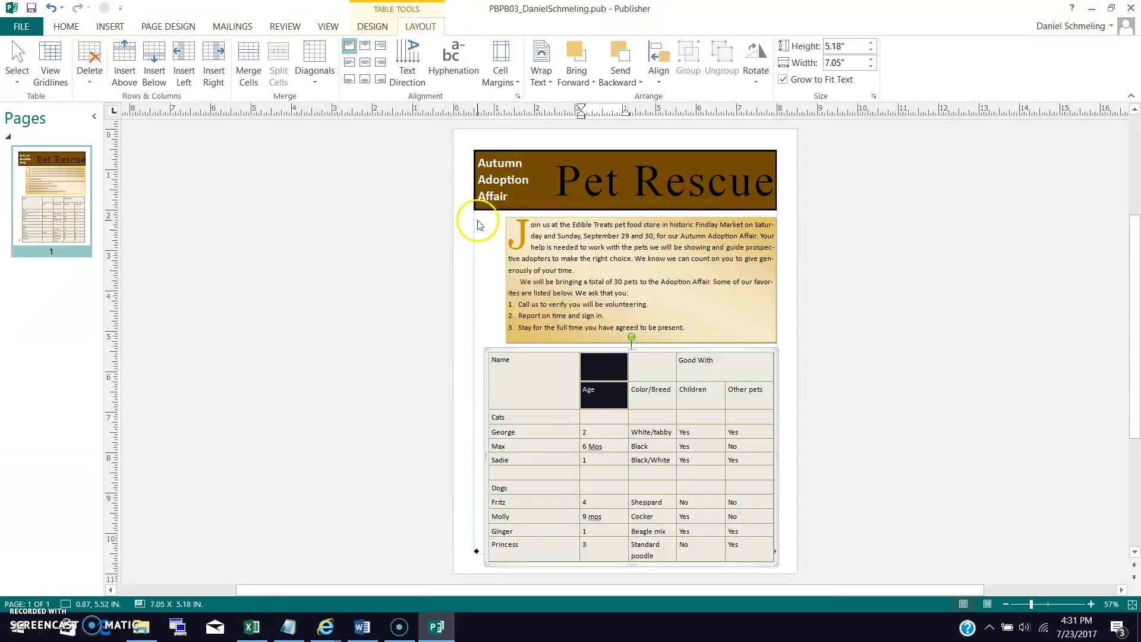
click(252, 77)
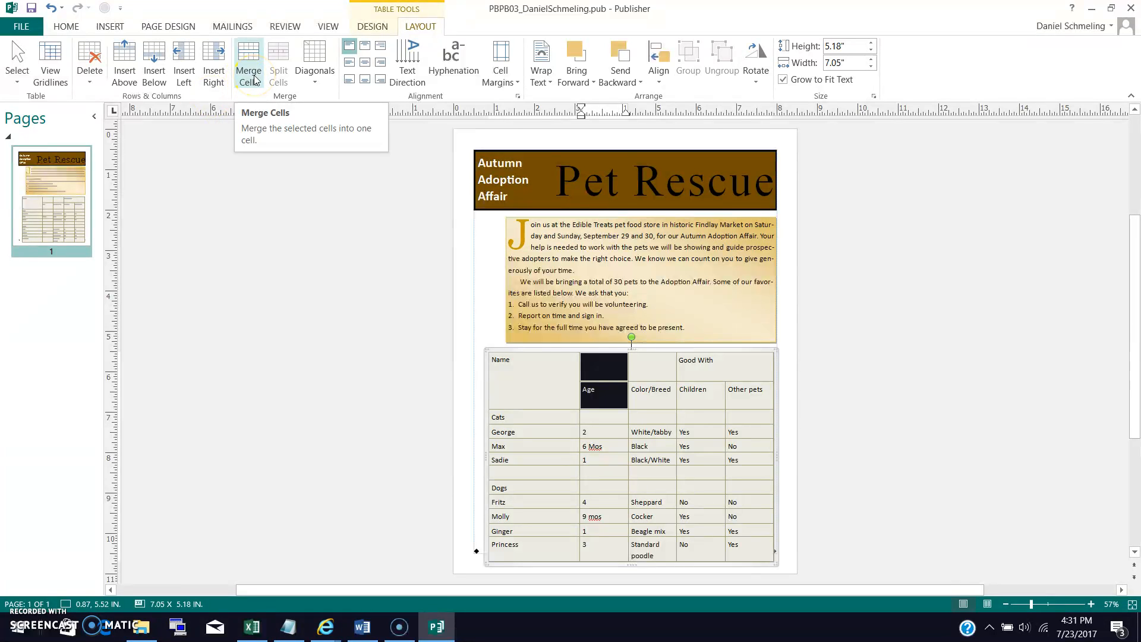
click(250, 73)
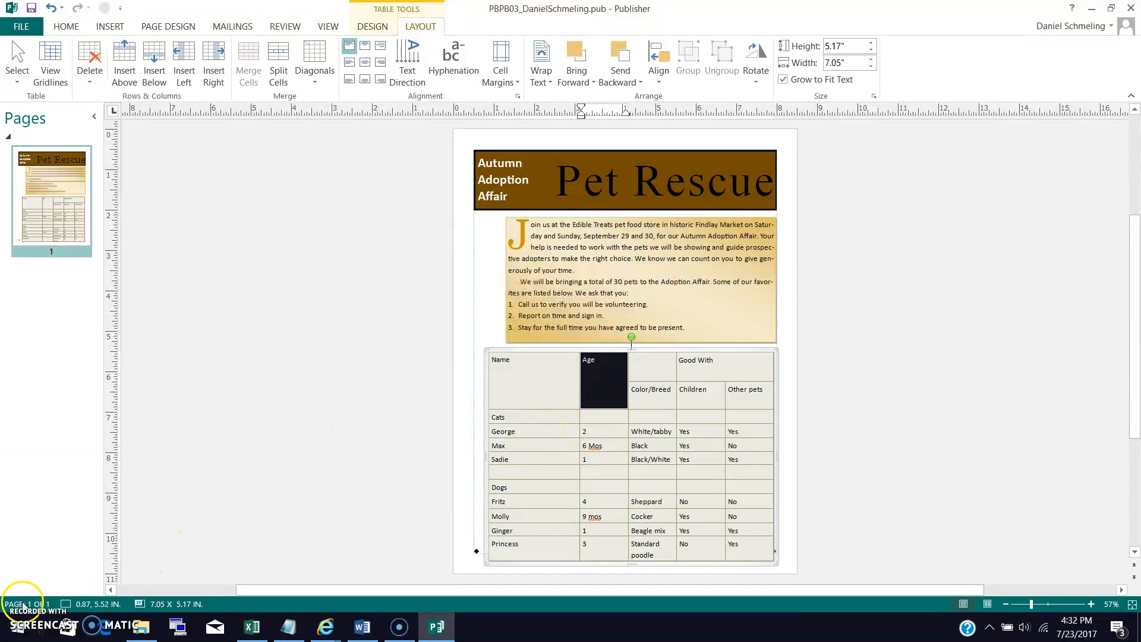
Merge the "Color/Breed" heading cell with the empty cell above it.
click(645, 402)
drag(645, 402, 675, 359)
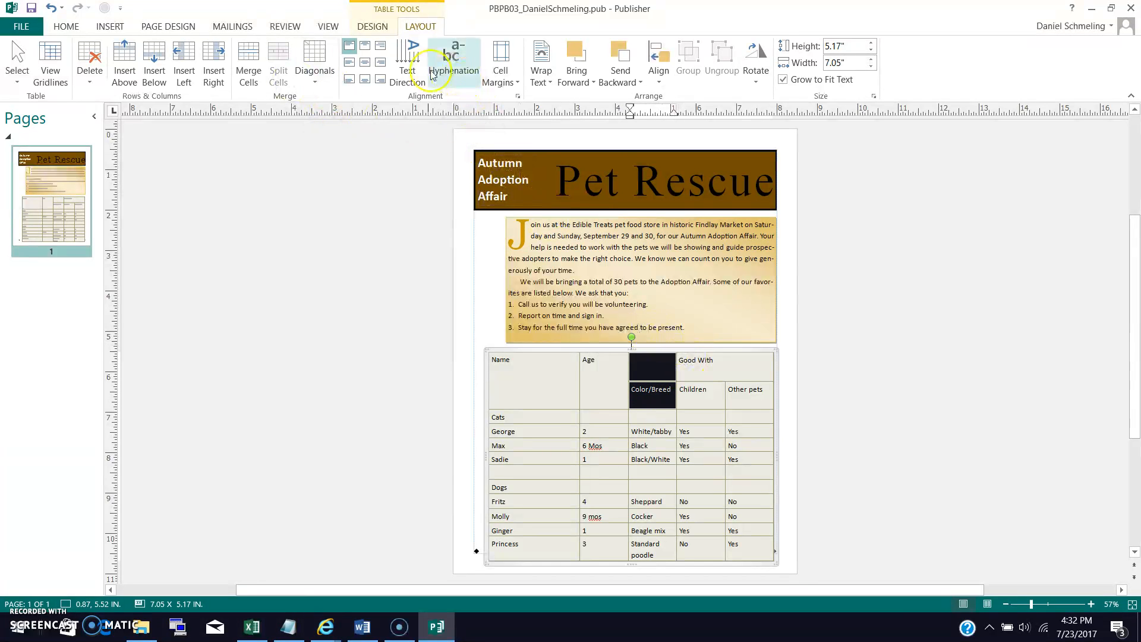
click(253, 60)
click(24, 597)
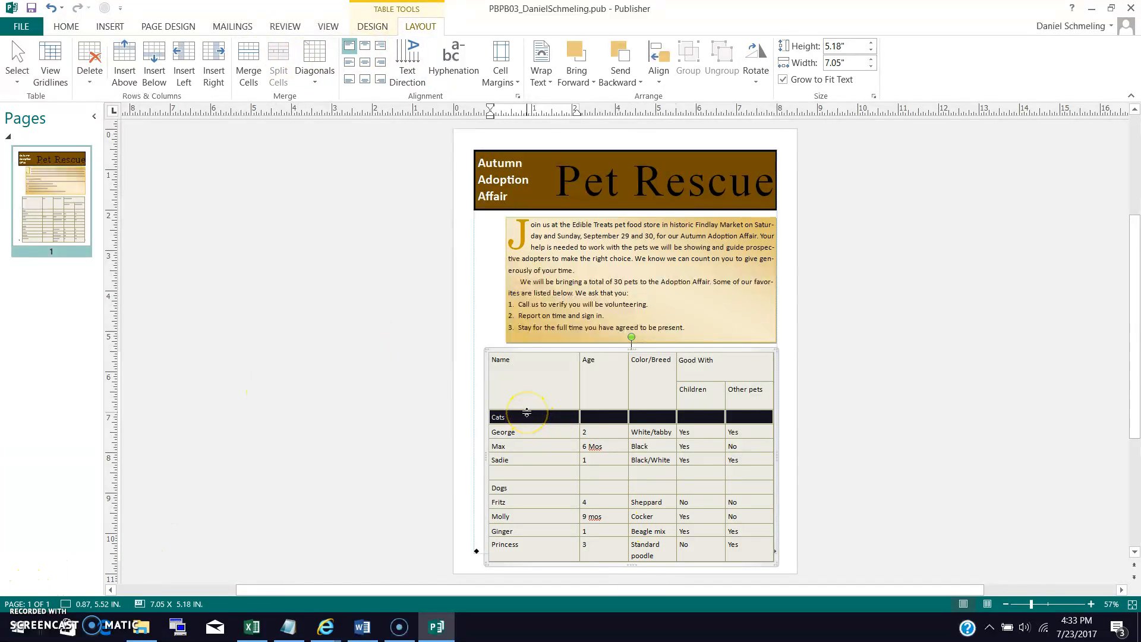
Merge all cells of the "Cats" row into one cell, and likewise those of the "Dogs" row.
click(532, 419)
drag(531, 420, 750, 419)
click(248, 69)
double_click(499, 487)
drag(499, 487, 744, 489)
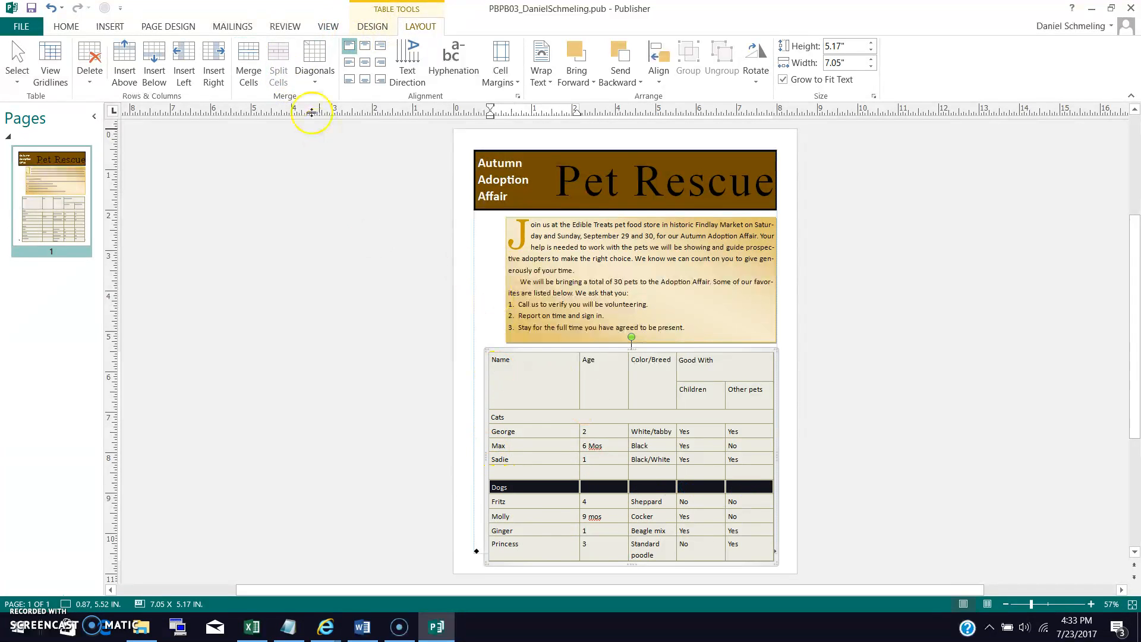
click(248, 68)
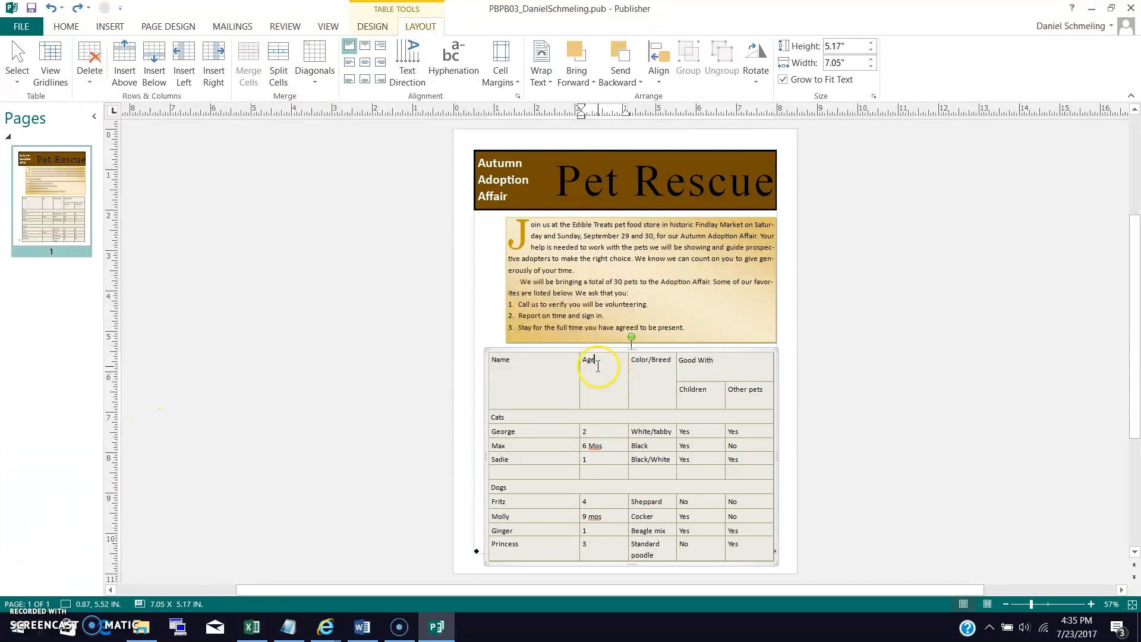
click(592, 360)
right_click(600, 383)
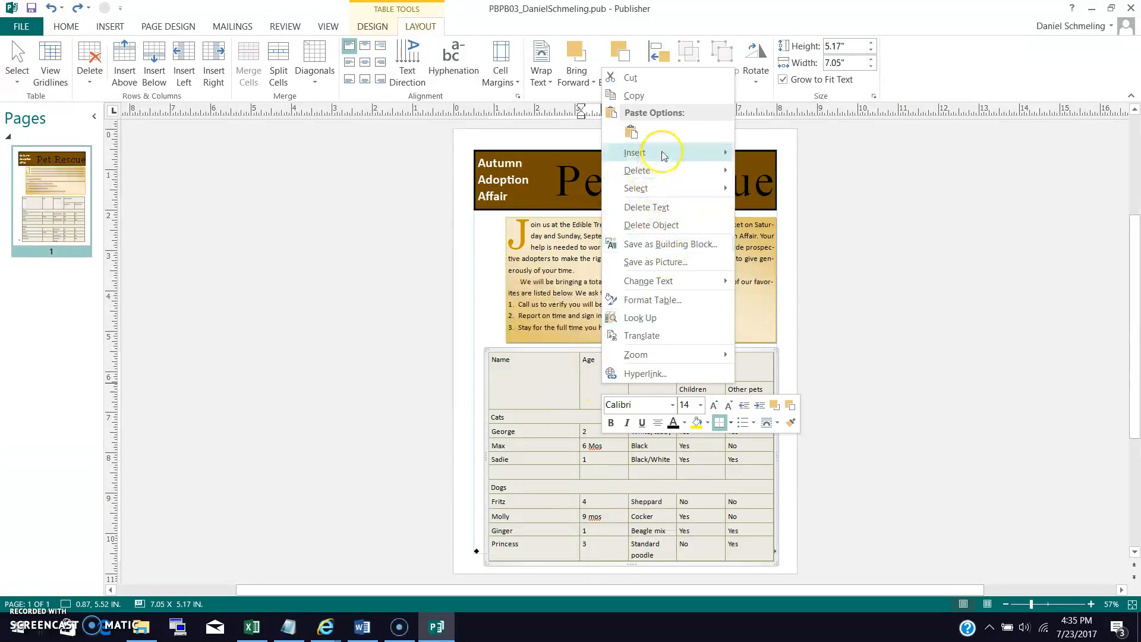
mouse_move(663, 155)
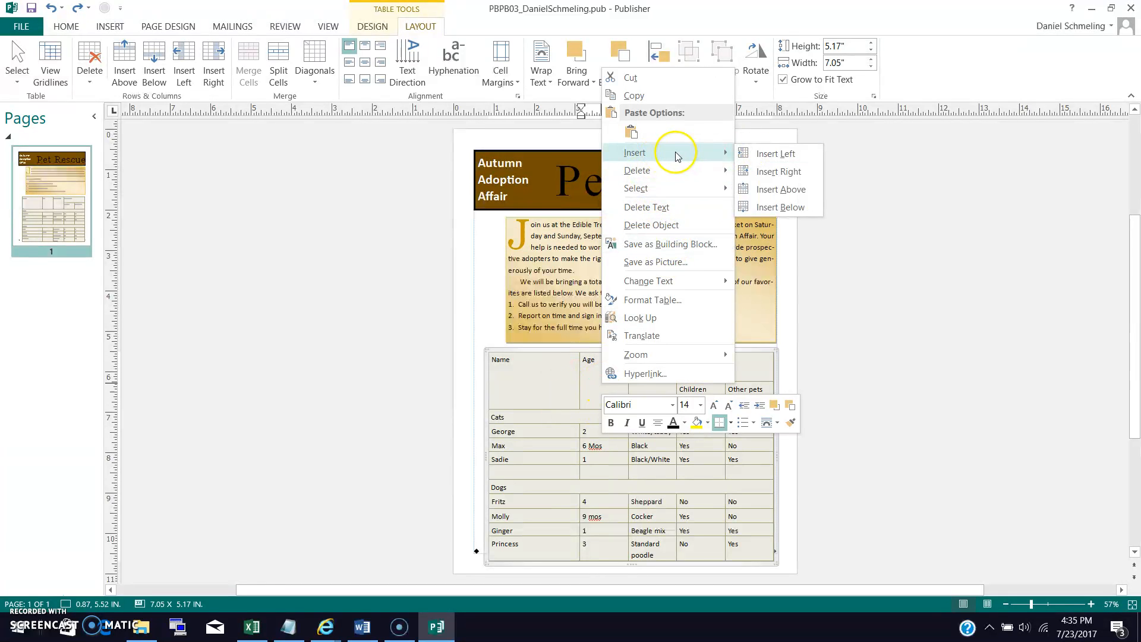
click(586, 398)
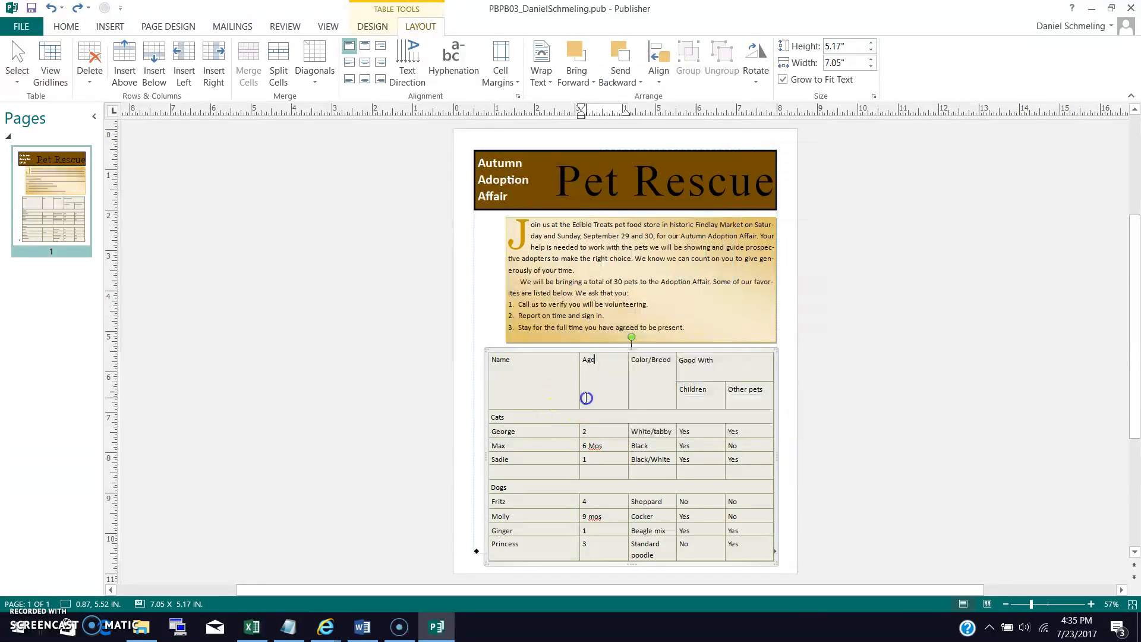
Insert a new column to the right of the Age column and enter the heading "Sex".
right_click(586, 397)
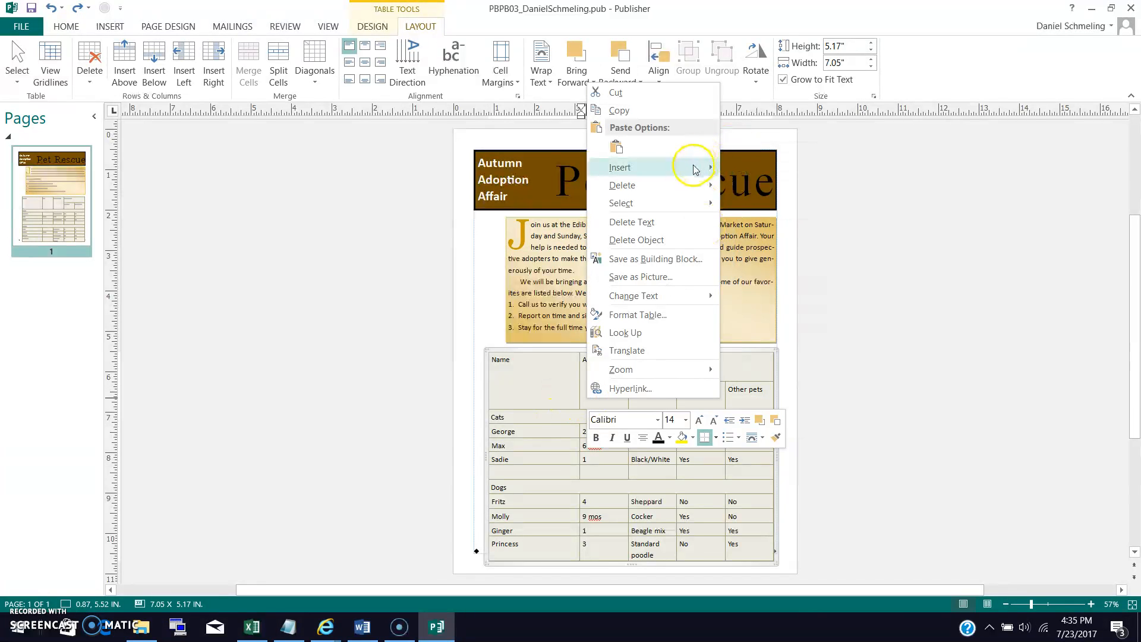
mouse_move(696, 169)
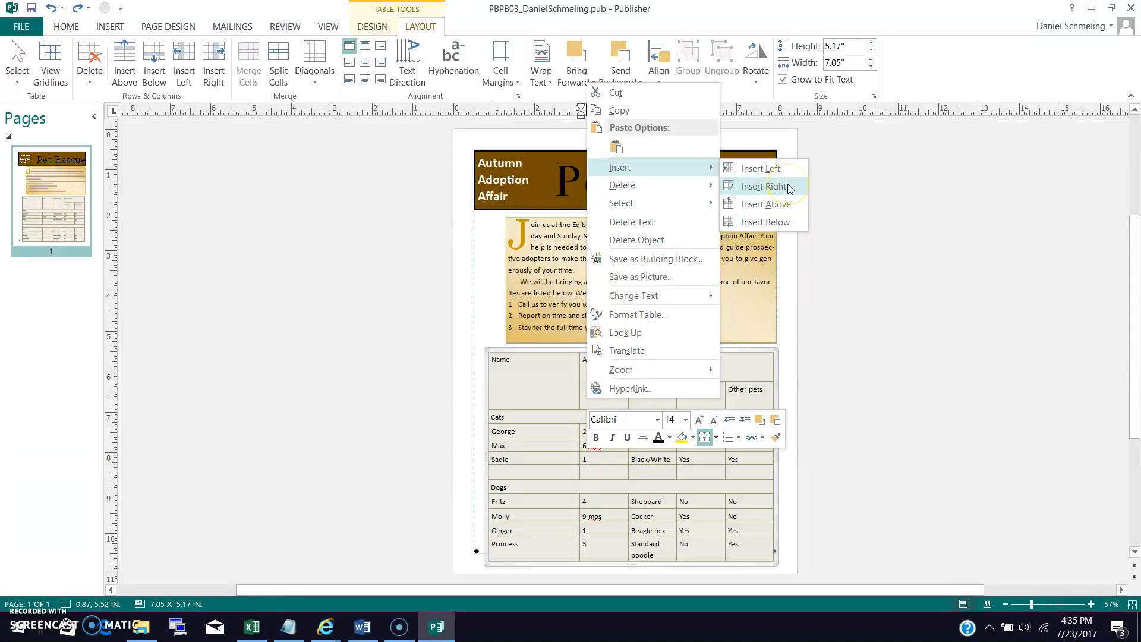
click(765, 186)
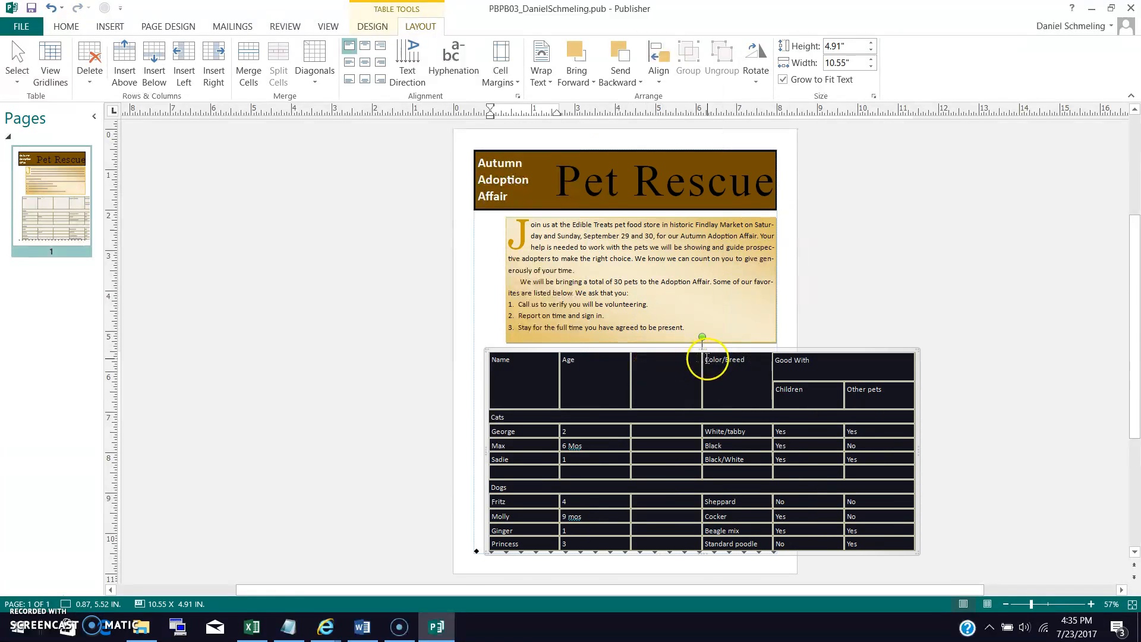
click(684, 365)
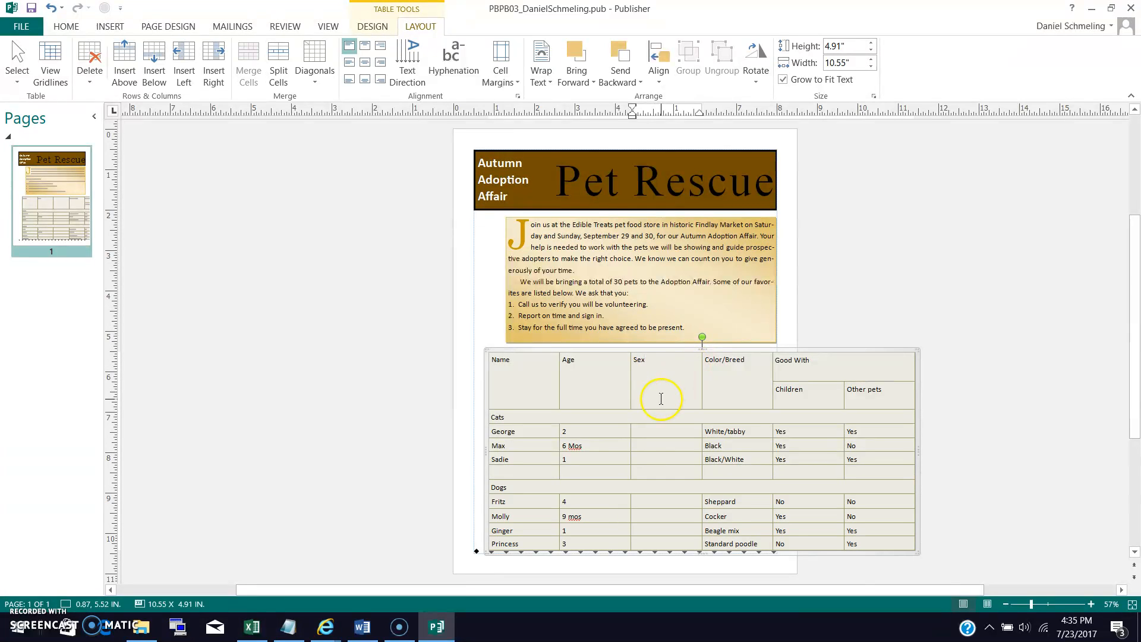
Enter M in the Sex column for each of the three cats, replacing the mistaken F entries.
click(648, 450)
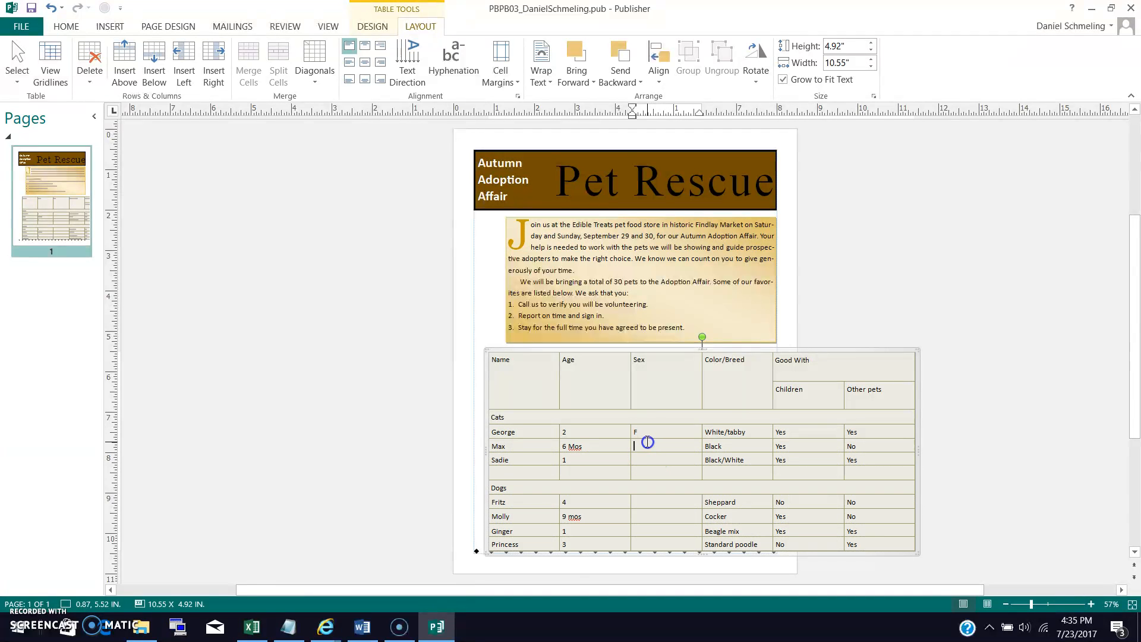
drag(642, 432, 630, 432)
click(649, 428)
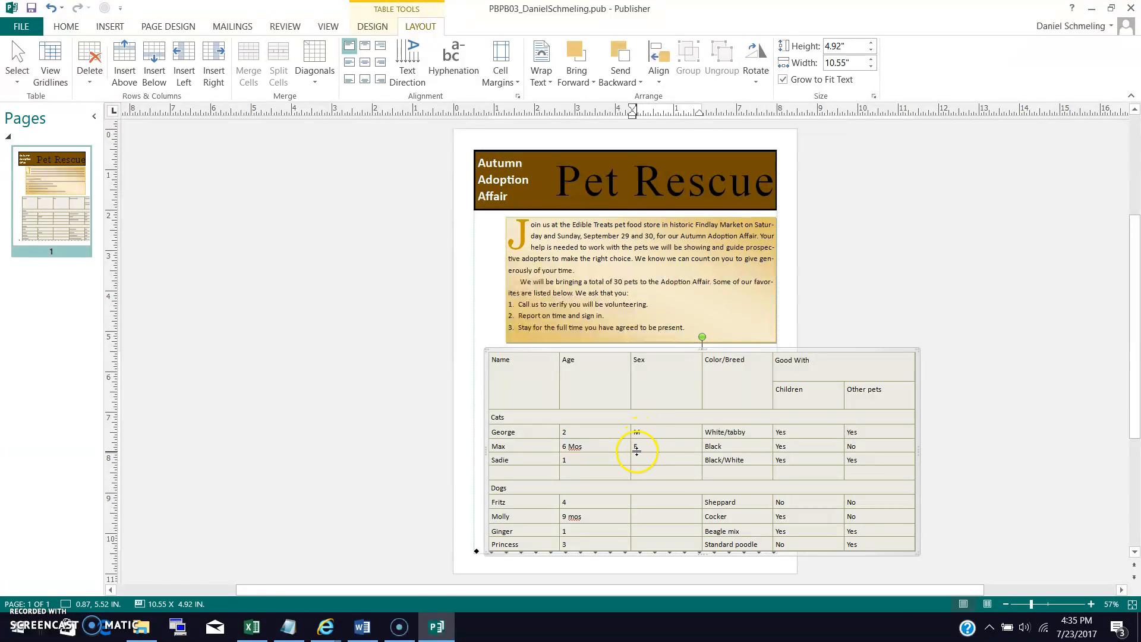
key(BackSpace)
text(M)
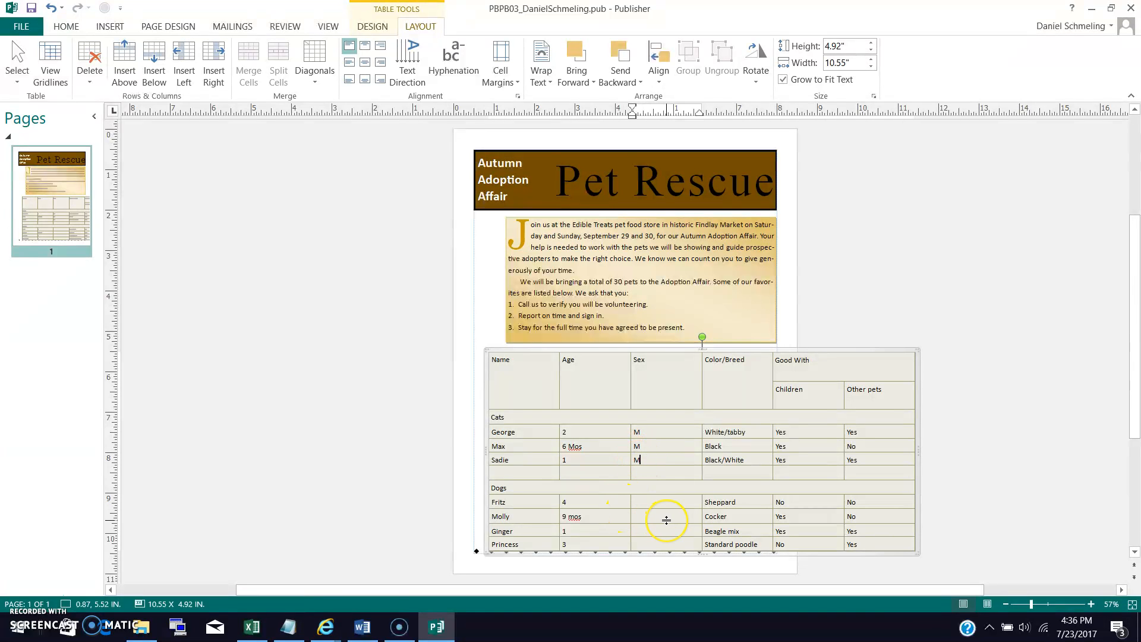